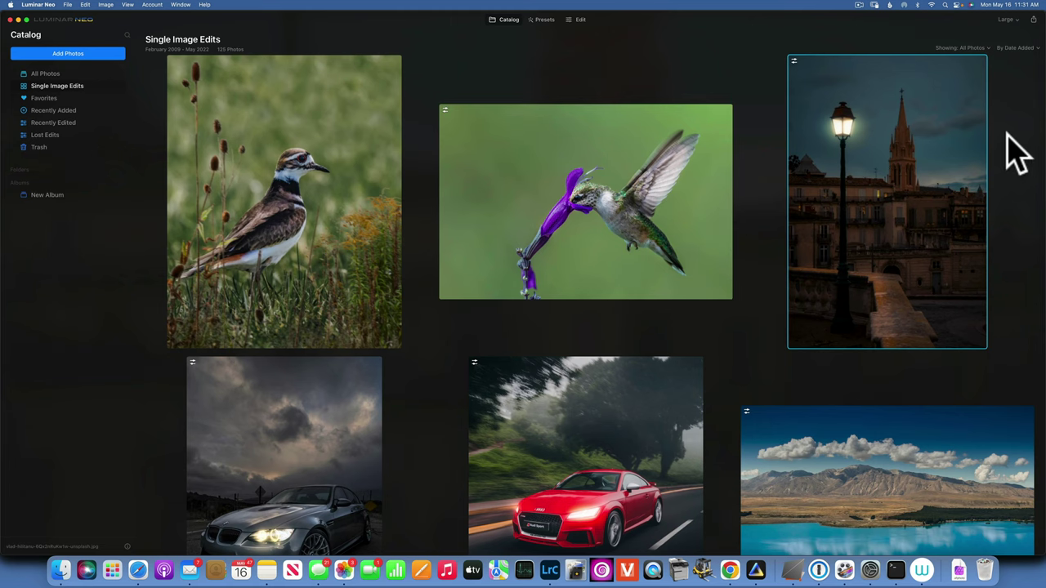
Open the street lamp and church photo for editing and compare its edited version with the original.
{"action": "double_click", "coordinate": [913, 177]}
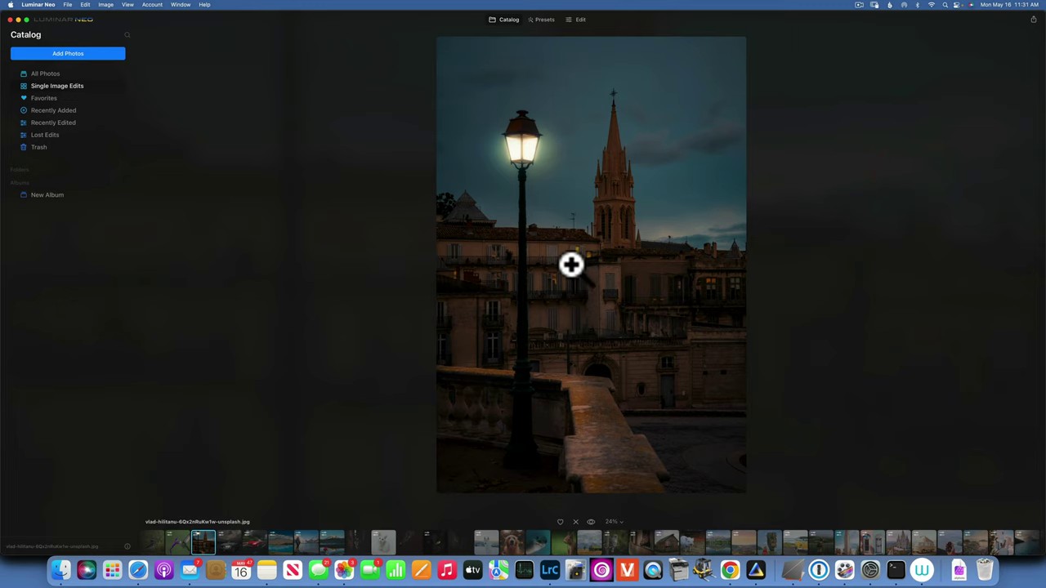
{"action": "left_click", "coordinate": [579, 19]}
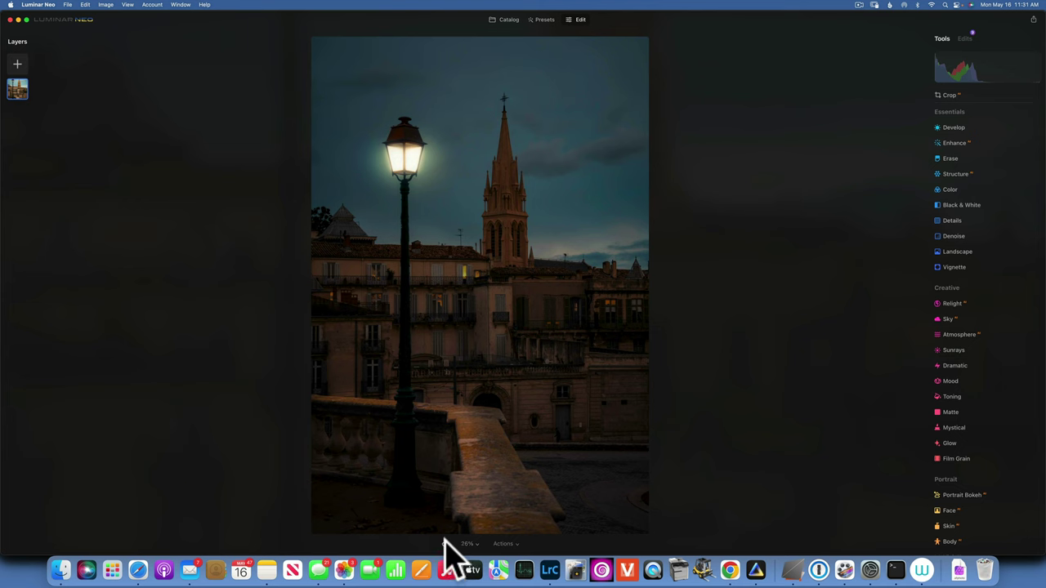
{"action": "left_click", "coordinate": [445, 543]}
{"action": "left_click", "coordinate": [446, 544]}
{"action": "left_click", "coordinate": [446, 544]}
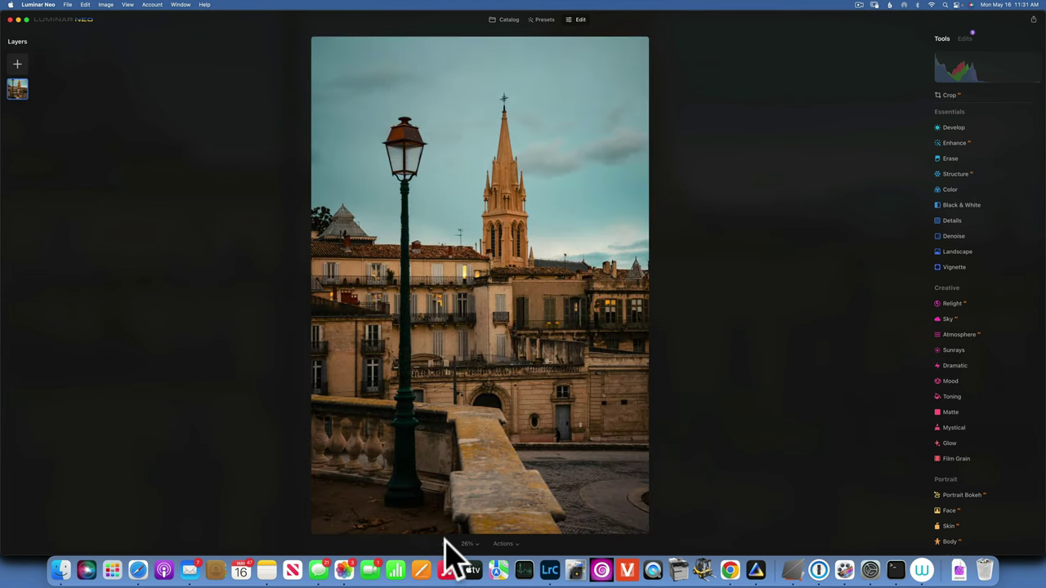
{"action": "left_click", "coordinate": [445, 543]}
Open the grey BMW photo from the catalog for editing and compare its edited version with the original.
{"action": "left_click", "coordinate": [509, 19]}
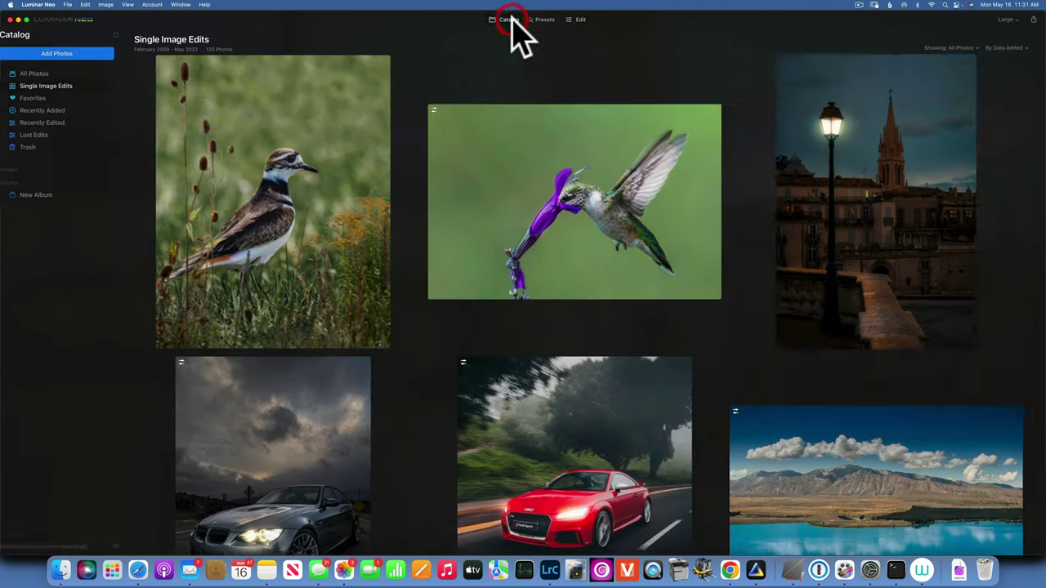
{"action": "double_click", "coordinate": [341, 427]}
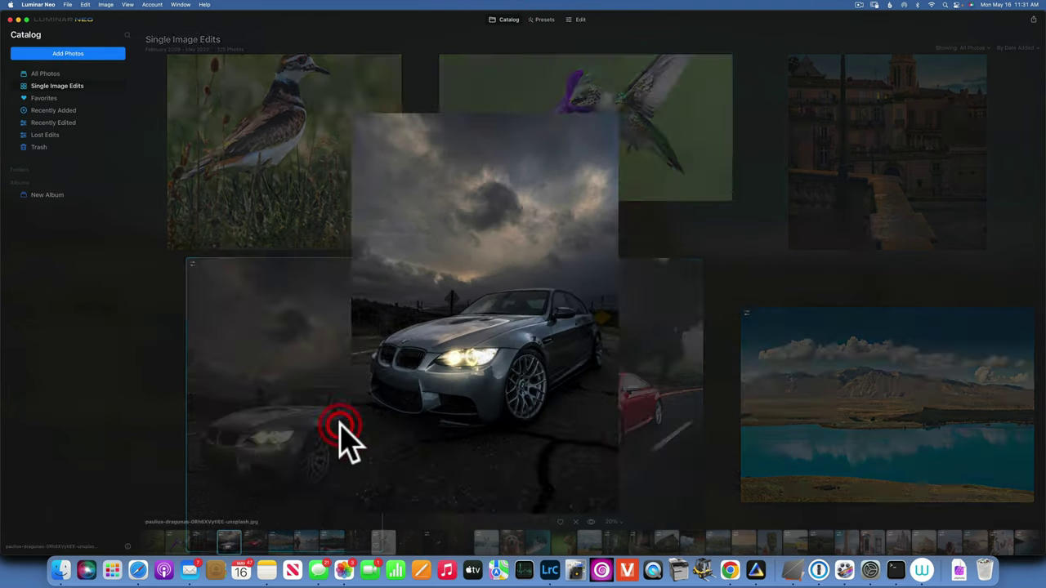
{"action": "left_click", "coordinate": [578, 19]}
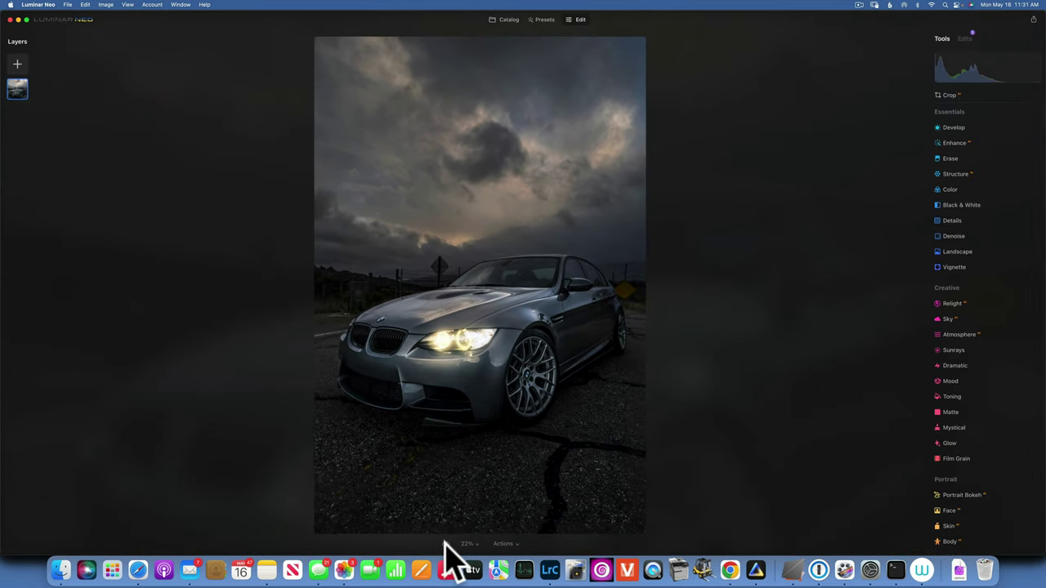
{"action": "left_click", "coordinate": [445, 545]}
{"action": "left_click", "coordinate": [446, 544]}
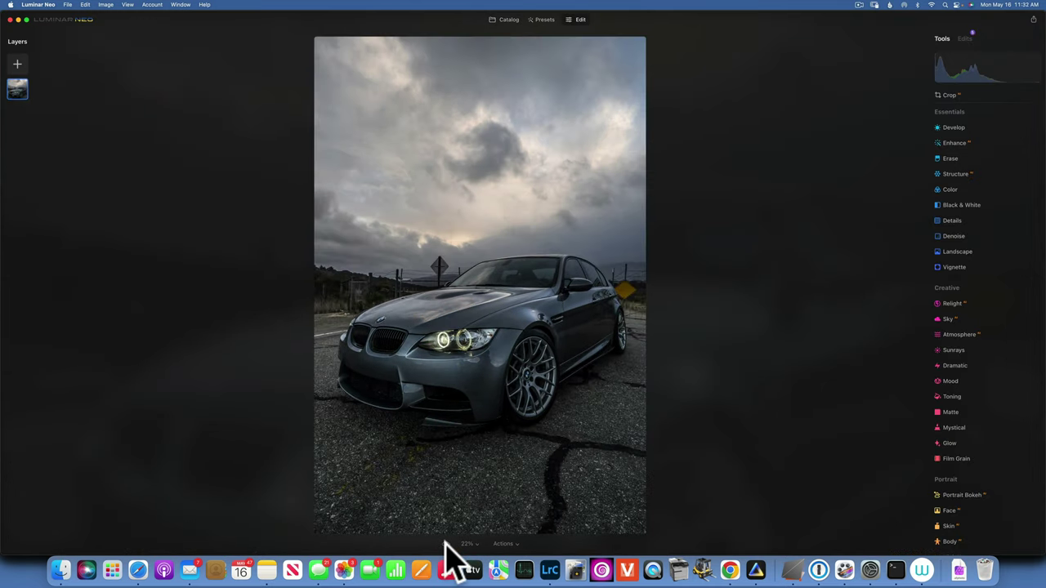
{"action": "left_click", "coordinate": [445, 545]}
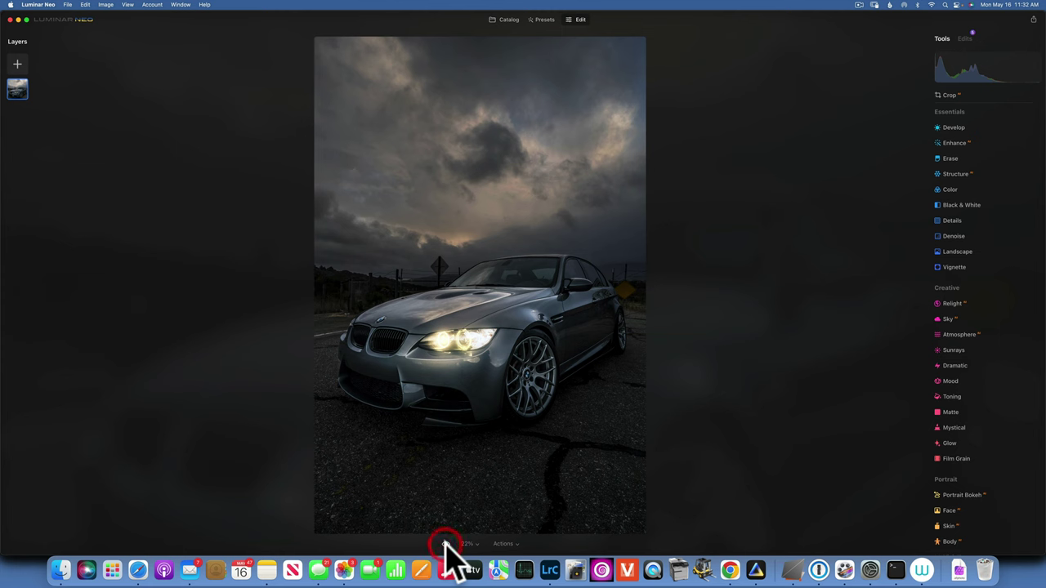
Reopen the street lamp photo from the catalog for editing and revert it to the original.
{"action": "left_click", "coordinate": [506, 20]}
{"action": "double_click", "coordinate": [904, 196]}
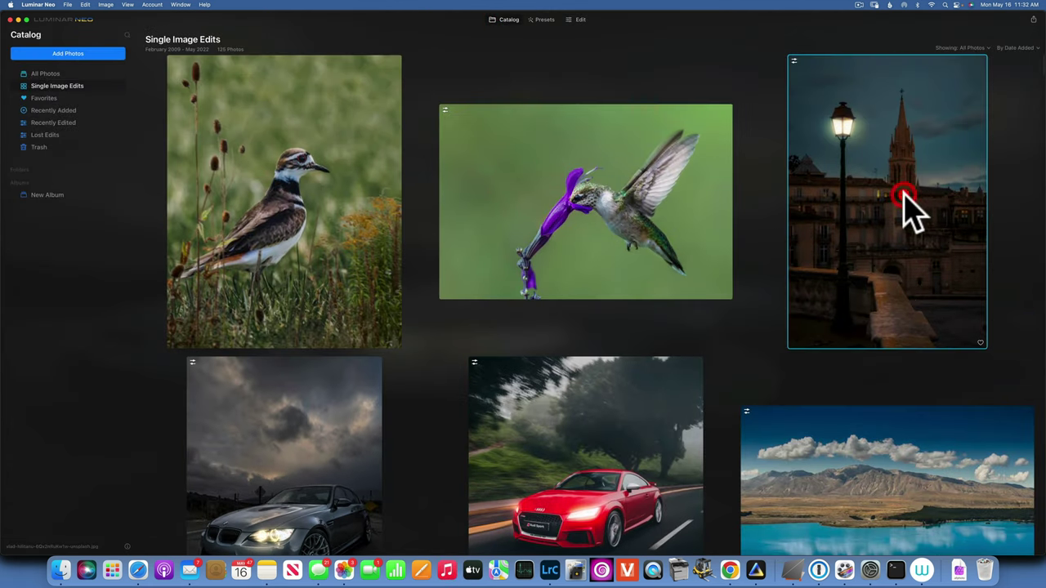
{"action": "left_click", "coordinate": [580, 20]}
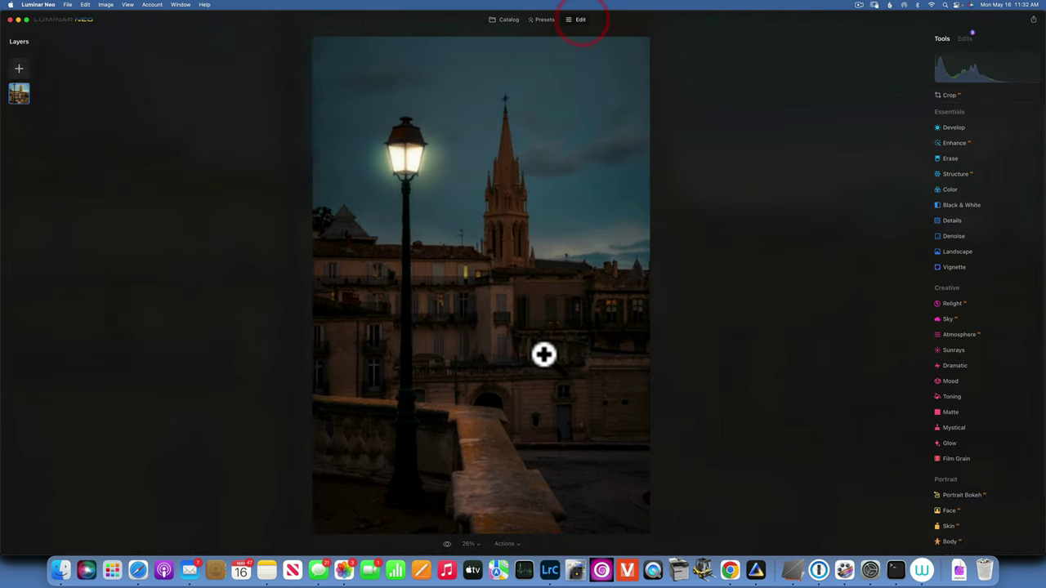
{"action": "left_click", "coordinate": [510, 545]}
{"action": "left_click", "coordinate": [523, 531]}
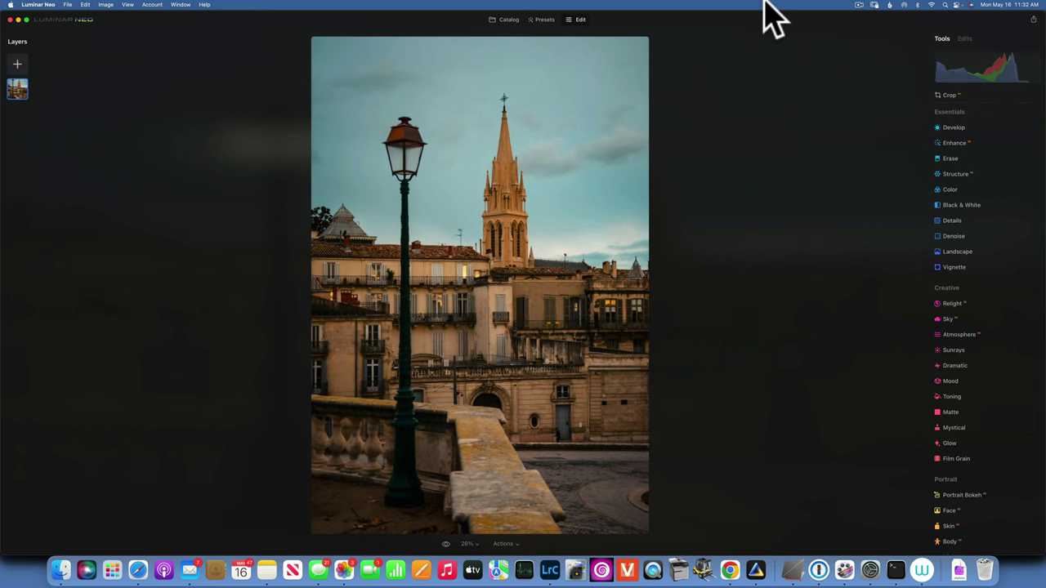
Darken the whole street lamp photo with Develop by lowering Exposure to -3.12.
{"action": "left_click", "coordinate": [958, 127]}
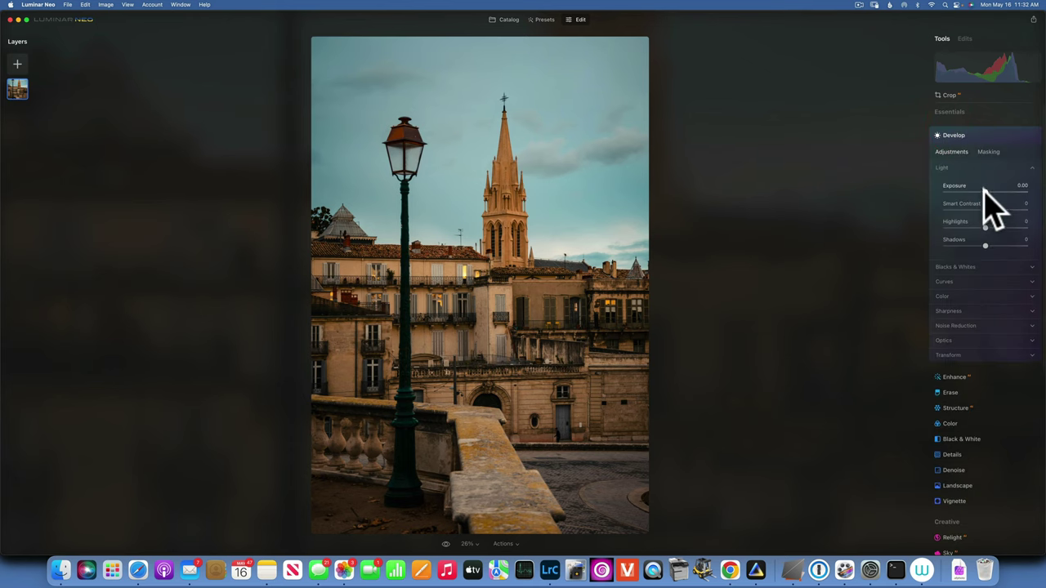
{"action": "left_click_drag", "start_coordinate": [983, 192], "coordinate": [961, 189]}
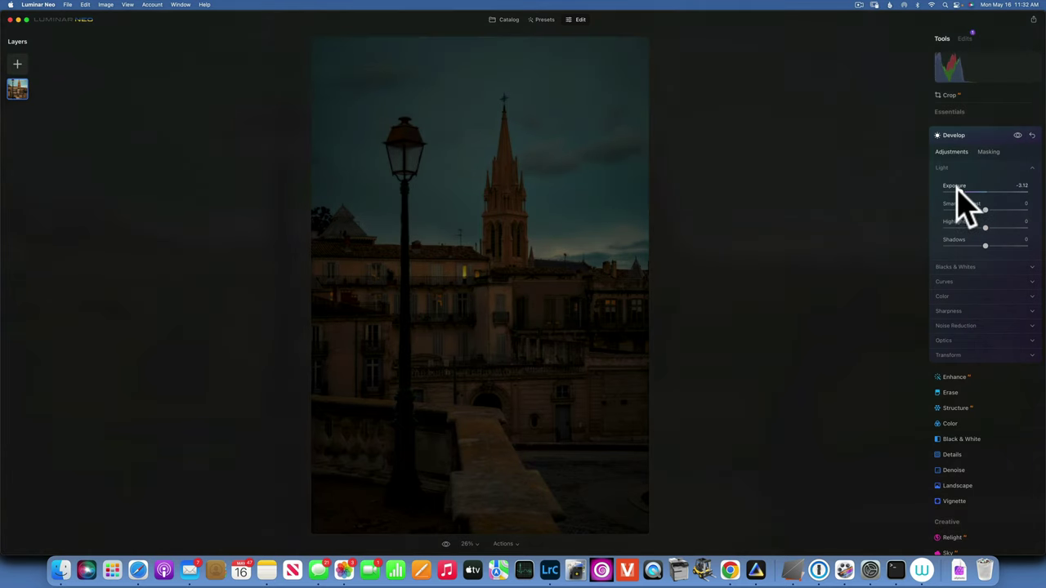
Erase the Develop darkening from the street lamp's glass panes with a mask brush of size 52 and softness 25.
{"action": "left_click", "coordinate": [991, 152]}
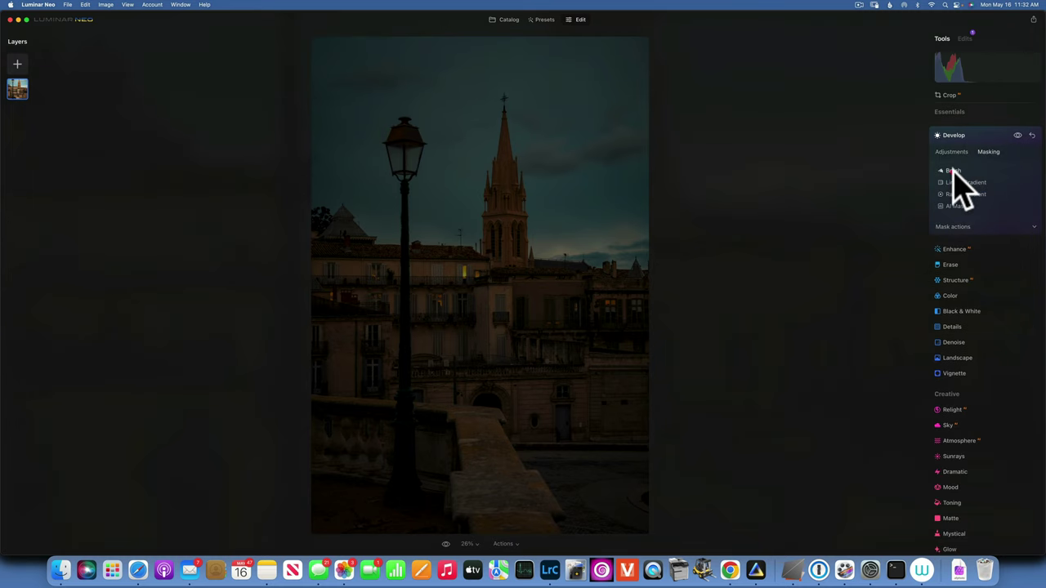
{"action": "left_click", "coordinate": [953, 170]}
{"action": "left_click", "coordinate": [1008, 184]}
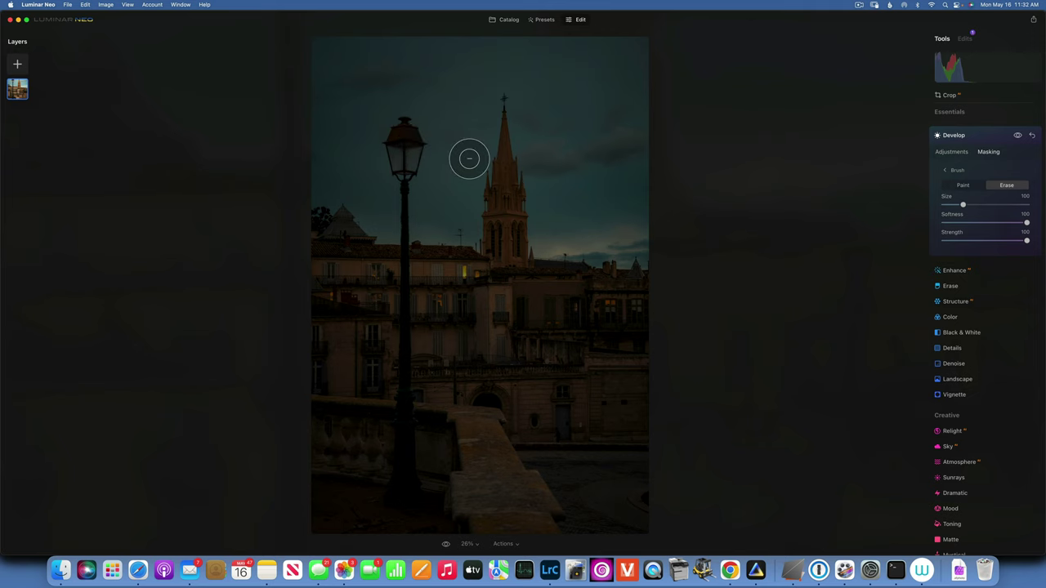
{"action": "key", "text": "super"}
{"action": "key", "text": "super+equal"}
{"action": "key", "text": "super+equal"}
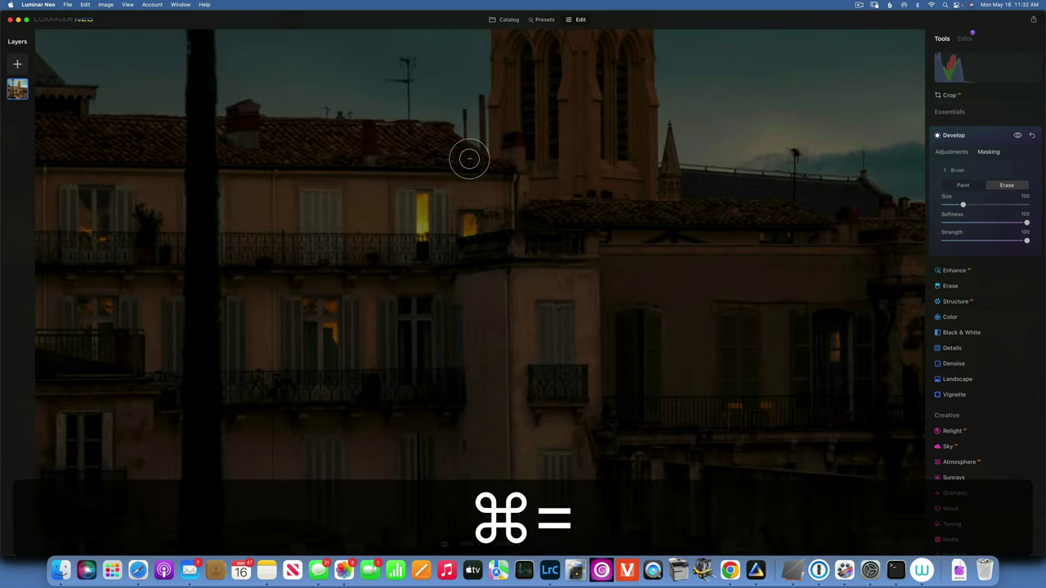
{"action": "key", "text": "super+space"}
{"action": "left_click_drag", "start_coordinate": [450, 164], "coordinate": [695, 362]}
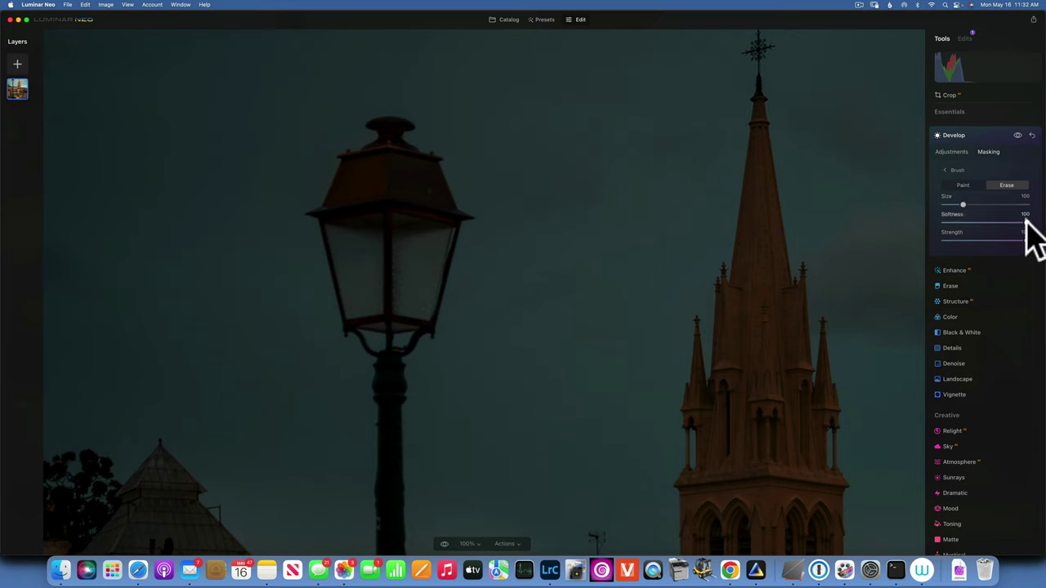
{"action": "left_click_drag", "start_coordinate": [1026, 221], "coordinate": [974, 223]}
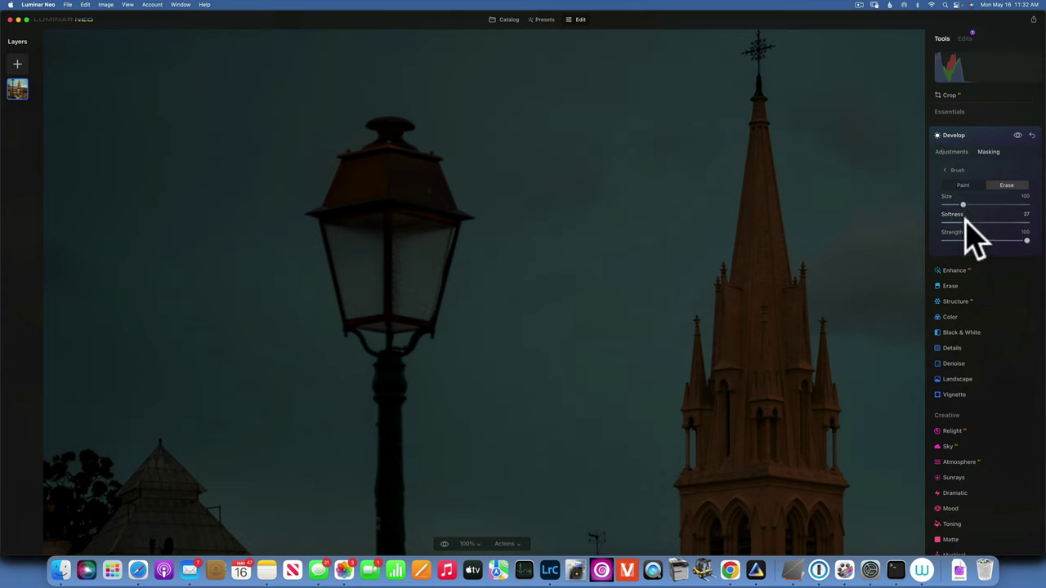
{"action": "left_click_drag", "start_coordinate": [967, 221], "coordinate": [963, 222]}
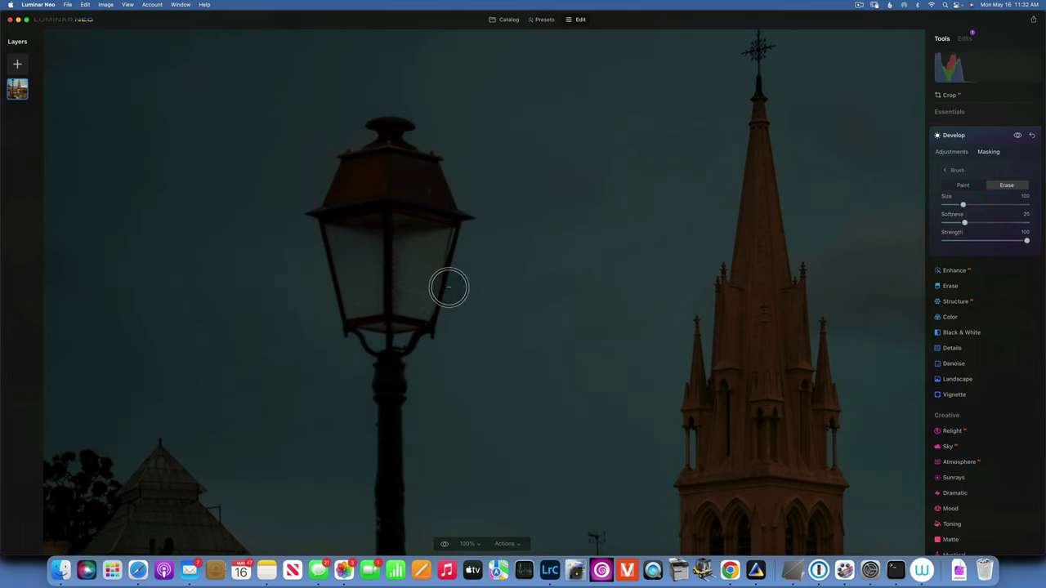
{"action": "key", "text": "bracketleft"}
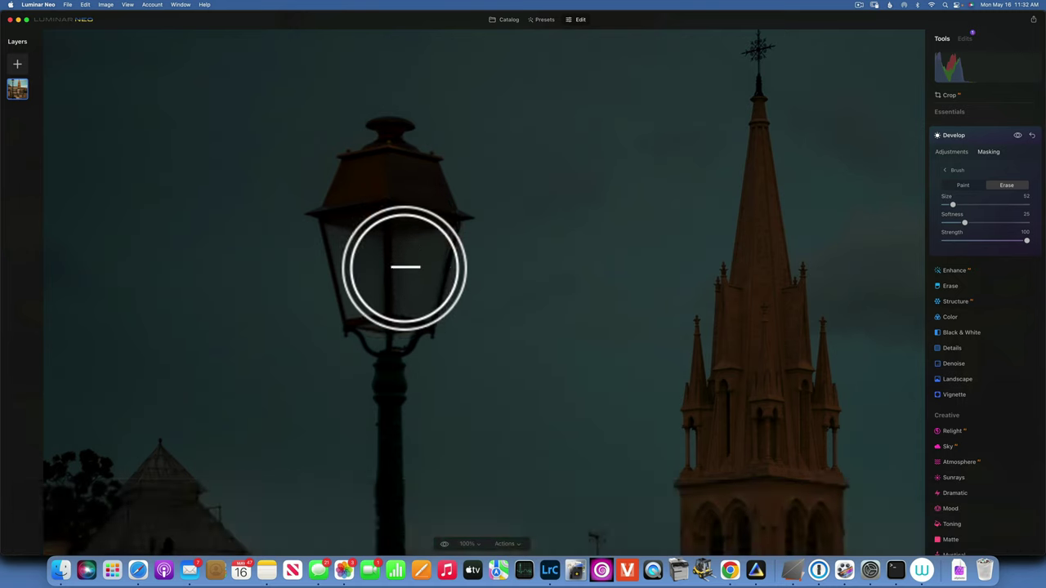
{"action": "mouse_move", "coordinate": [407, 271]}
{"action": "left_mouse_down"}
{"action": "mouse_move", "coordinate": [403, 308]}
{"action": "mouse_move", "coordinate": [421, 312]}
{"action": "mouse_move", "coordinate": [443, 235]}
{"action": "mouse_move", "coordinate": [409, 240]}
{"action": "mouse_move", "coordinate": [428, 241]}
{"action": "mouse_move", "coordinate": [413, 303]}
{"action": "mouse_move", "coordinate": [420, 262]}
{"action": "mouse_move", "coordinate": [372, 266]}
{"action": "mouse_move", "coordinate": [358, 234]}
{"action": "mouse_move", "coordinate": [332, 228]}
{"action": "mouse_move", "coordinate": [353, 311]}
{"action": "mouse_move", "coordinate": [373, 305]}
{"action": "mouse_move", "coordinate": [374, 238]}
{"action": "mouse_move", "coordinate": [358, 301]}
{"action": "mouse_move", "coordinate": [353, 242]}
{"action": "left_mouse_up"}
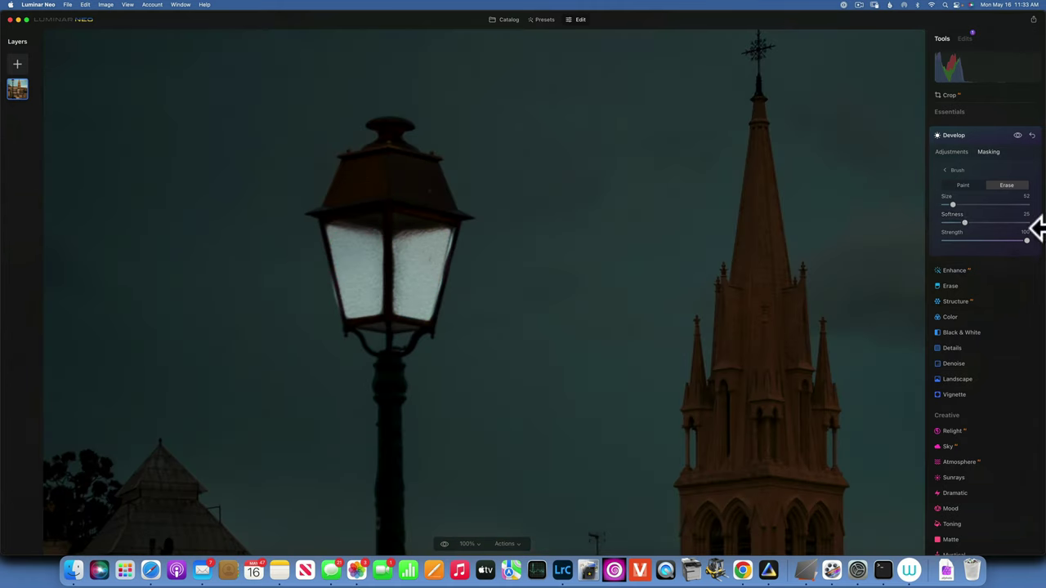
Paint the Develop darkening back along the outer edge of the lamp's glass to clean up the mask.
{"action": "left_click", "coordinate": [963, 185]}
{"action": "left_click_drag", "start_coordinate": [321, 285], "coordinate": [335, 330]}
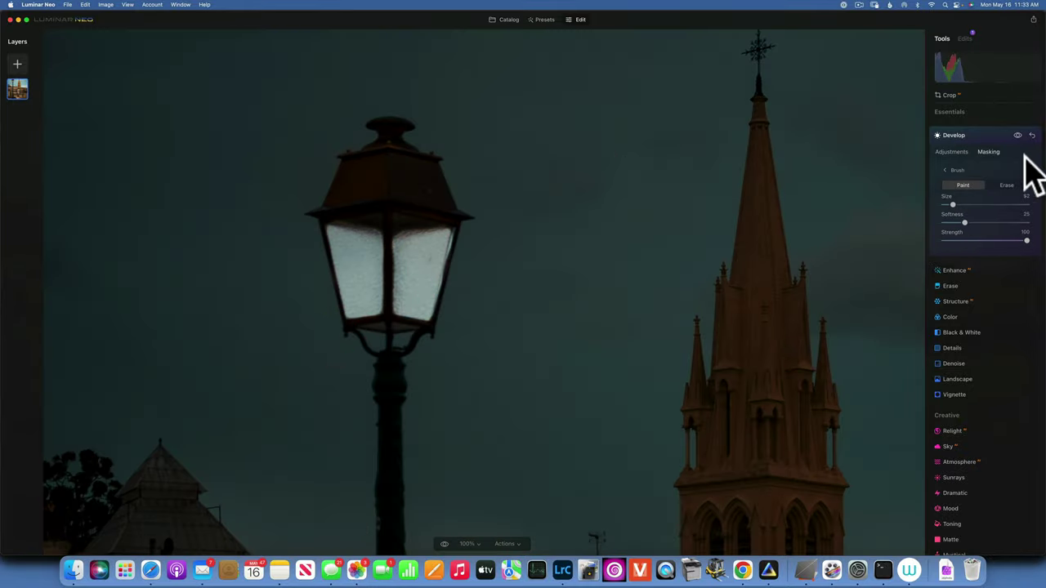
{"action": "key", "text": "super+0"}
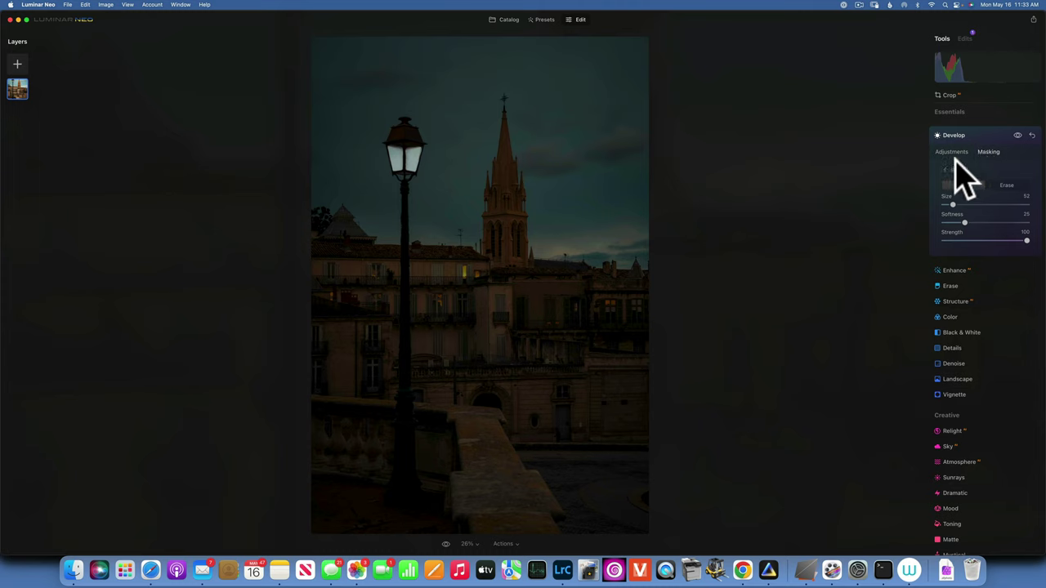
Fine-tune the Develop Exposure to -3.03 and close the tool.
{"action": "left_click", "coordinate": [951, 152]}
{"action": "mouse_move", "coordinate": [957, 192]}
{"action": "left_mouse_down"}
{"action": "mouse_move", "coordinate": [976, 187]}
{"action": "mouse_move", "coordinate": [948, 187]}
{"action": "mouse_move", "coordinate": [959, 190]}
{"action": "left_mouse_up"}
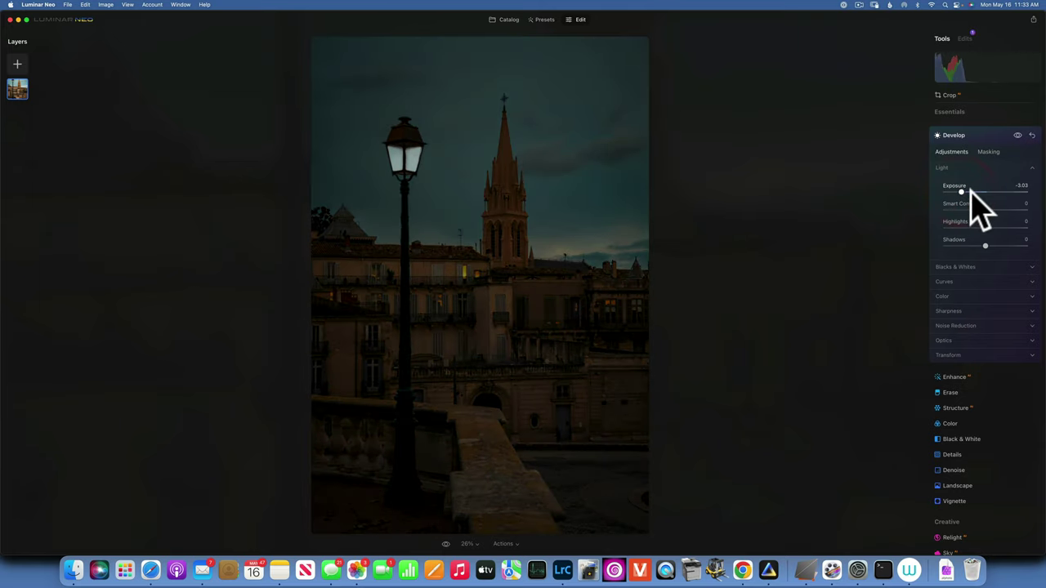
{"action": "left_click", "coordinate": [954, 135]}
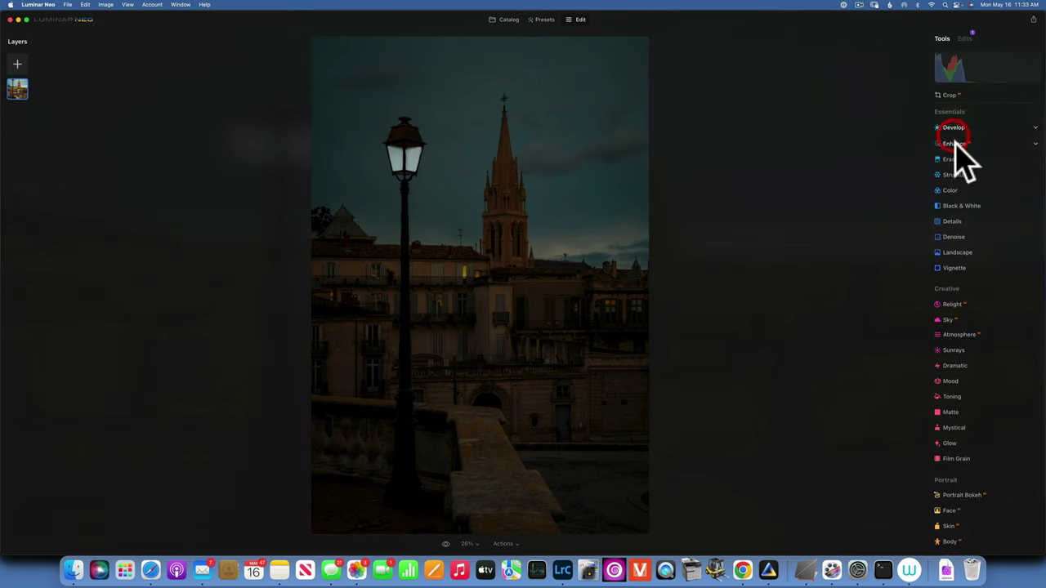
Apply a Soft Focus Glow to the photo with the Amount at 100.
{"action": "left_click", "coordinate": [950, 443]}
{"action": "scroll", "coordinate": [965, 453], "scroll_direction": "down", "scroll_amount": 3}
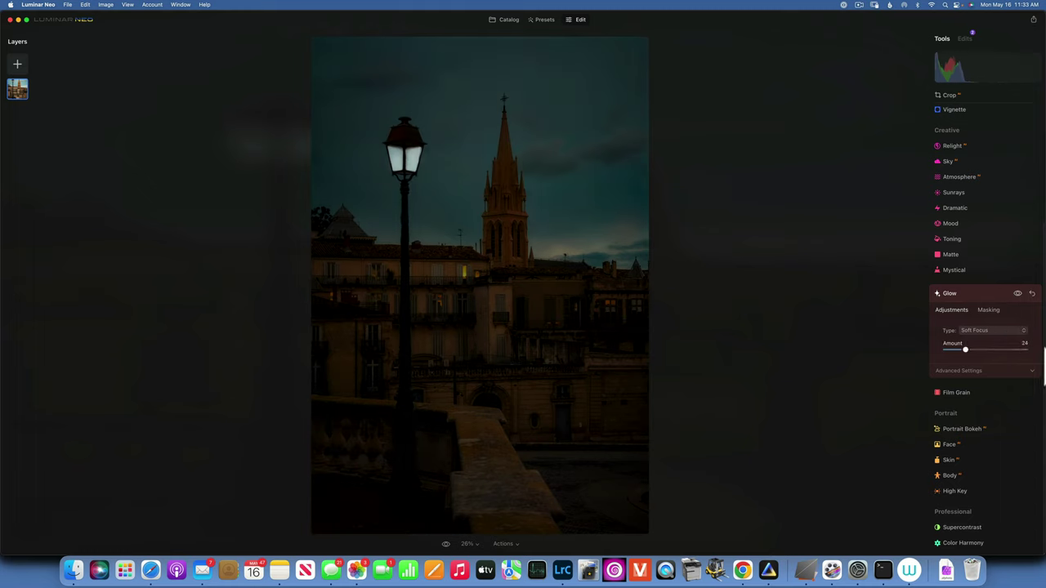
{"action": "left_click_drag", "start_coordinate": [947, 349], "coordinate": [1025, 349]}
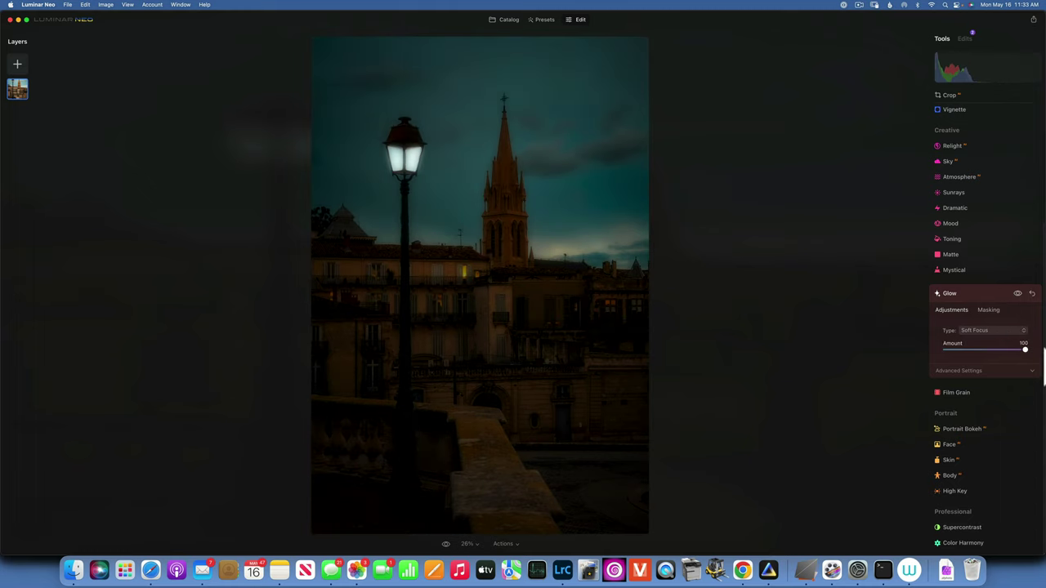
In the Glow's advanced settings, set Softness to 44 and Brightness to about 60.
{"action": "left_click", "coordinate": [969, 371]}
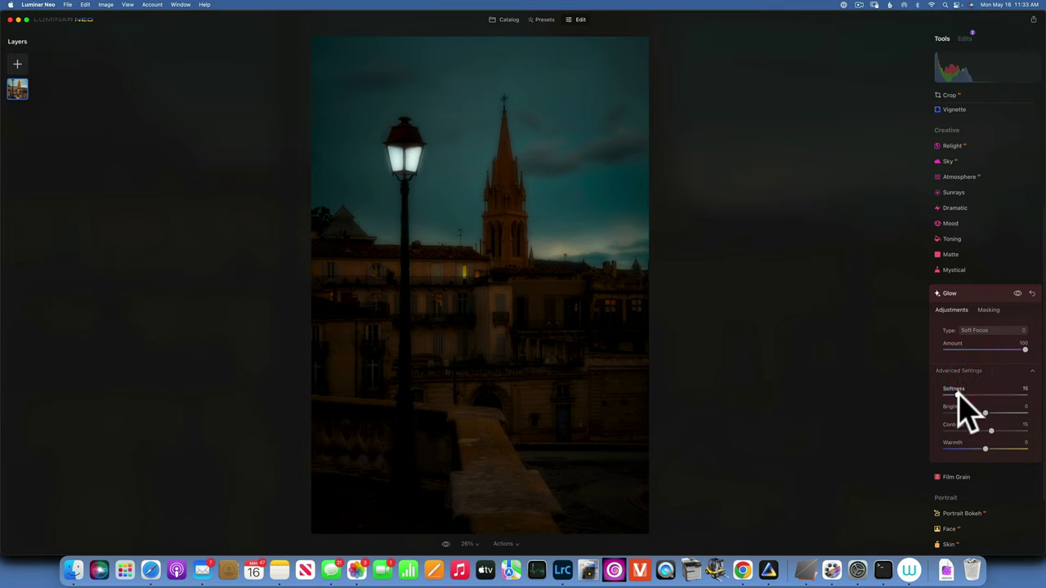
{"action": "left_click_drag", "start_coordinate": [958, 392], "coordinate": [985, 390]}
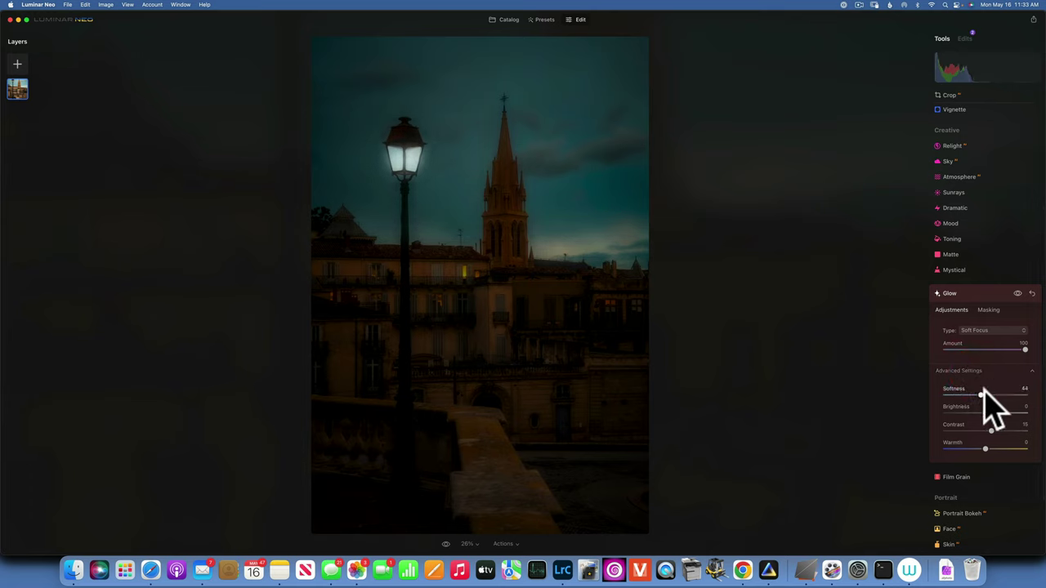
{"action": "left_click_drag", "start_coordinate": [986, 413], "coordinate": [1015, 415]}
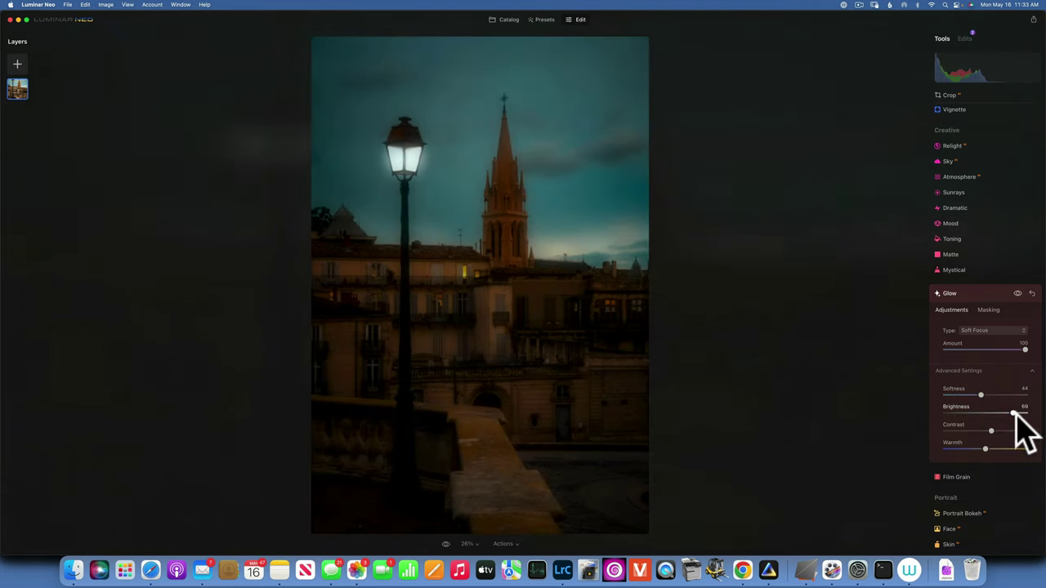
{"action": "left_click", "coordinate": [1011, 415]}
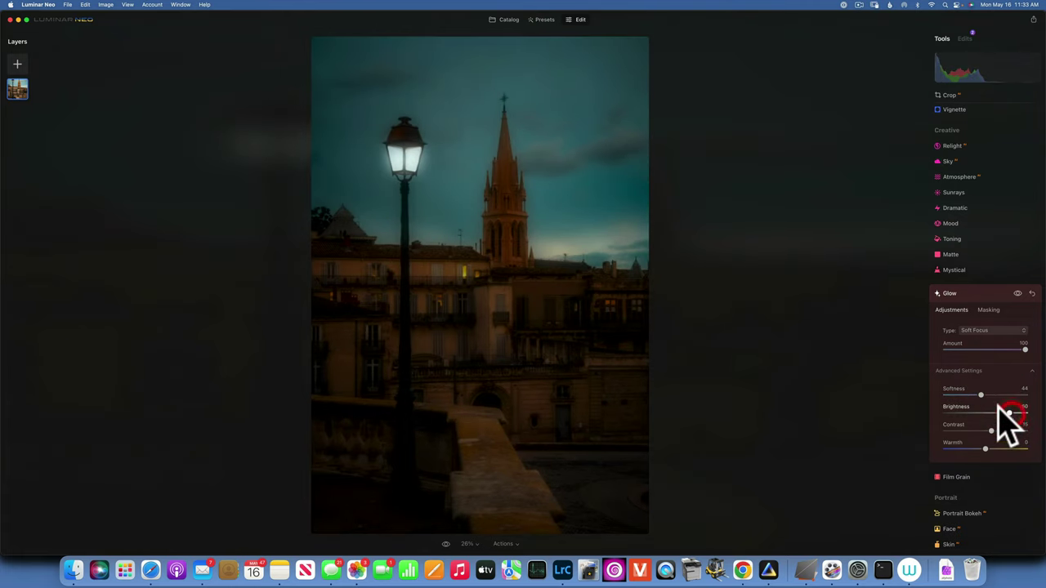
Limit the Glow to the street lamp by painting its mask over the lantern with a size 100 brush.
{"action": "left_click", "coordinate": [990, 311]}
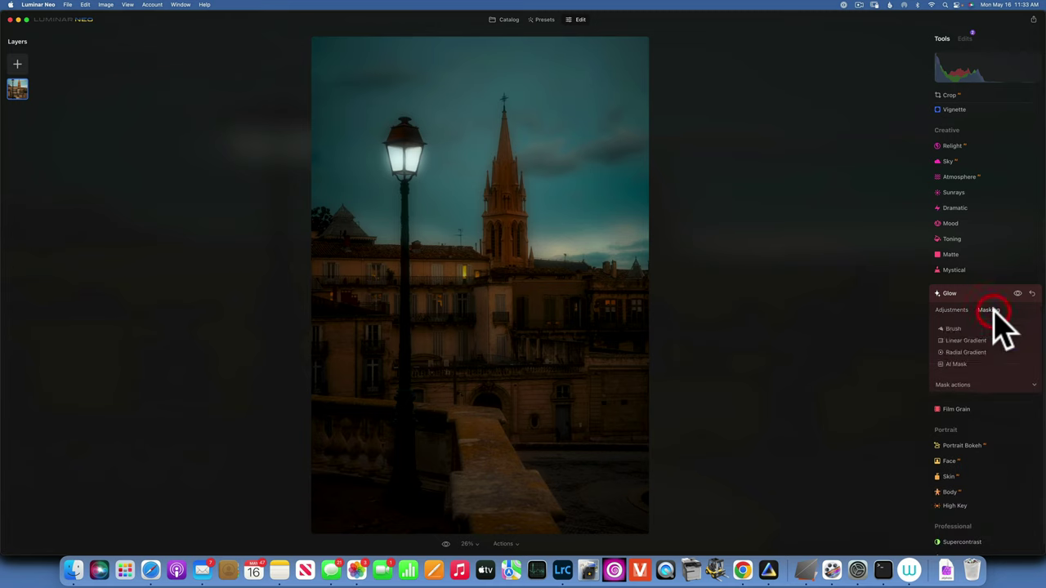
{"action": "left_click", "coordinate": [956, 337]}
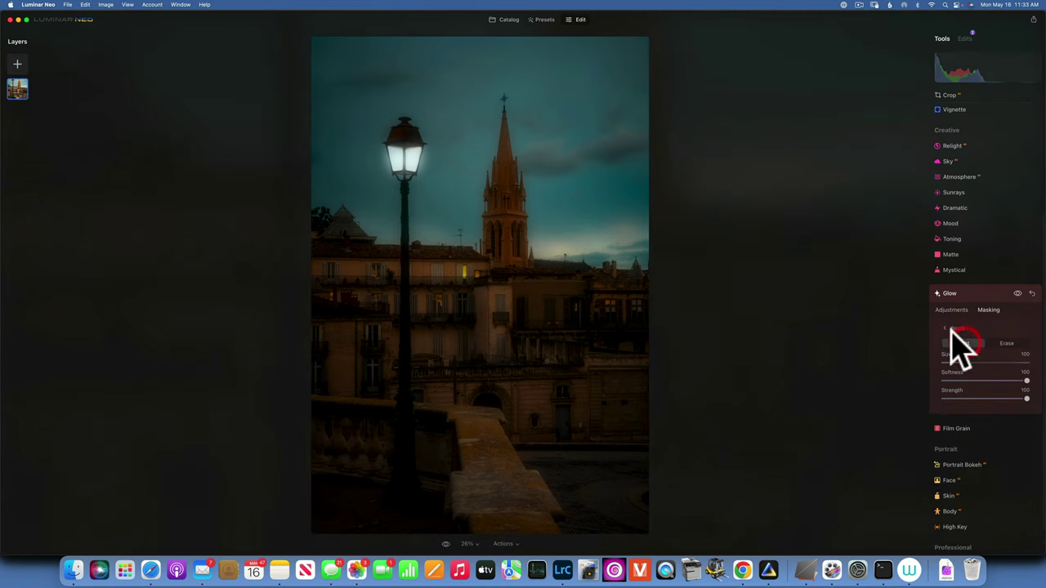
{"action": "mouse_move", "coordinate": [411, 156]}
{"action": "left_mouse_down"}
{"action": "mouse_move", "coordinate": [398, 156]}
{"action": "mouse_move", "coordinate": [409, 158]}
{"action": "left_mouse_up"}
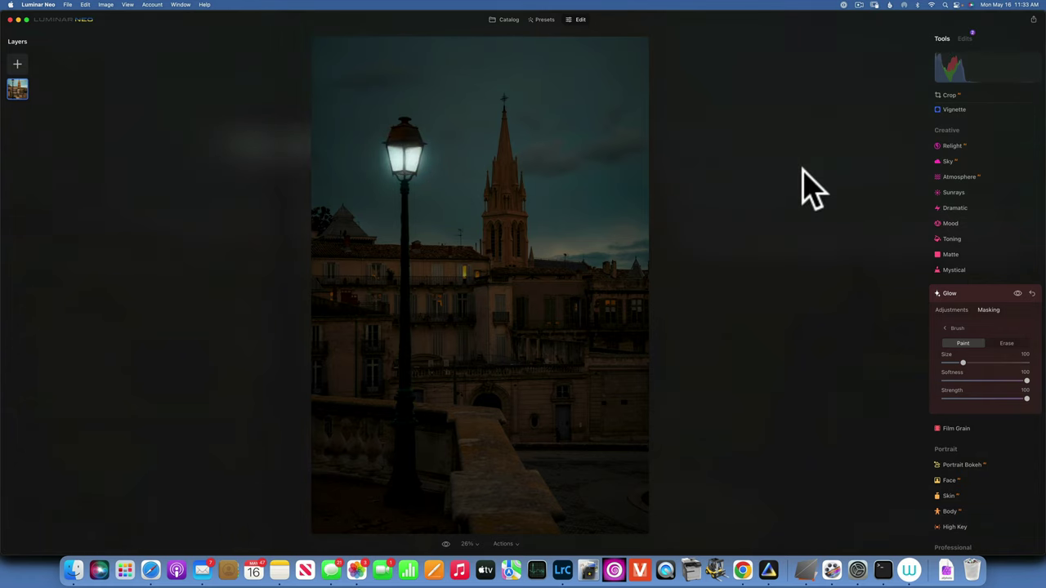
{"action": "left_click", "coordinate": [965, 291]}
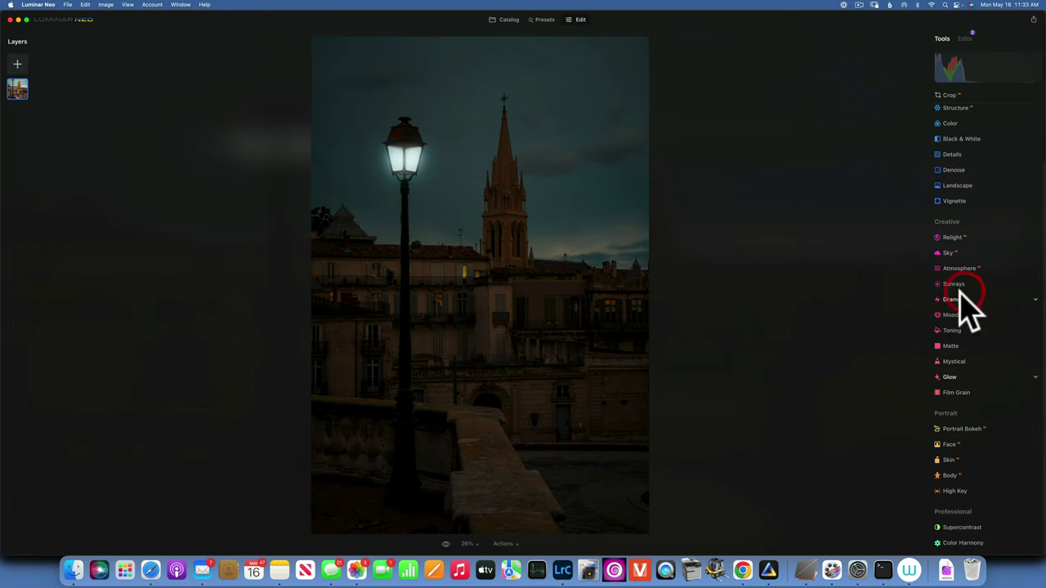
Add a second Soft Focus Glow with Amount 57, Softness 100 and Brightness about 38.
{"action": "left_click", "coordinate": [955, 376]}
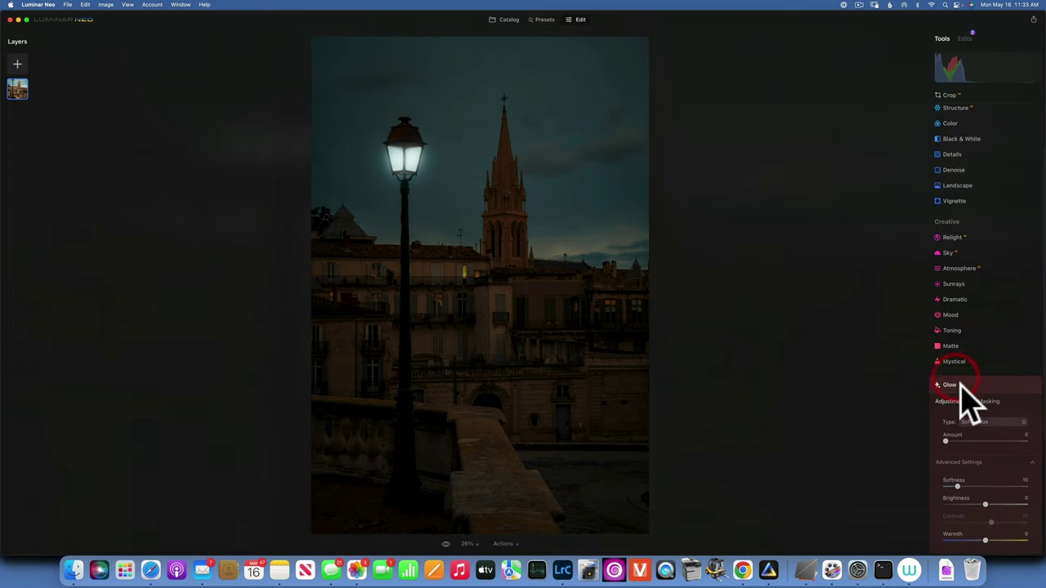
{"action": "scroll", "coordinate": [981, 424], "scroll_direction": "down", "scroll_amount": 3}
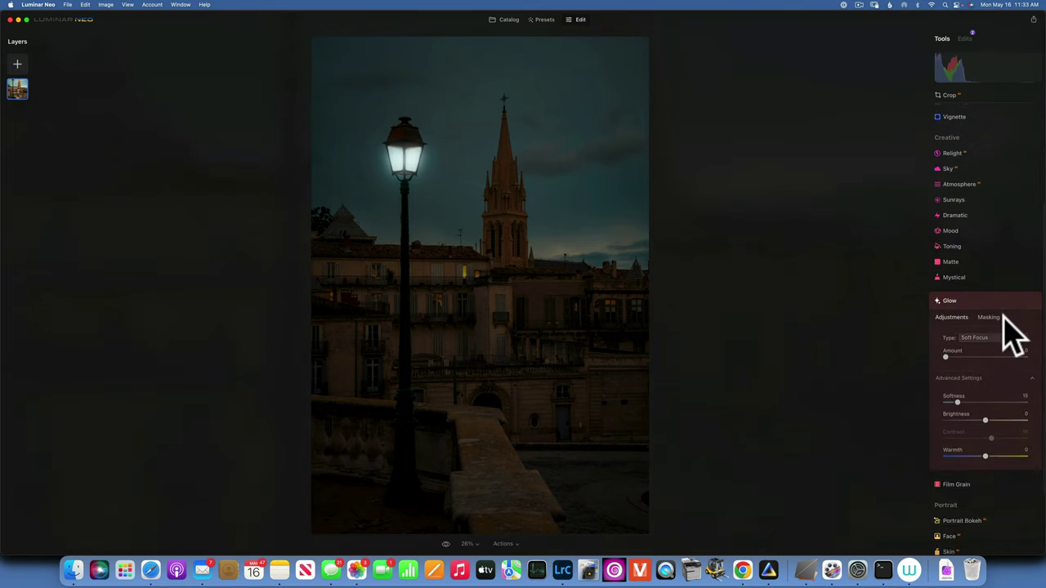
{"action": "left_click_drag", "start_coordinate": [947, 357], "coordinate": [998, 360]}
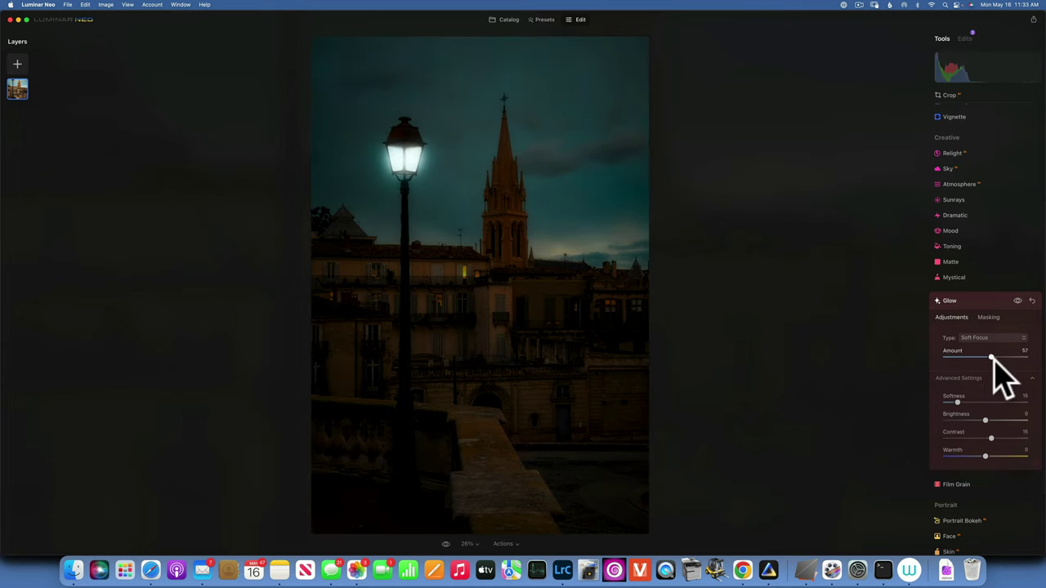
{"action": "left_click", "coordinate": [992, 358]}
{"action": "left_click_drag", "start_coordinate": [955, 400], "coordinate": [1040, 407]}
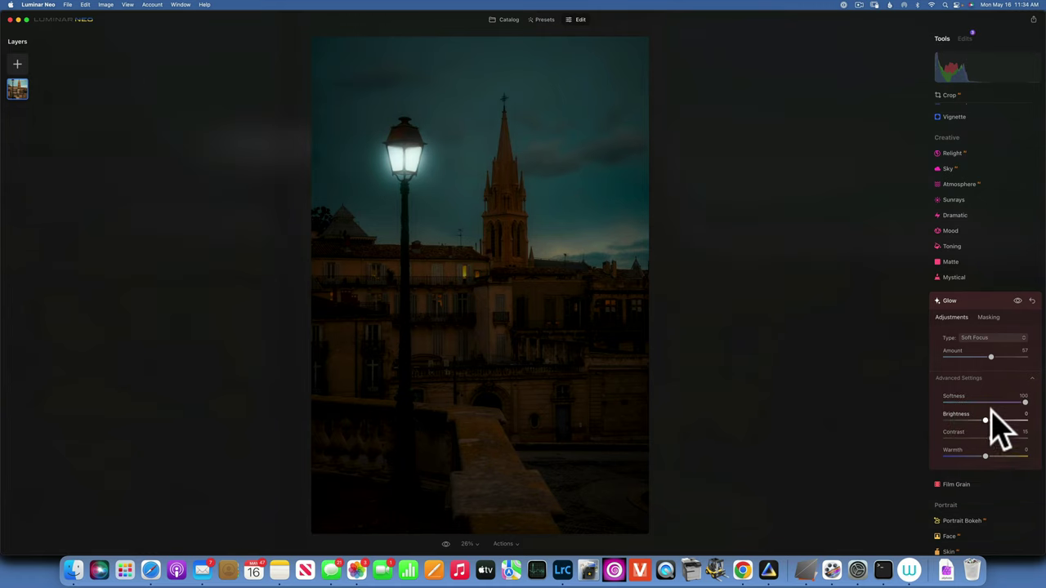
{"action": "left_click_drag", "start_coordinate": [985, 420], "coordinate": [999, 420]}
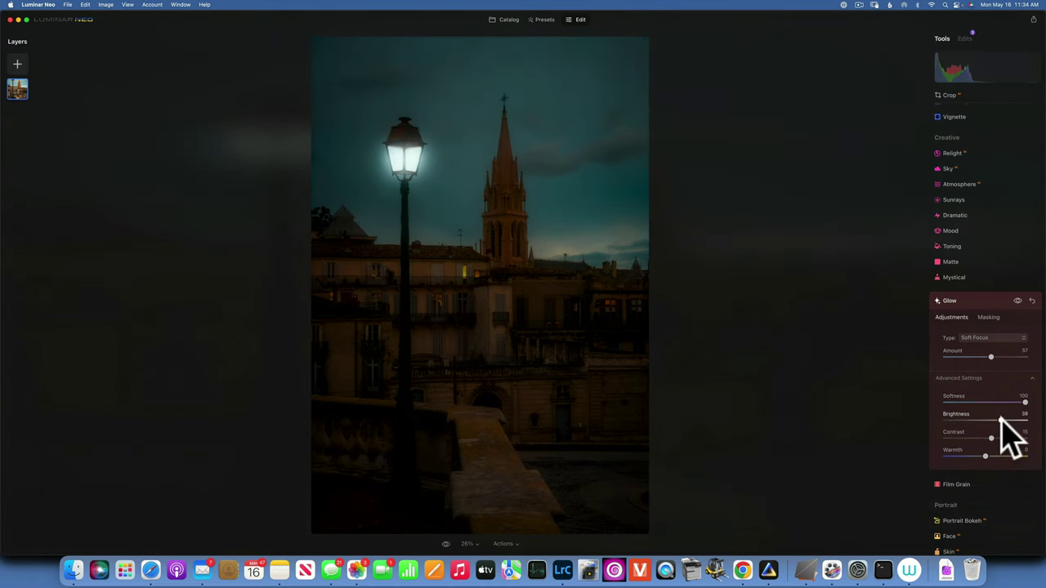
Paint the second Glow's mask over the lantern and its surroundings with a size 100 brush, ignoring the crash report, and close Glow.
{"action": "left_click", "coordinate": [991, 318]}
{"action": "left_click", "coordinate": [950, 335]}
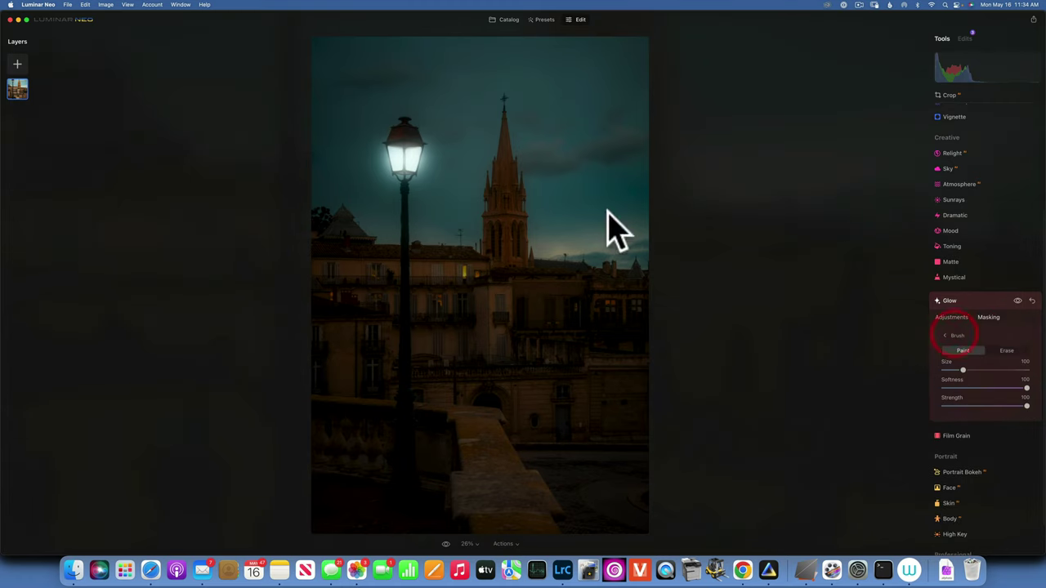
{"action": "mouse_move", "coordinate": [407, 151]}
{"action": "left_mouse_down"}
{"action": "mouse_move", "coordinate": [397, 159]}
{"action": "mouse_move", "coordinate": [423, 158]}
{"action": "mouse_move", "coordinate": [411, 158]}
{"action": "left_mouse_up"}
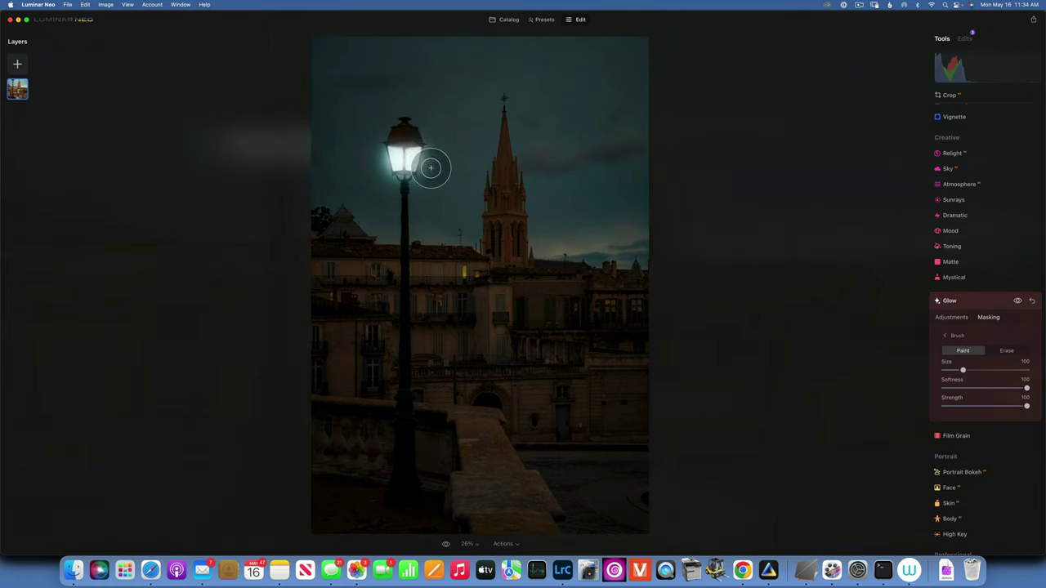
{"action": "mouse_move", "coordinate": [422, 168]}
{"action": "left_mouse_down"}
{"action": "mouse_move", "coordinate": [431, 164]}
{"action": "mouse_move", "coordinate": [381, 158]}
{"action": "left_mouse_up"}
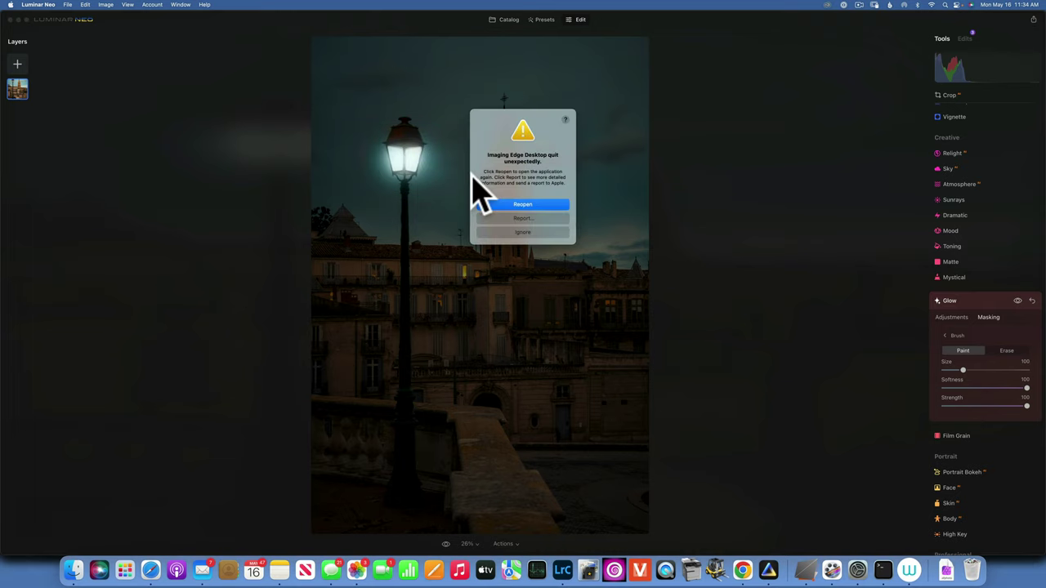
{"action": "left_click", "coordinate": [539, 233]}
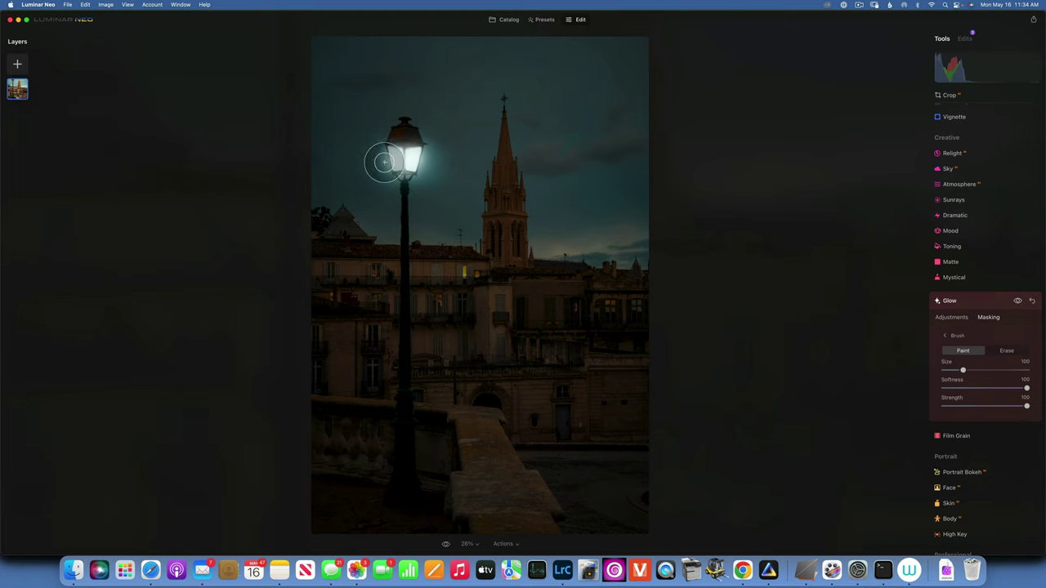
{"action": "left_click_drag", "start_coordinate": [384, 162], "coordinate": [422, 159]}
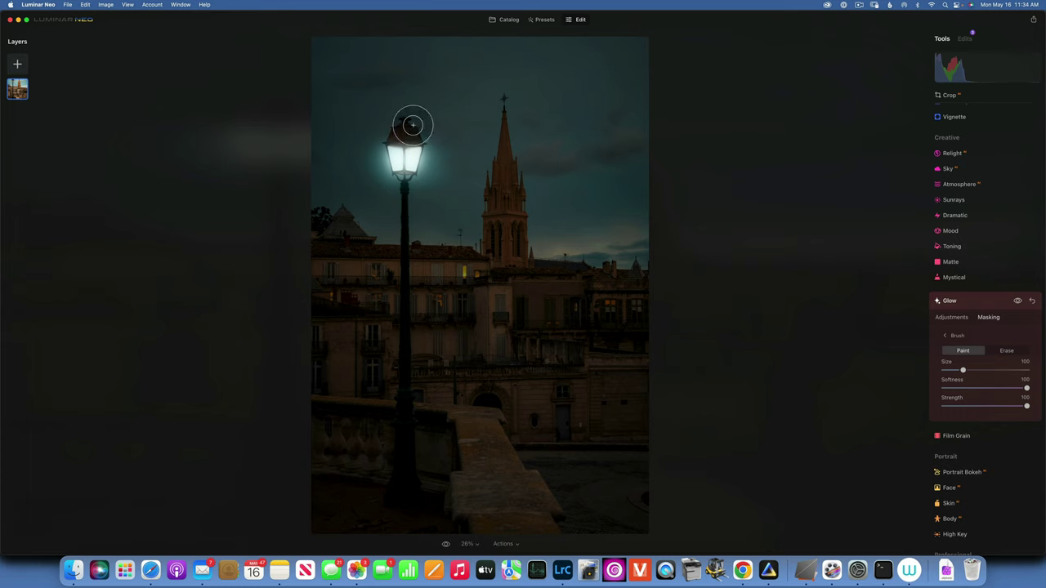
{"action": "mouse_move", "coordinate": [409, 121]}
{"action": "left_mouse_down"}
{"action": "mouse_move", "coordinate": [371, 149]}
{"action": "mouse_move", "coordinate": [409, 160]}
{"action": "left_mouse_up"}
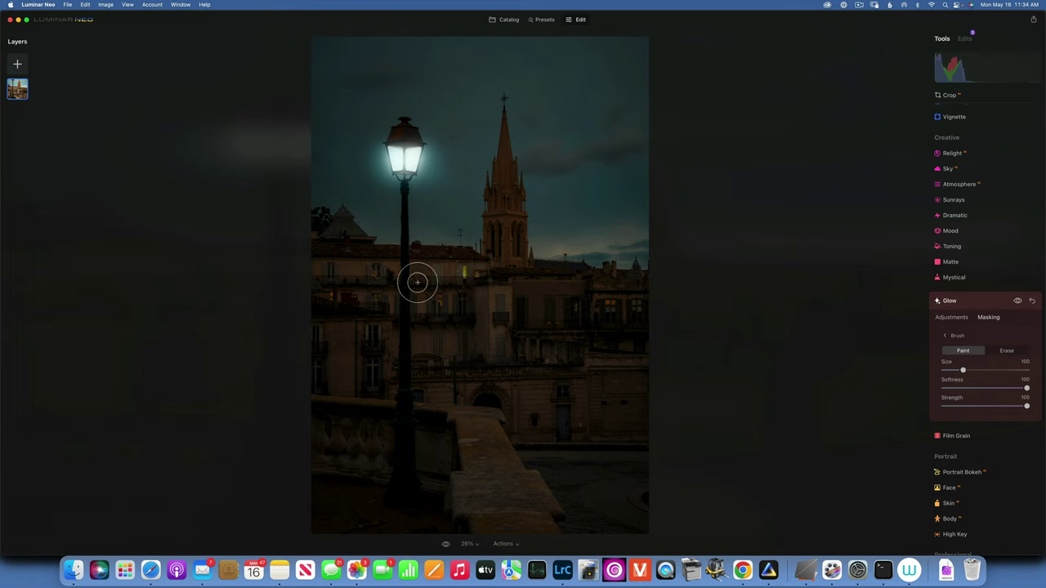
{"action": "left_click", "coordinate": [987, 301]}
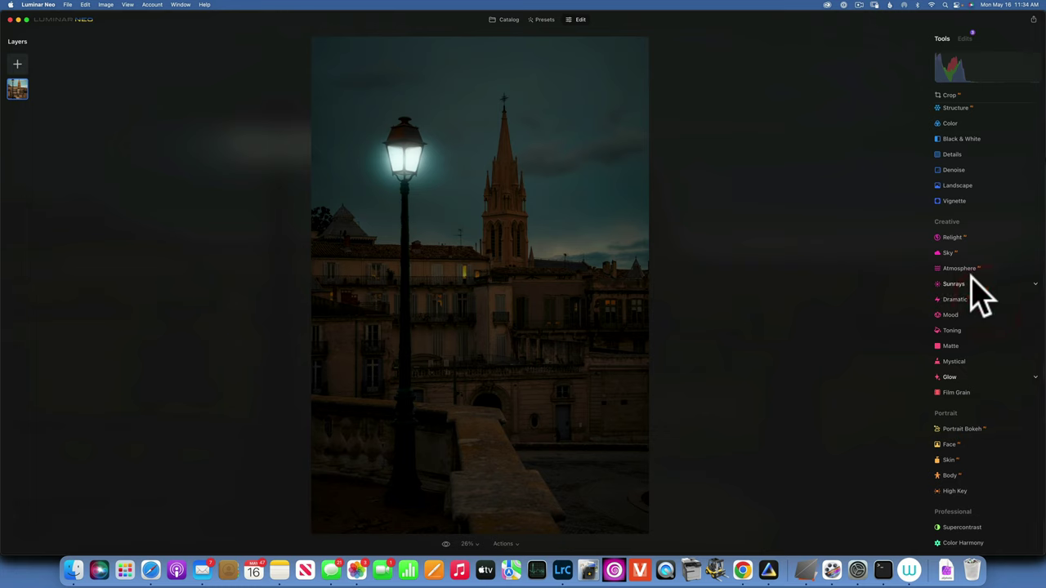
Tone the highlights with Amount 73, Saturation 81 and a warm Hue of 44.
{"action": "left_click", "coordinate": [959, 330]}
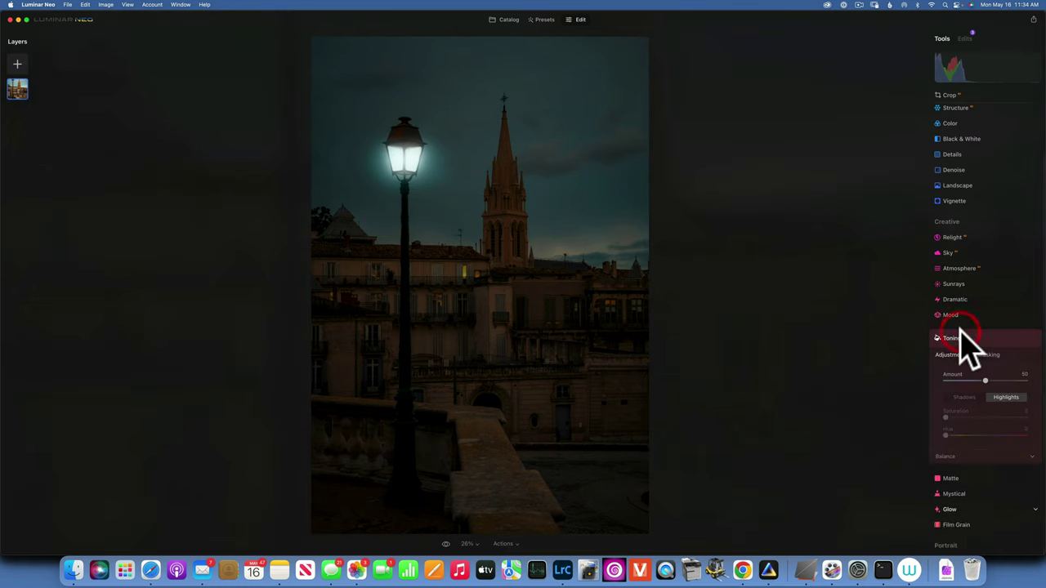
{"action": "left_click", "coordinate": [1008, 398]}
{"action": "left_click_drag", "start_coordinate": [947, 418], "coordinate": [1026, 418]}
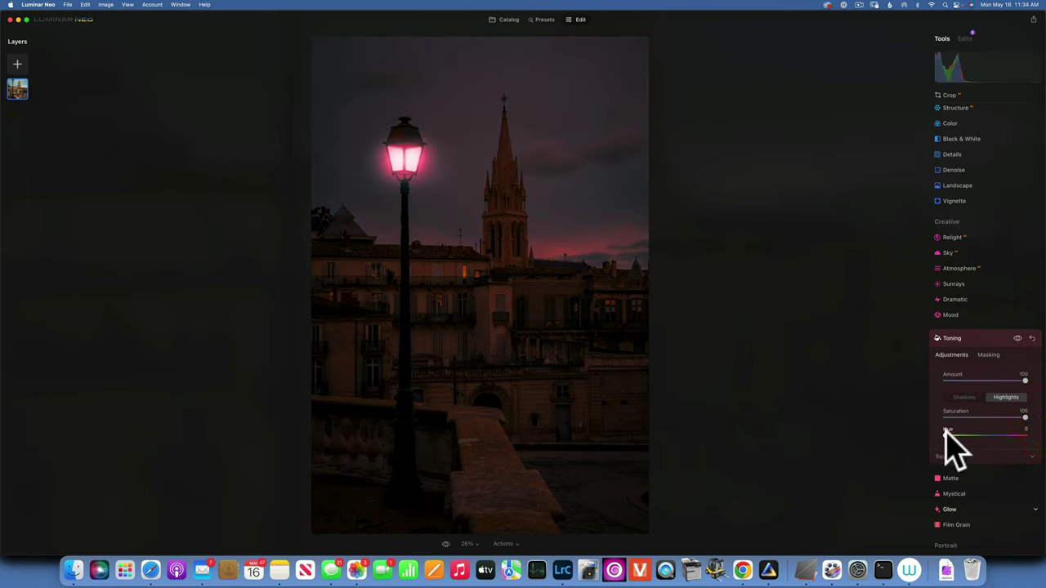
{"action": "left_click_drag", "start_coordinate": [946, 434], "coordinate": [957, 434]}
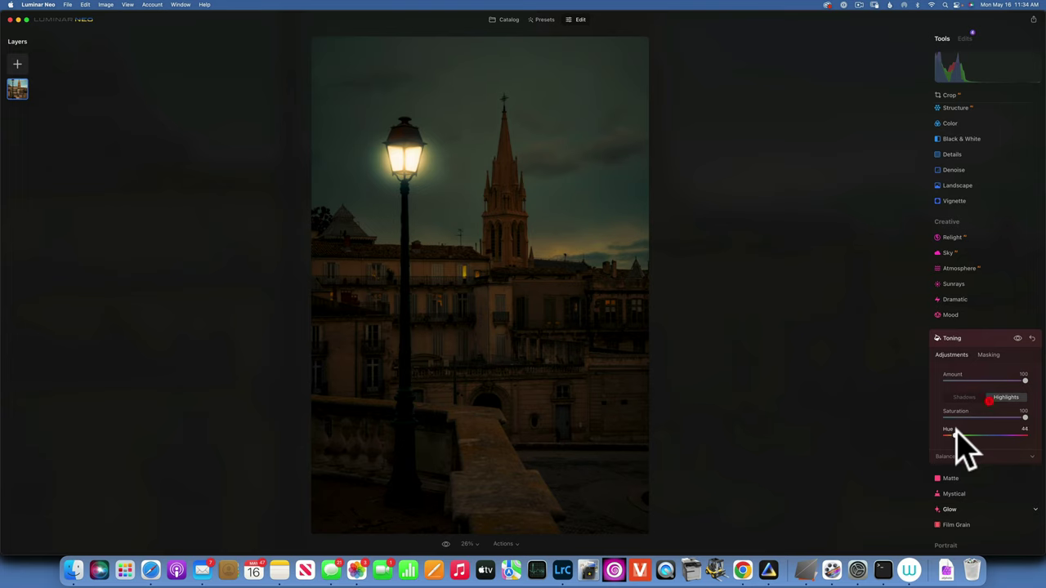
{"action": "left_click_drag", "start_coordinate": [1023, 380], "coordinate": [1007, 380]}
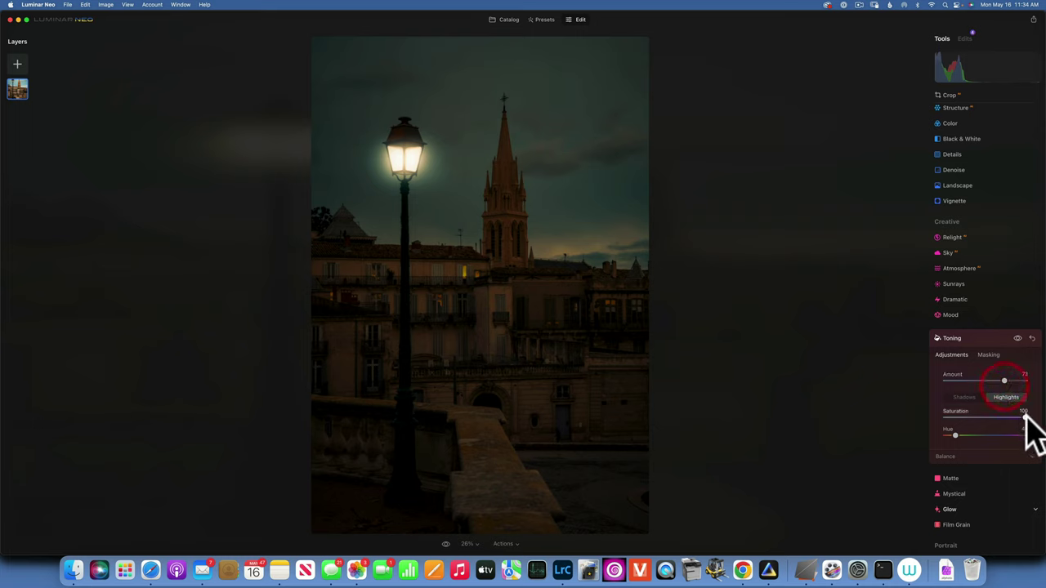
{"action": "left_click_drag", "start_coordinate": [1025, 416], "coordinate": [995, 416]}
{"action": "left_click_drag", "start_coordinate": [1004, 414], "coordinate": [1014, 415]}
Add a radial gradient mask to the Toning, centred on the lantern and slightly larger than it, and close Toning.
{"action": "left_click", "coordinate": [991, 355]}
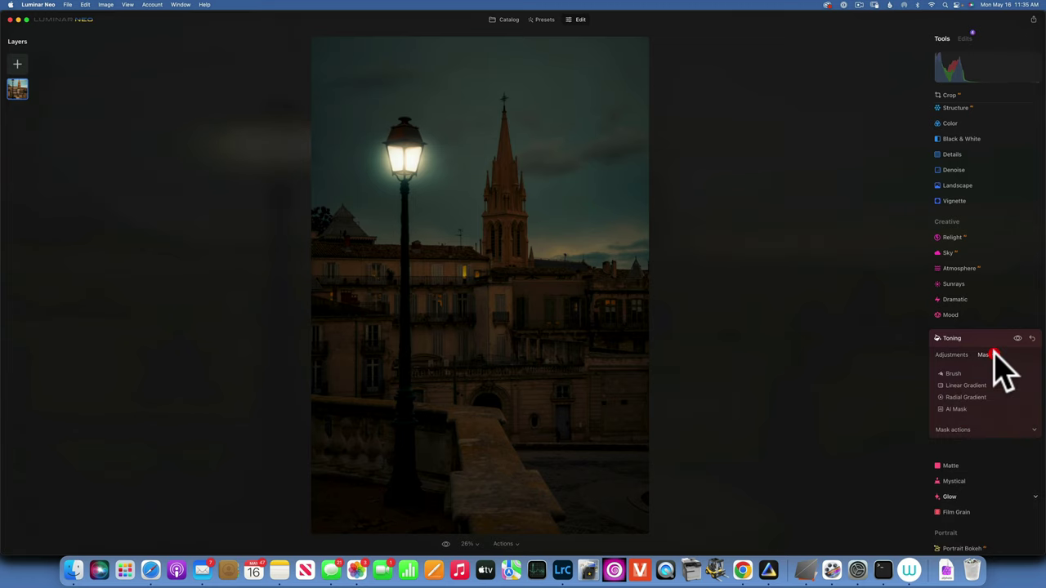
{"action": "left_click", "coordinate": [967, 397]}
{"action": "left_click_drag", "start_coordinate": [403, 160], "coordinate": [419, 168]}
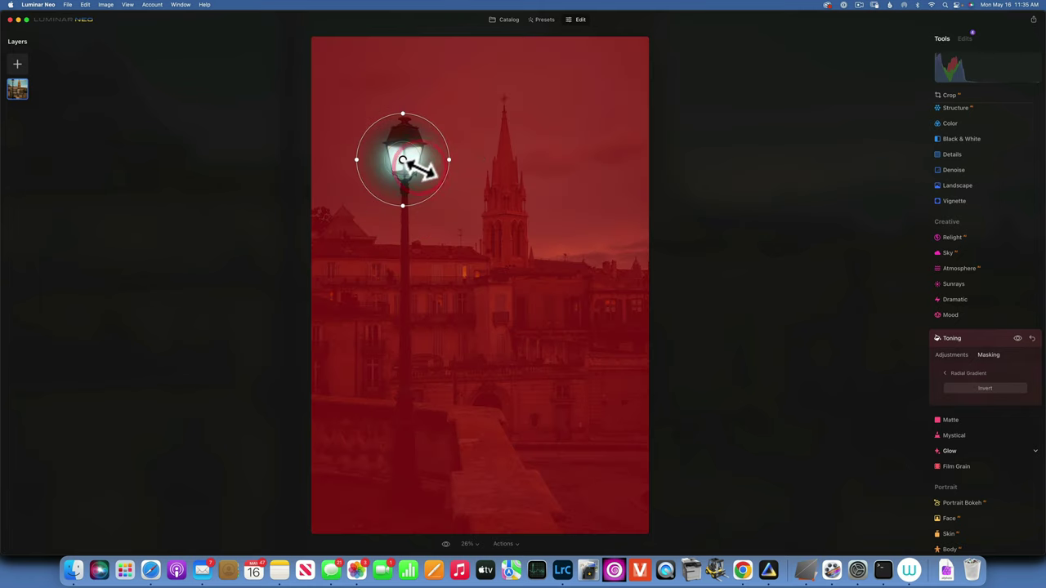
{"action": "left_click", "coordinate": [965, 338]}
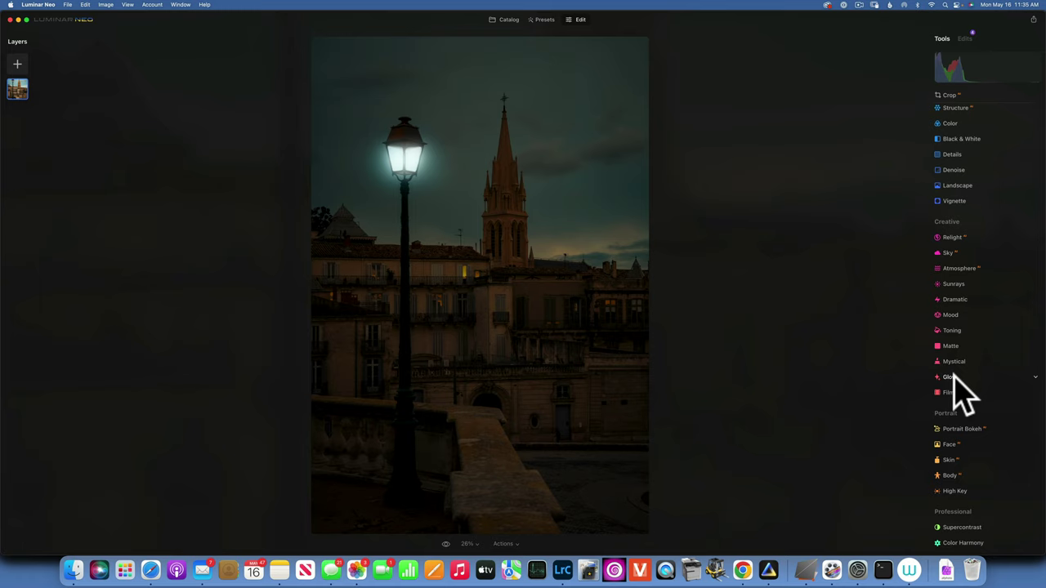
Reopen the applied Toning edit and invert its mask so the warm tint is limited to the lantern.
{"action": "left_click", "coordinate": [964, 38]}
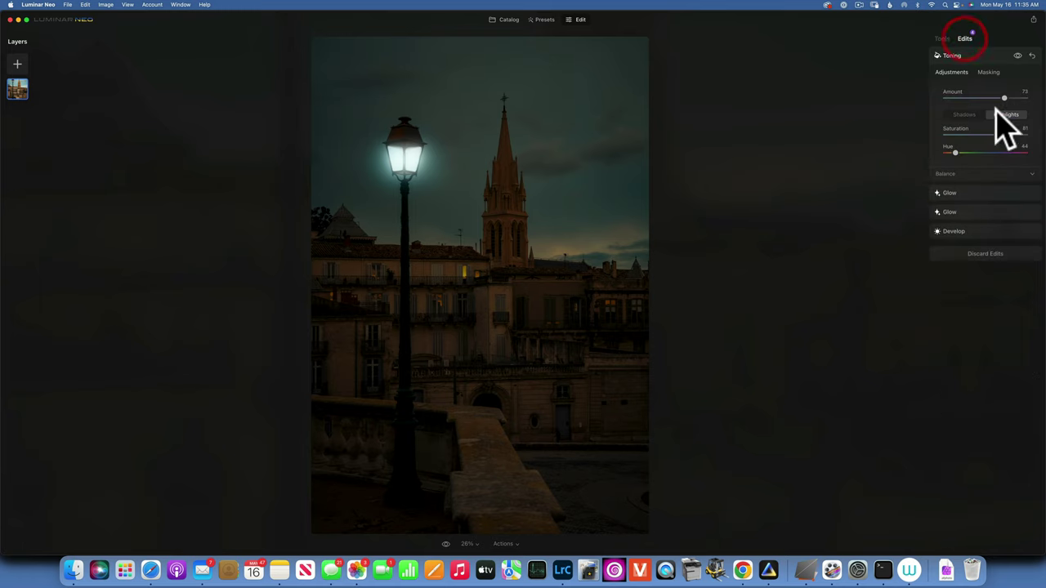
{"action": "left_click", "coordinate": [989, 71]}
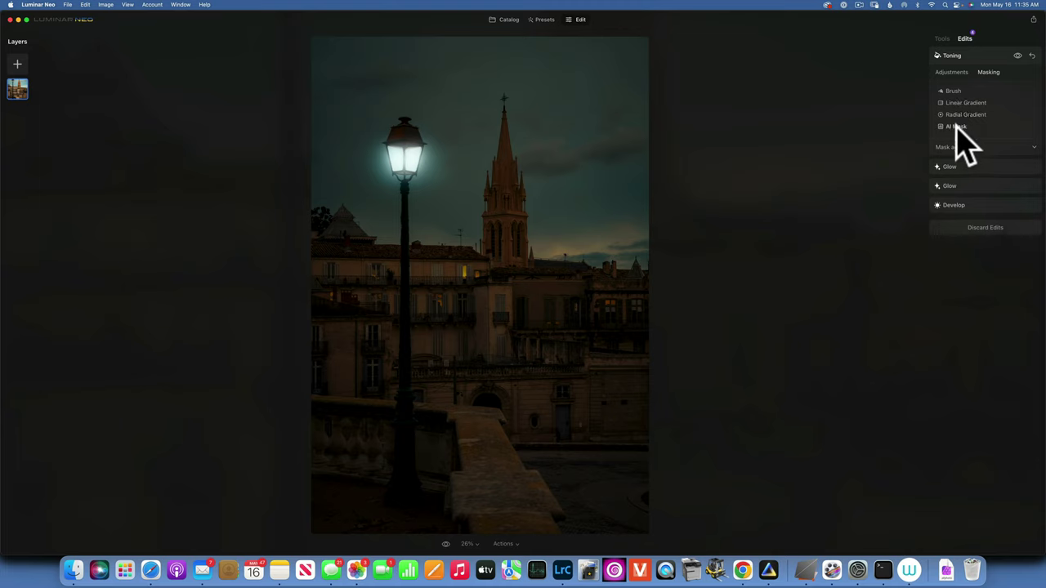
{"action": "left_click", "coordinate": [963, 148]}
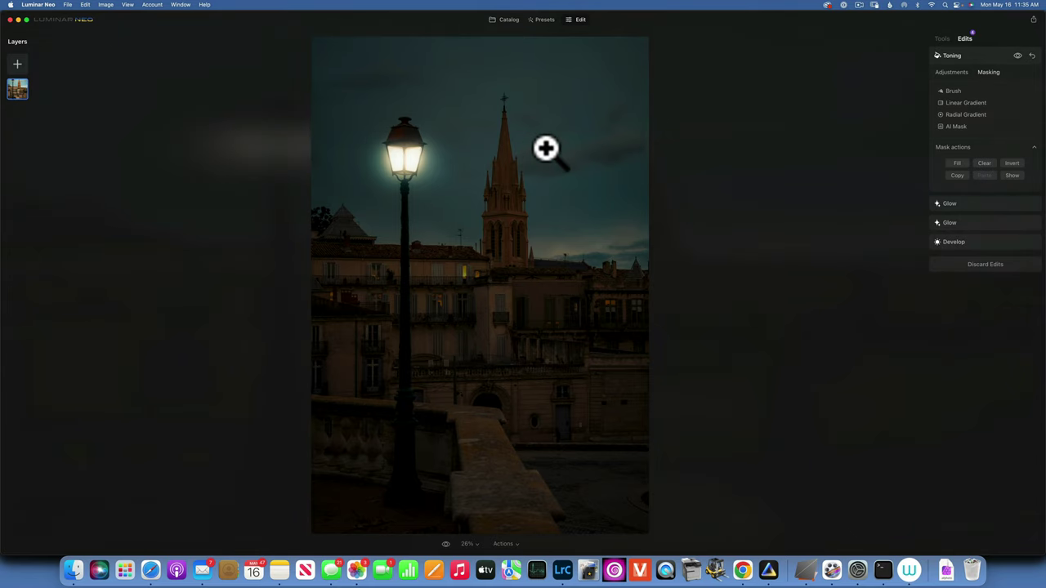
{"action": "left_click", "coordinate": [943, 39]}
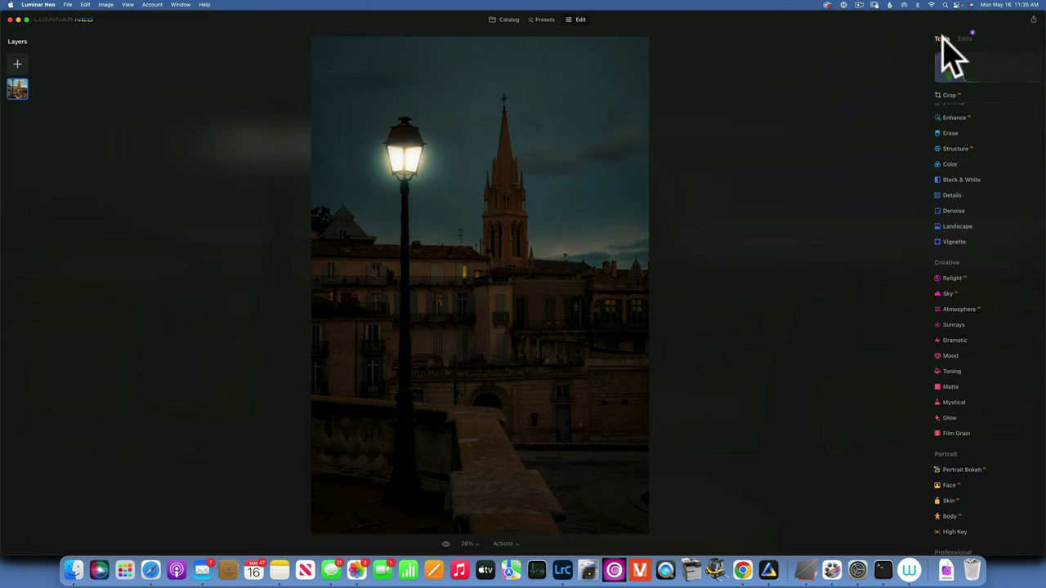
Compare the edited photo with the original using the before/after preview.
{"action": "left_click", "coordinate": [445, 543]}
{"action": "left_click", "coordinate": [445, 544]}
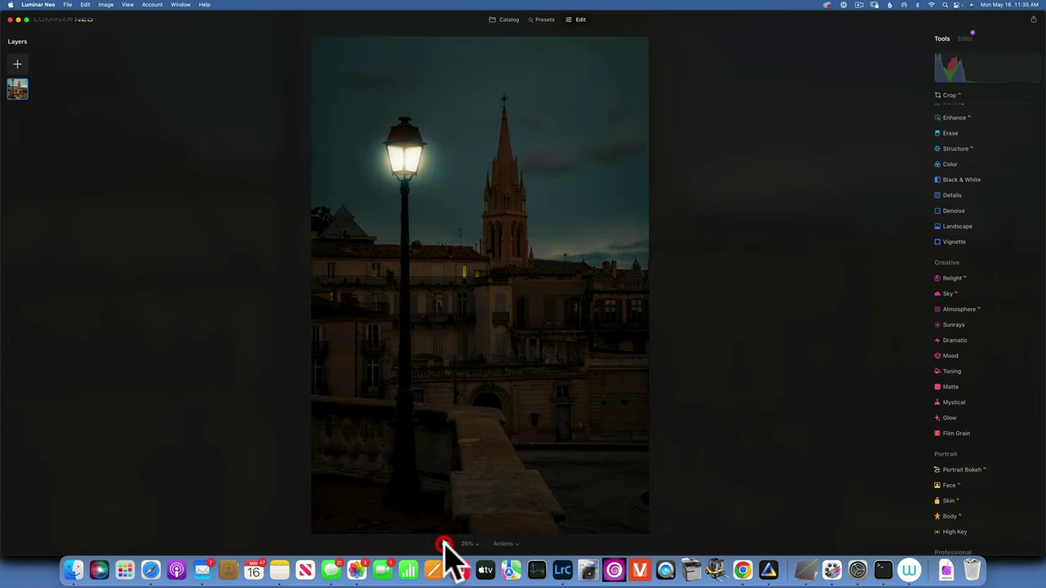
{"action": "left_click", "coordinate": [446, 543]}
{"action": "left_click", "coordinate": [445, 543]}
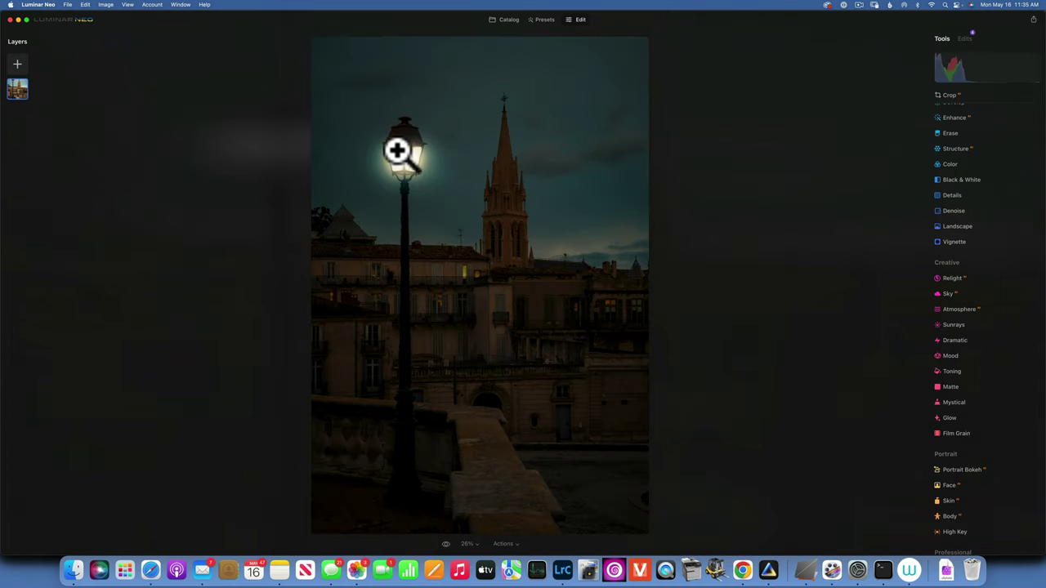
Lower the Amount of the first applied Glow to about half and collapse it.
{"action": "left_click", "coordinate": [964, 39]}
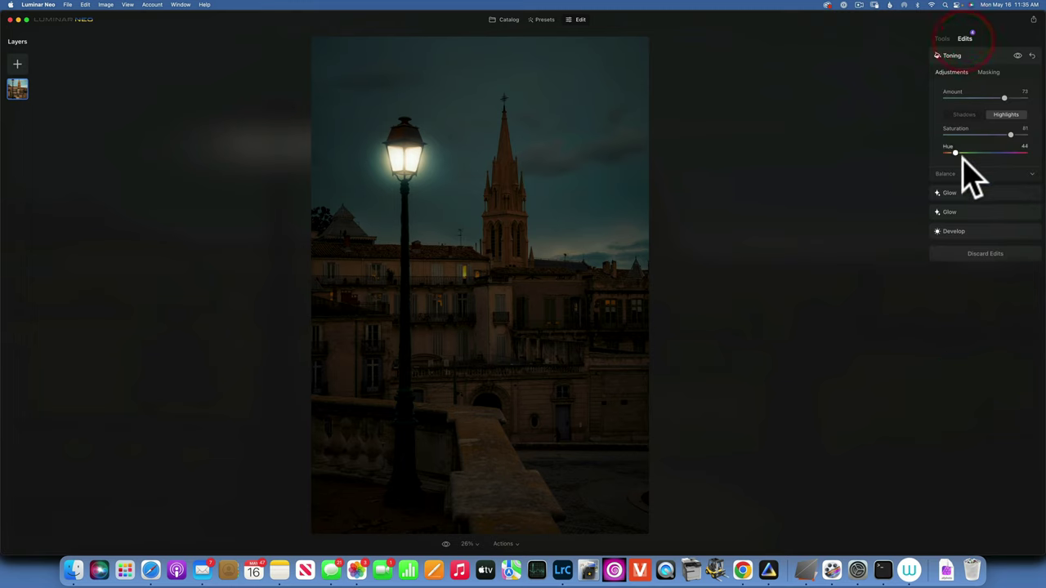
{"action": "left_click", "coordinate": [948, 213]}
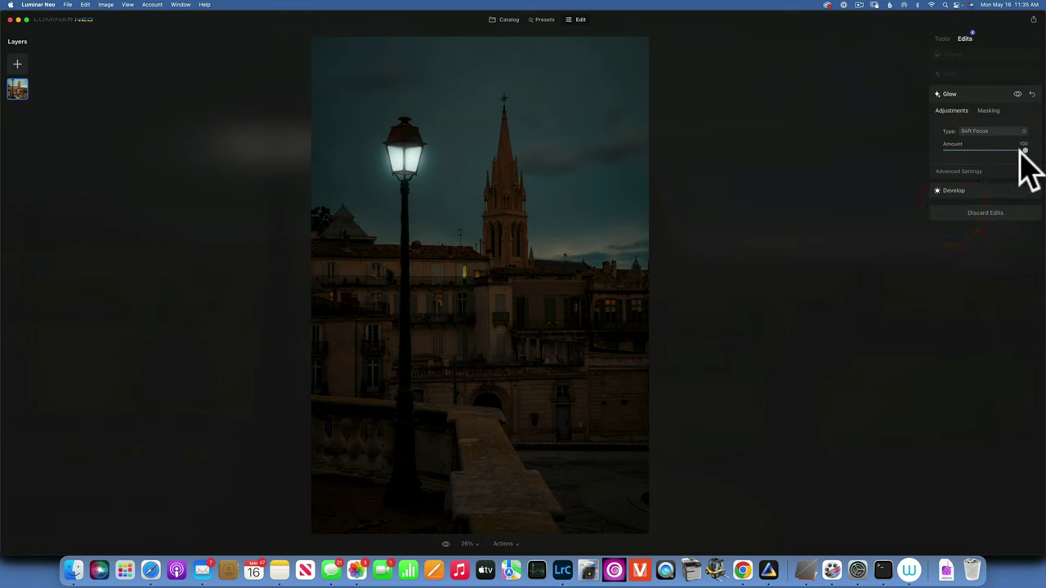
{"action": "left_click", "coordinate": [985, 149]}
{"action": "left_click", "coordinate": [951, 91]}
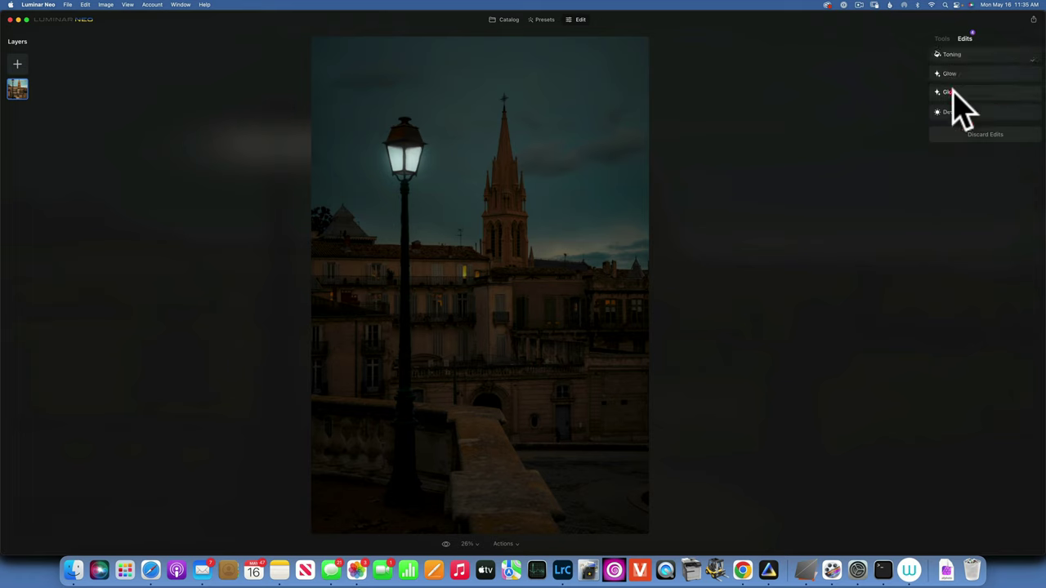
Reduce the second applied Glow's Amount to 43 and return to the Toning edit.
{"action": "left_click", "coordinate": [945, 93]}
{"action": "left_click", "coordinate": [952, 193]}
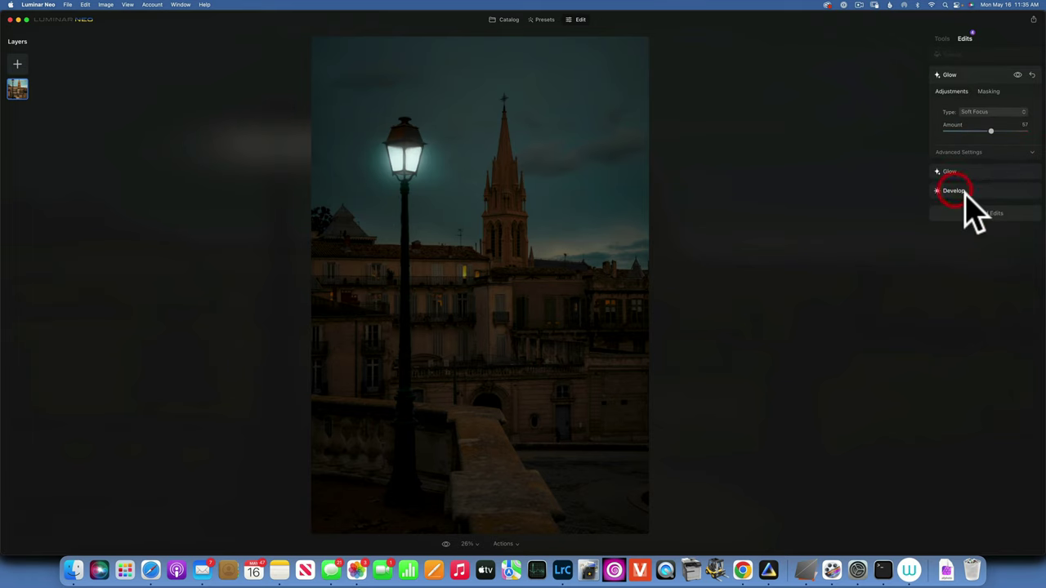
{"action": "left_click", "coordinate": [991, 130]}
{"action": "left_click", "coordinate": [979, 128]}
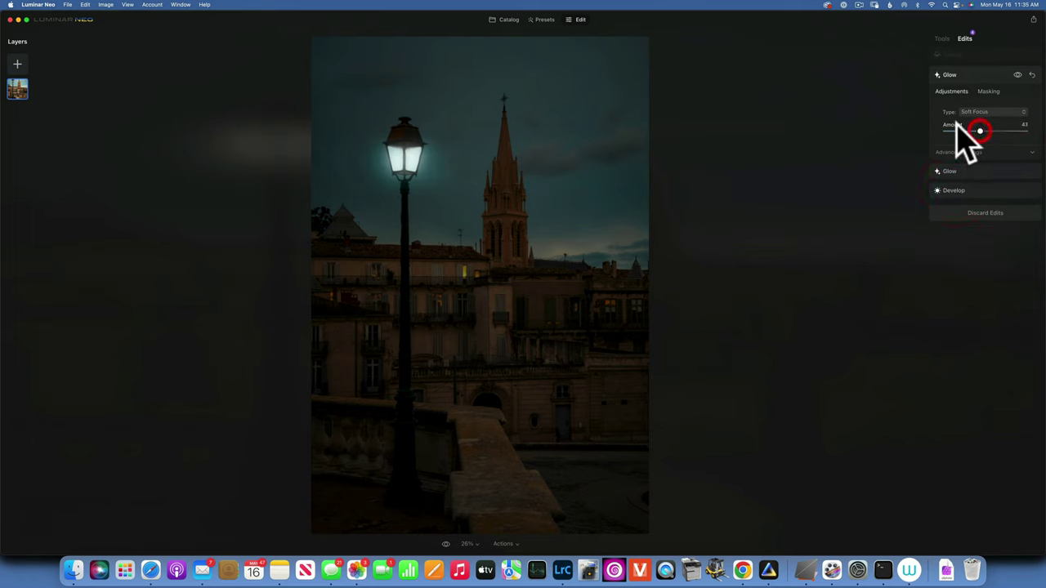
{"action": "left_click", "coordinate": [952, 72]}
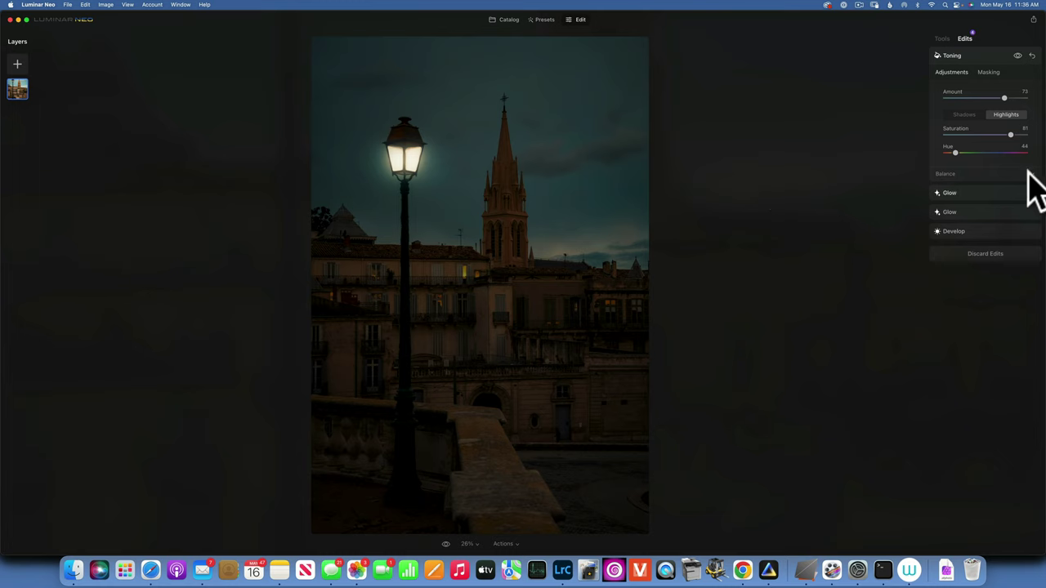
Add a new Develop adjustment to the street lamp photo and raise its Exposure to 1.50.
{"action": "left_click", "coordinate": [942, 38]}
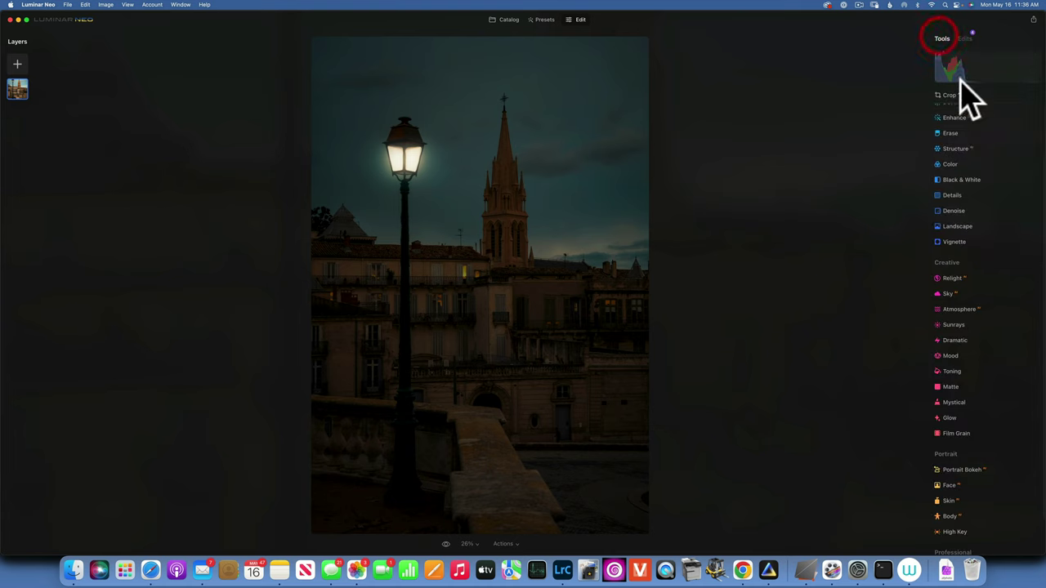
{"action": "left_click", "coordinate": [954, 128]}
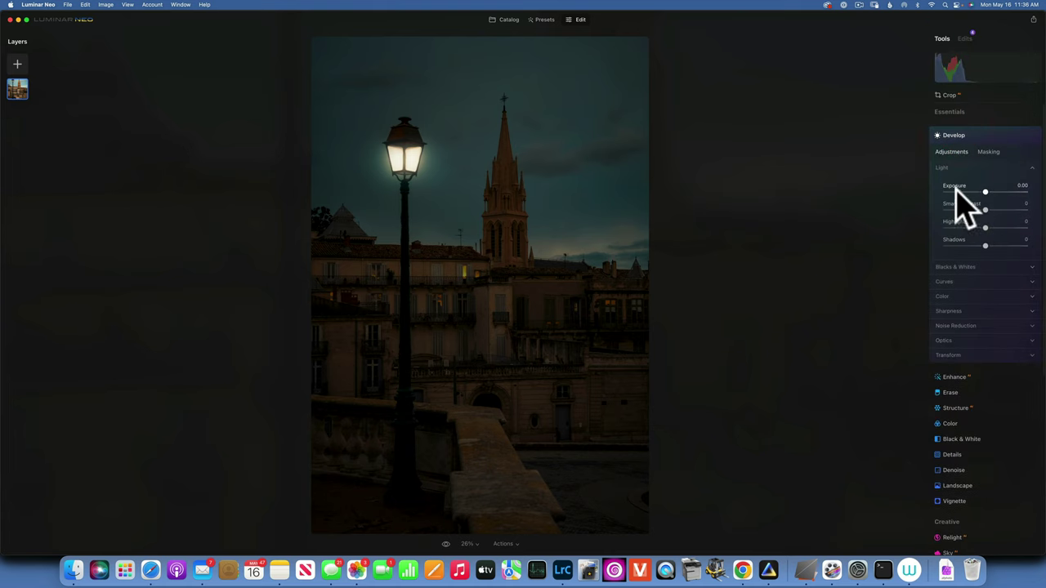
{"action": "left_click_drag", "start_coordinate": [958, 190], "coordinate": [998, 190]}
{"action": "left_click", "coordinate": [999, 191]}
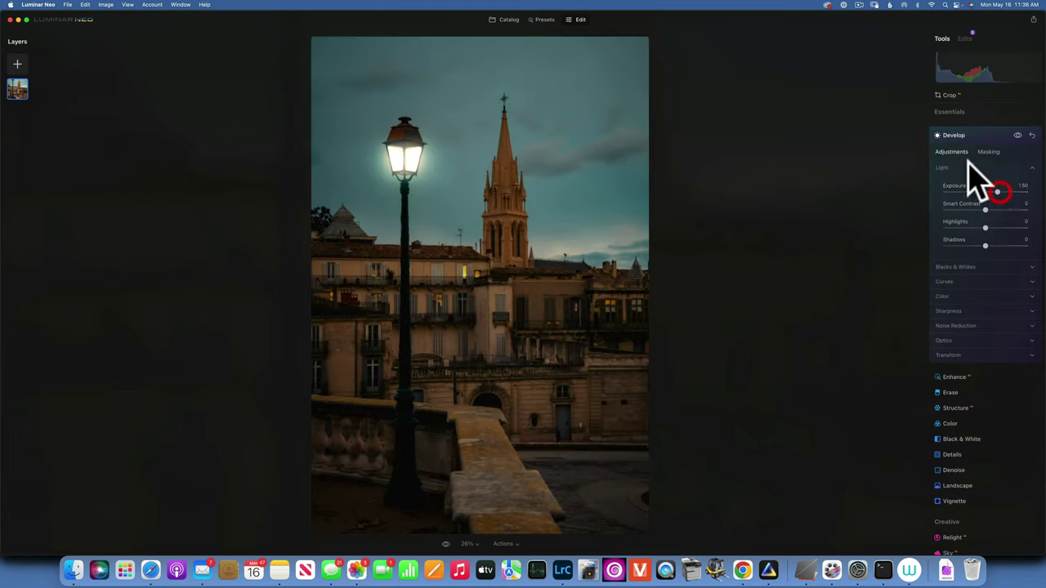
Paint the Develop brush mask along the balustrade's top edge and down the stone wall with a brush size of 52.
{"action": "left_click", "coordinate": [988, 151]}
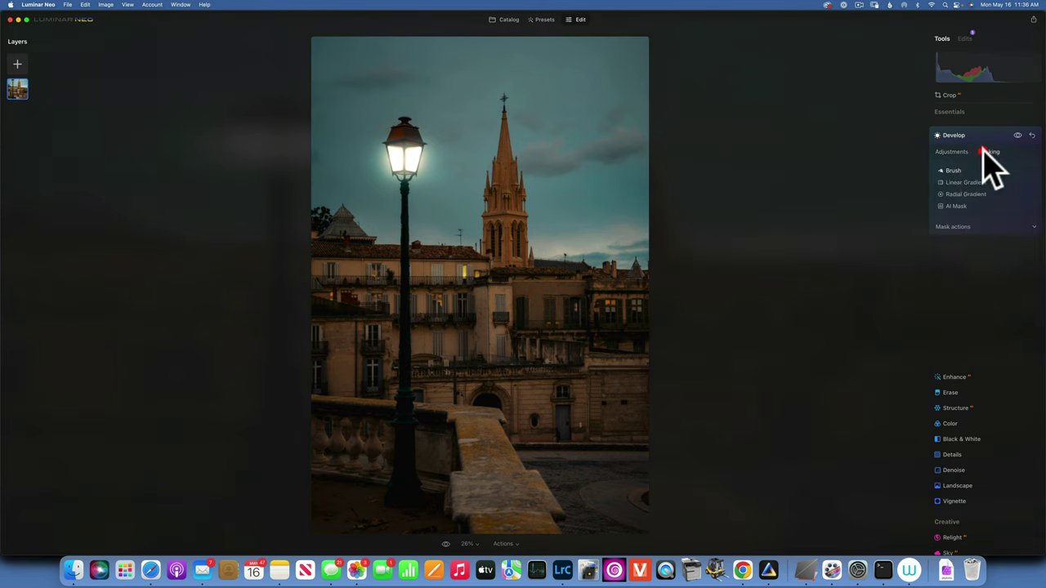
{"action": "left_click", "coordinate": [954, 172]}
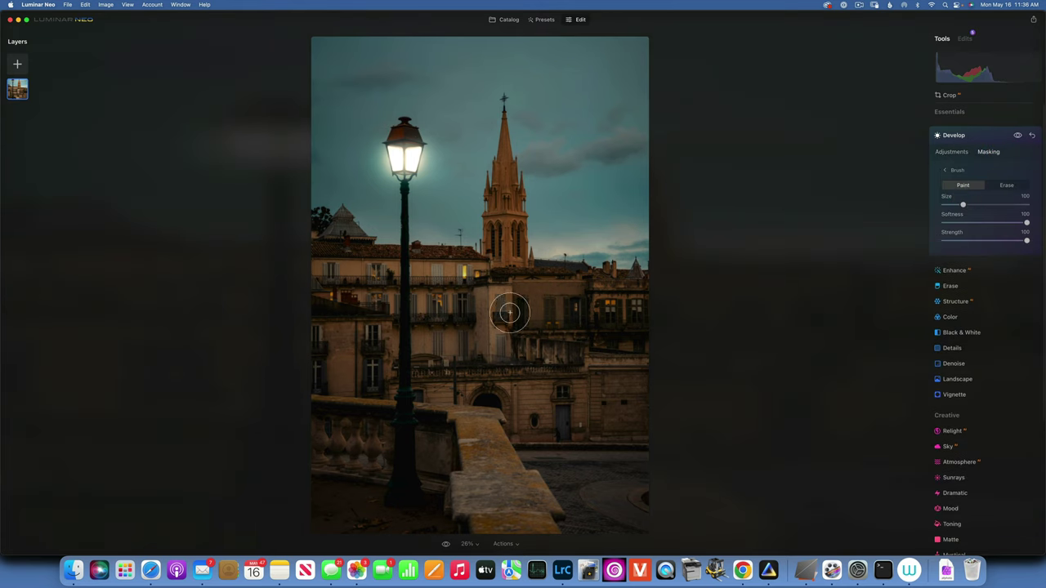
{"action": "key", "text": "bracketleft"}
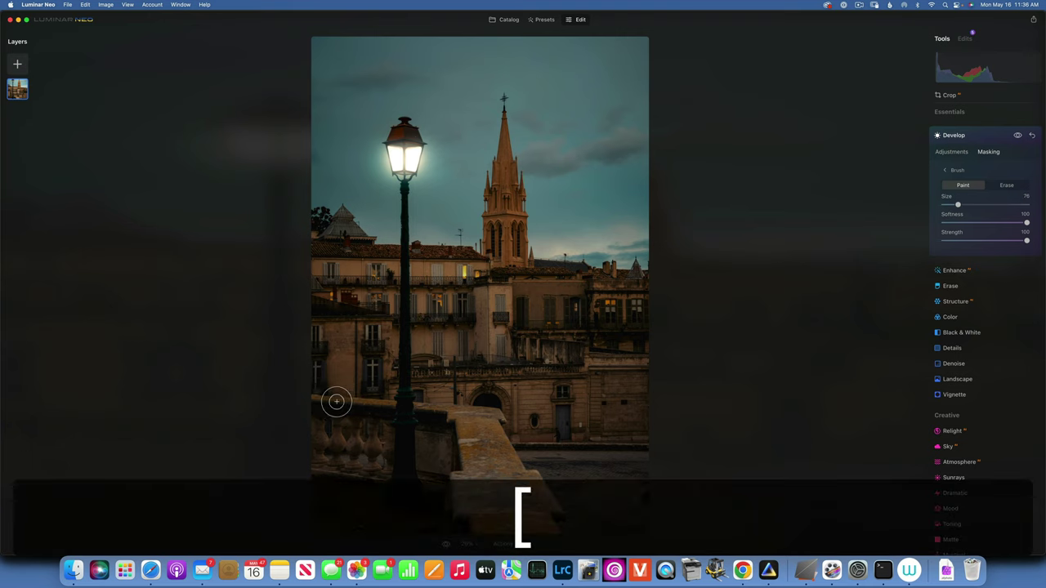
{"action": "mouse_move", "coordinate": [320, 400]}
{"action": "left_mouse_down"}
{"action": "mouse_move", "coordinate": [463, 421]}
{"action": "mouse_move", "coordinate": [464, 512]}
{"action": "mouse_move", "coordinate": [477, 535]}
{"action": "mouse_move", "coordinate": [471, 458]}
{"action": "left_mouse_up"}
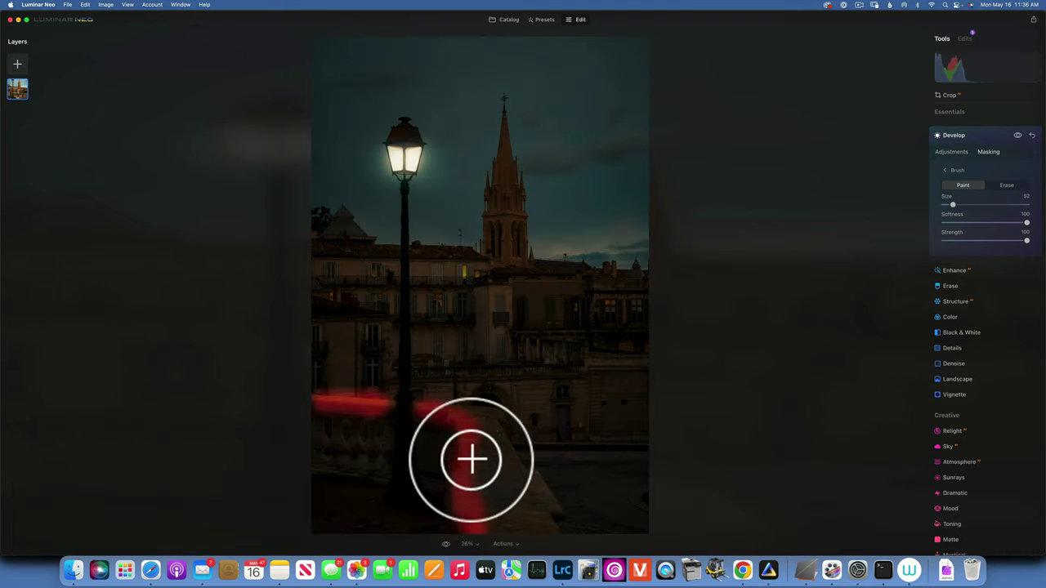
Paint more of the wall top with brush size 105 and strength 60, and erase mask spill around the balustrade and wall.
{"action": "left_click_drag", "start_coordinate": [958, 200], "coordinate": [963, 205]}
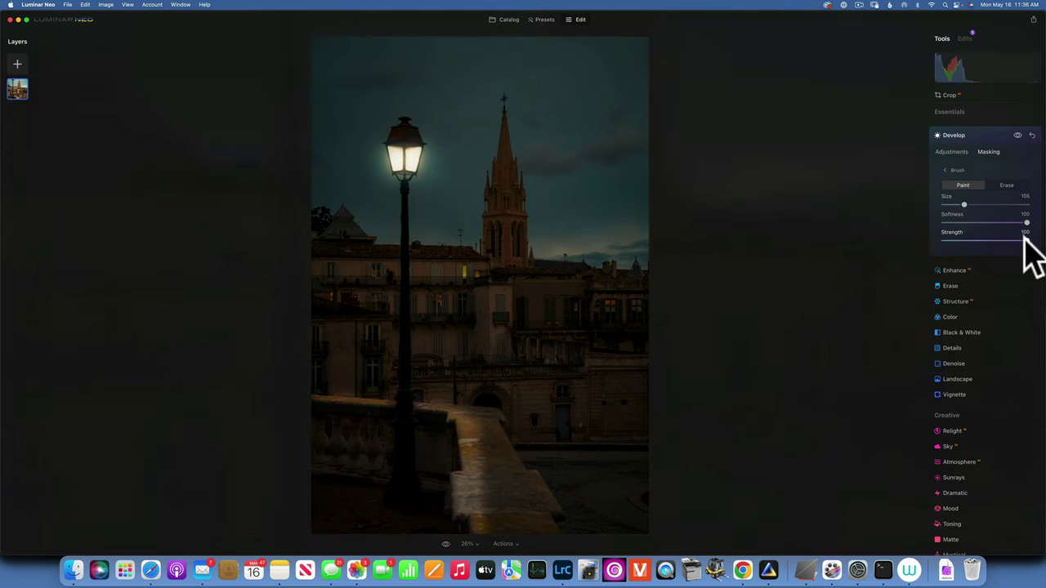
{"action": "left_click_drag", "start_coordinate": [1027, 240], "coordinate": [994, 241]}
{"action": "mouse_move", "coordinate": [456, 420]}
{"action": "left_mouse_down"}
{"action": "mouse_move", "coordinate": [474, 449]}
{"action": "mouse_move", "coordinate": [490, 561]}
{"action": "mouse_move", "coordinate": [491, 467]}
{"action": "left_mouse_up"}
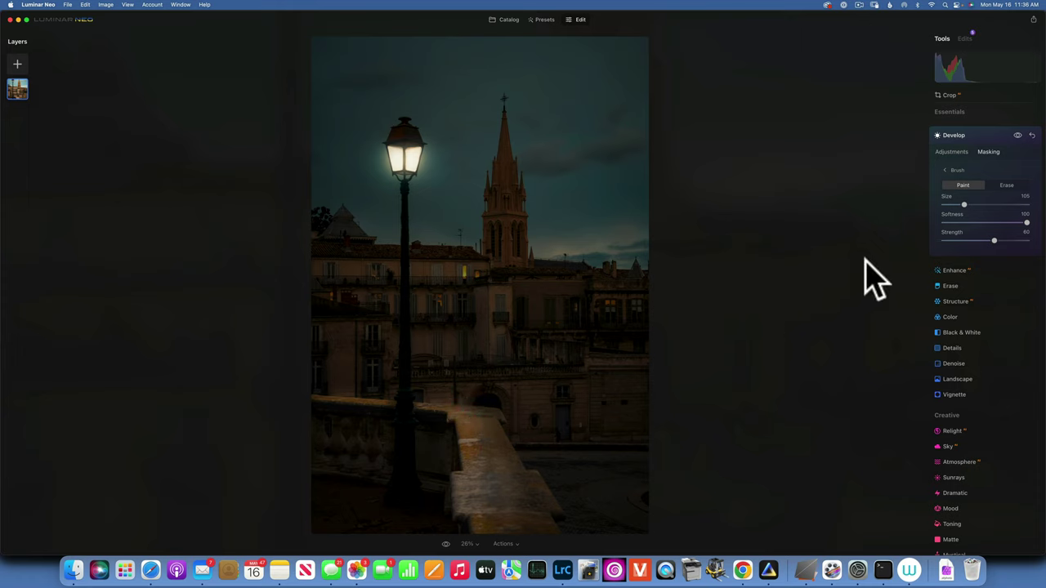
{"action": "left_click", "coordinate": [1007, 185]}
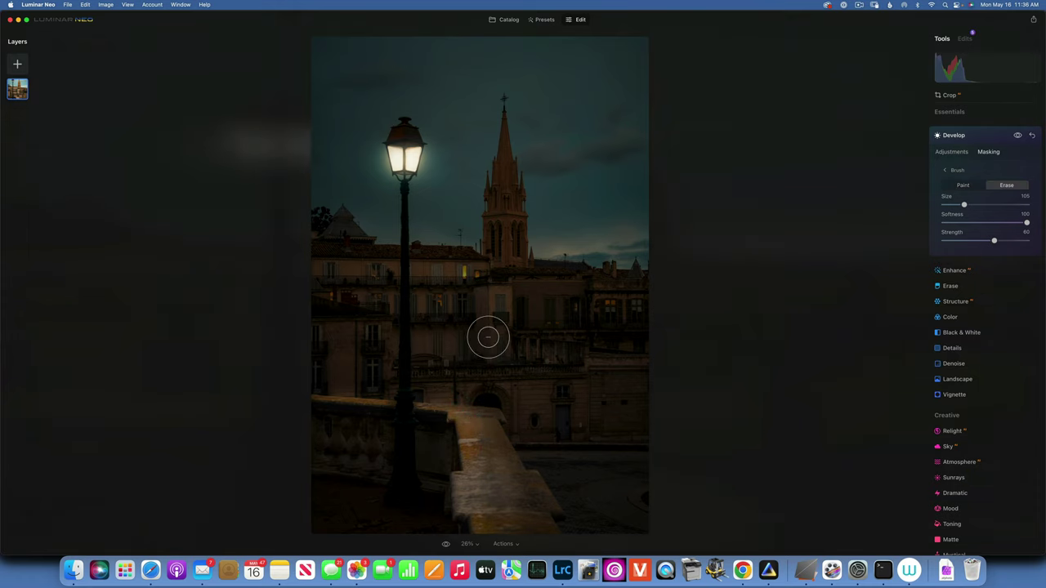
{"action": "mouse_move", "coordinate": [460, 392]}
{"action": "left_mouse_down"}
{"action": "mouse_move", "coordinate": [318, 380]}
{"action": "mouse_move", "coordinate": [313, 327]}
{"action": "left_mouse_up"}
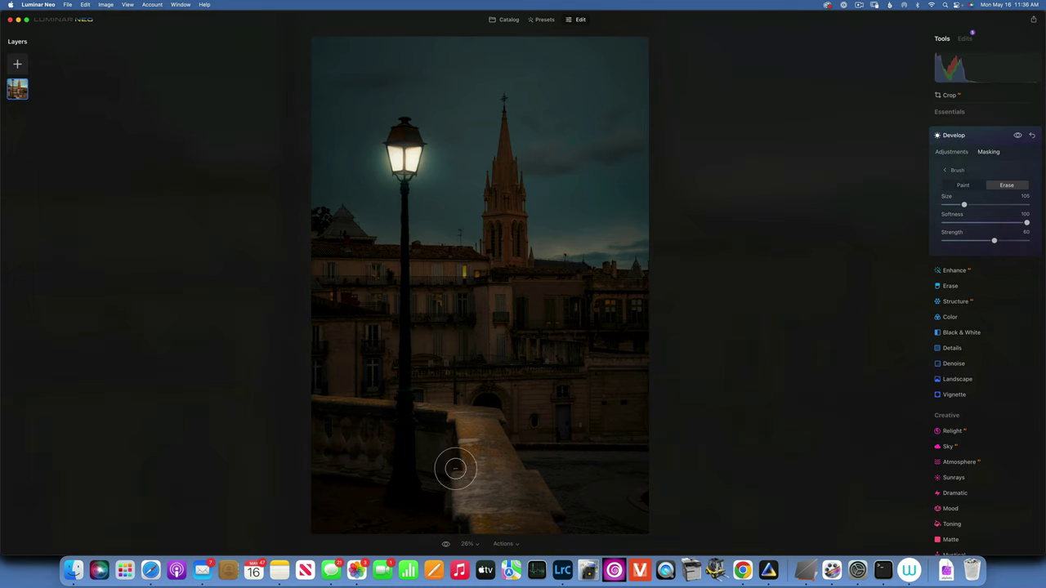
Copy the Develop brush mask and collapse the Develop adjustment.
{"action": "left_click", "coordinate": [989, 153]}
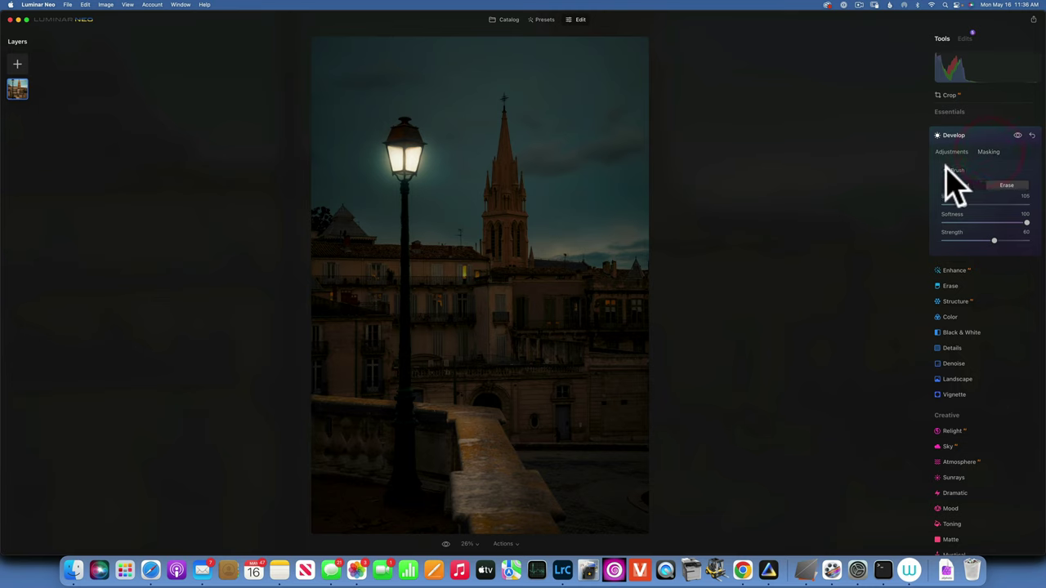
{"action": "left_click", "coordinate": [973, 227]}
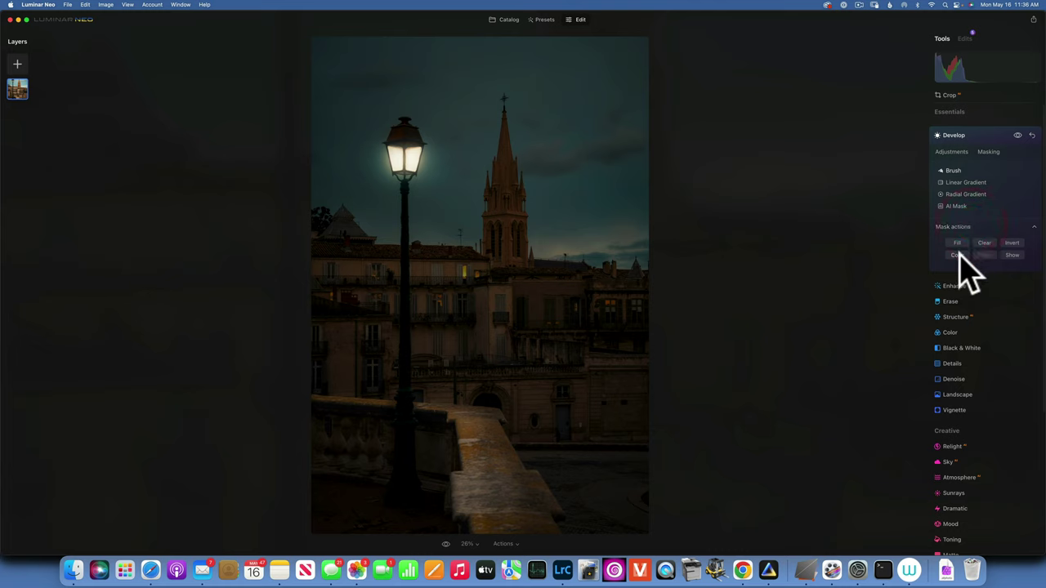
{"action": "left_click", "coordinate": [958, 255]}
{"action": "left_click", "coordinate": [955, 135]}
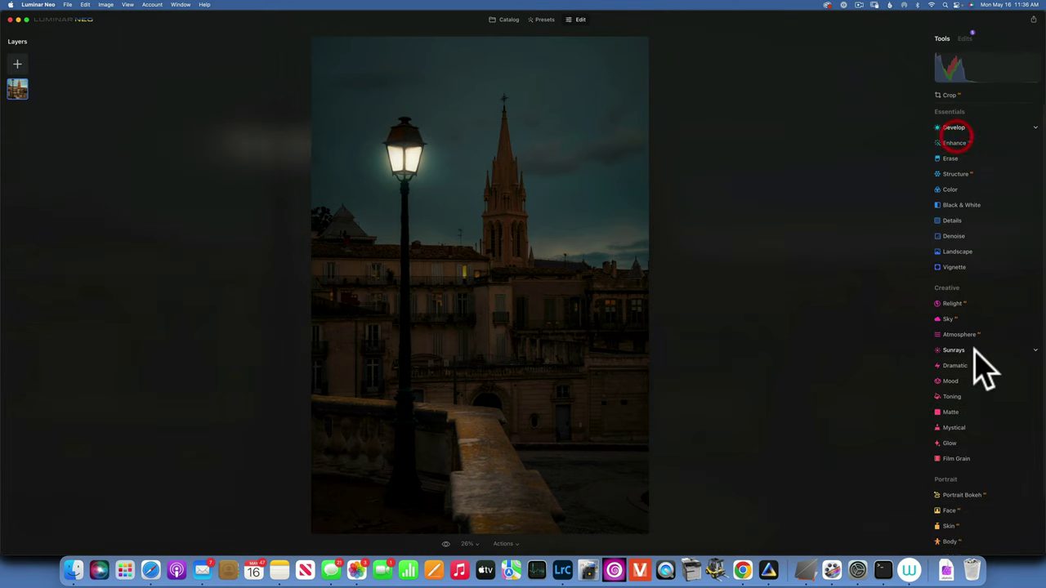
Add a Toning adjustment with Amount 100, Highlights Saturation 65 and Hue 30 for a warm tint.
{"action": "left_click", "coordinate": [953, 397]}
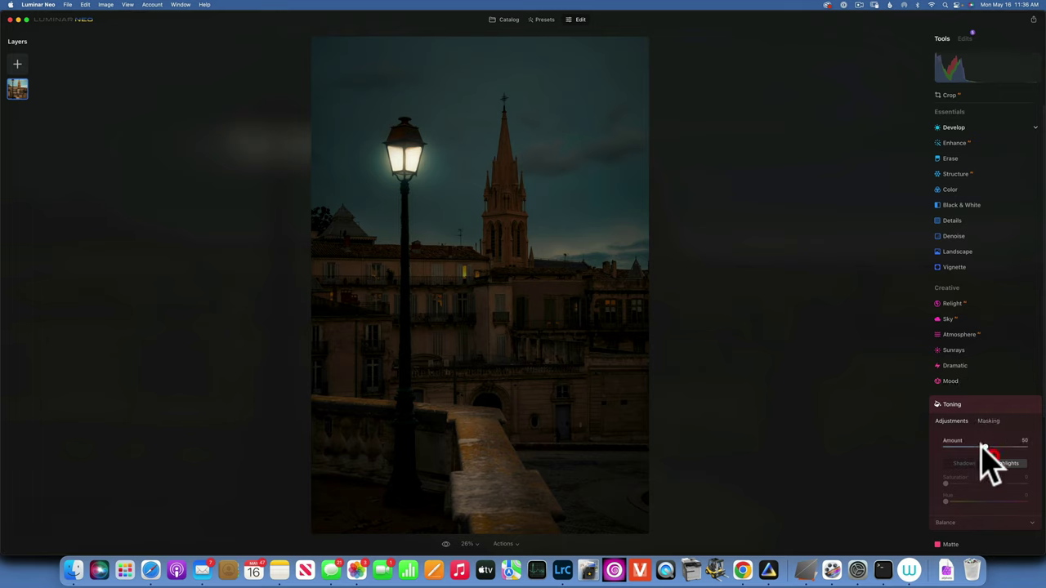
{"action": "left_click", "coordinate": [1035, 445]}
{"action": "left_click_drag", "start_coordinate": [947, 483], "coordinate": [1044, 483]}
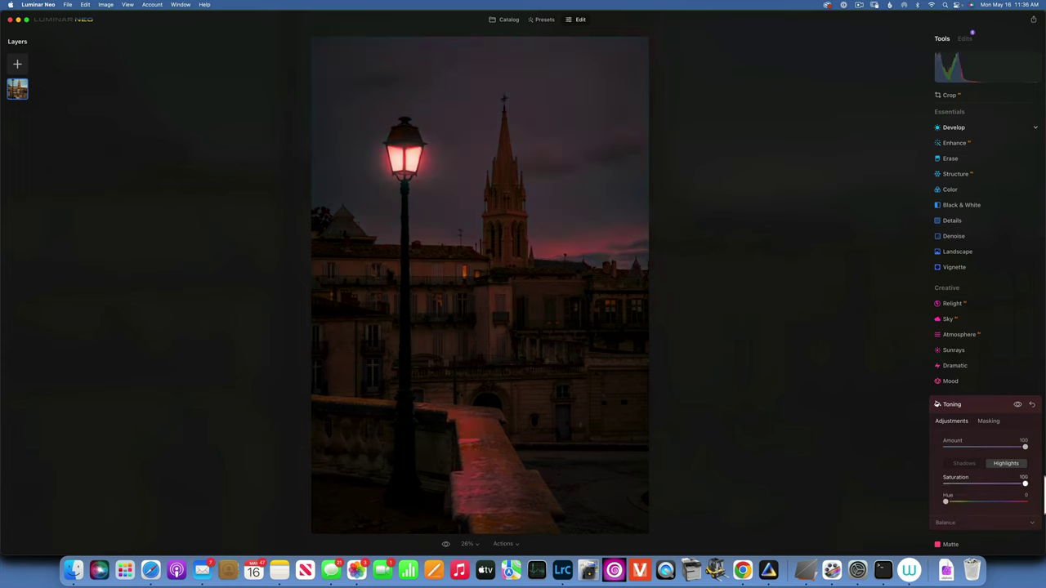
{"action": "left_click_drag", "start_coordinate": [946, 500], "coordinate": [952, 501]}
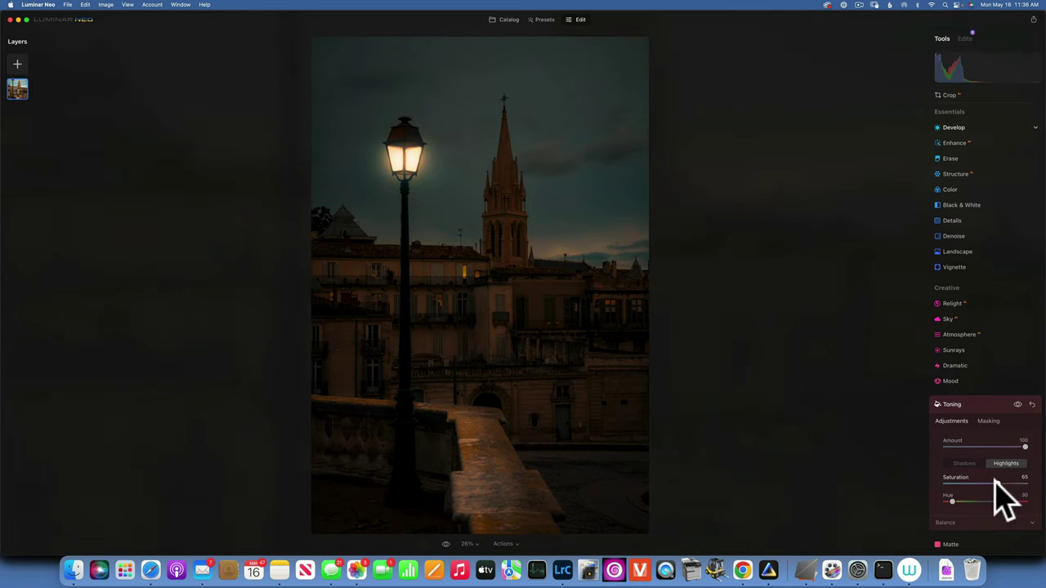
Paste the copied mask into the Toning adjustment to limit the warm tint to the balustrade and wall.
{"action": "left_click", "coordinate": [989, 421]}
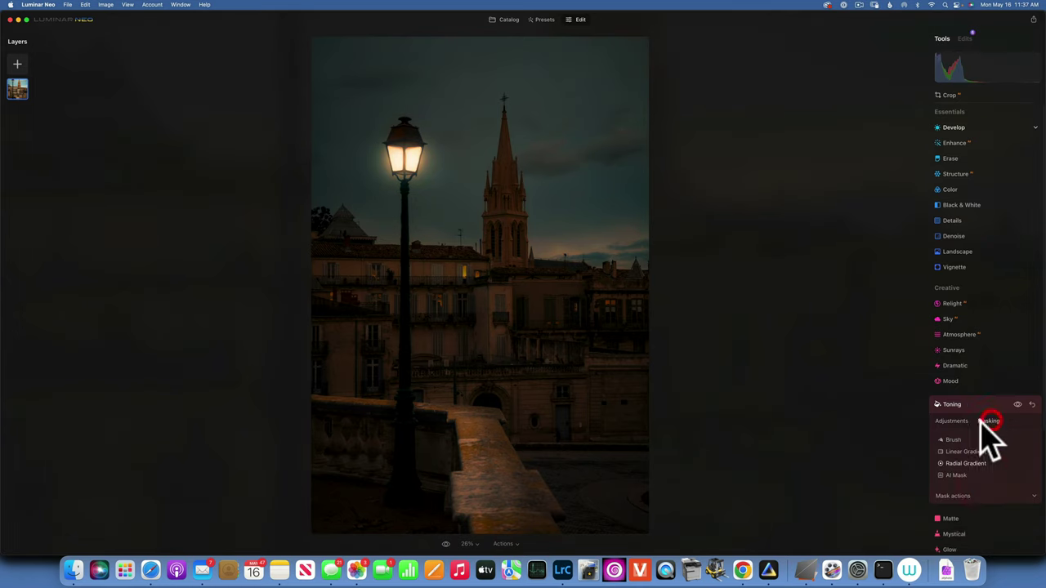
{"action": "left_click", "coordinate": [957, 496]}
{"action": "scroll", "coordinate": [969, 503], "scroll_direction": "down", "scroll_amount": 2}
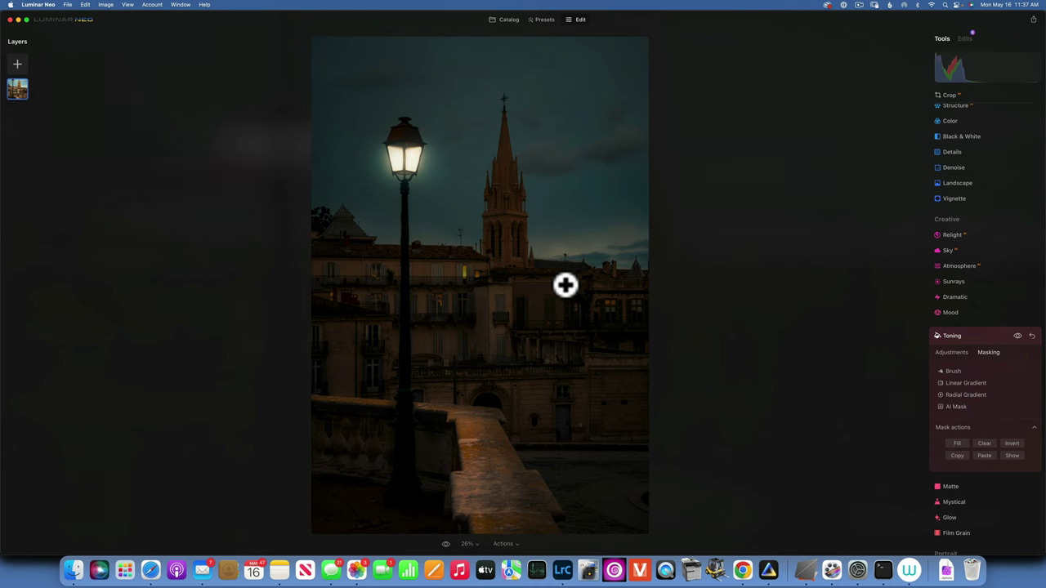
Compare the finished street lamp edit with the original photo using the before/after preview.
{"action": "left_click", "coordinate": [446, 543]}
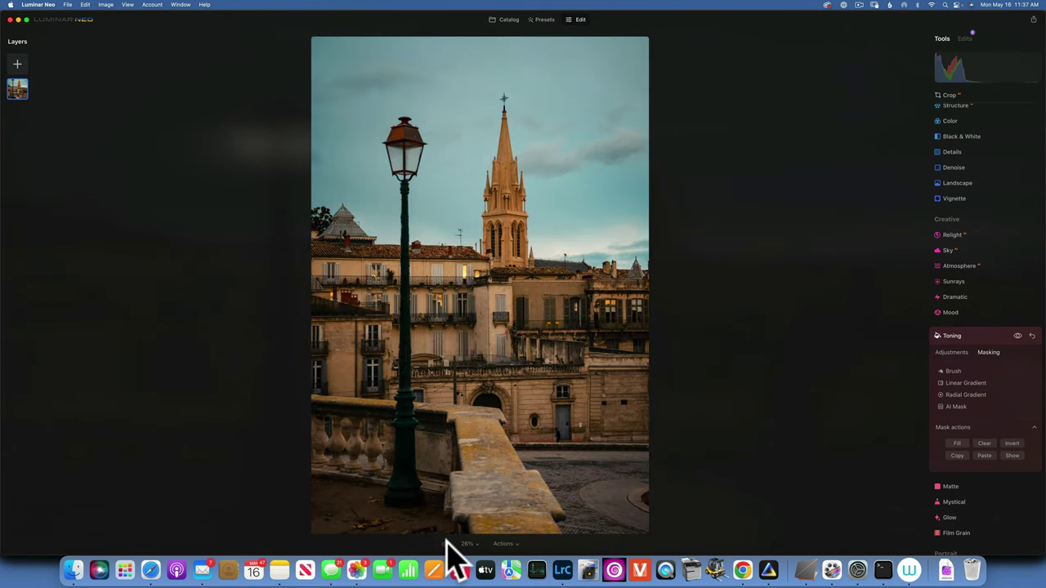
{"action": "left_click", "coordinate": [446, 543]}
{"action": "left_click", "coordinate": [446, 543]}
{"action": "left_click", "coordinate": [447, 543]}
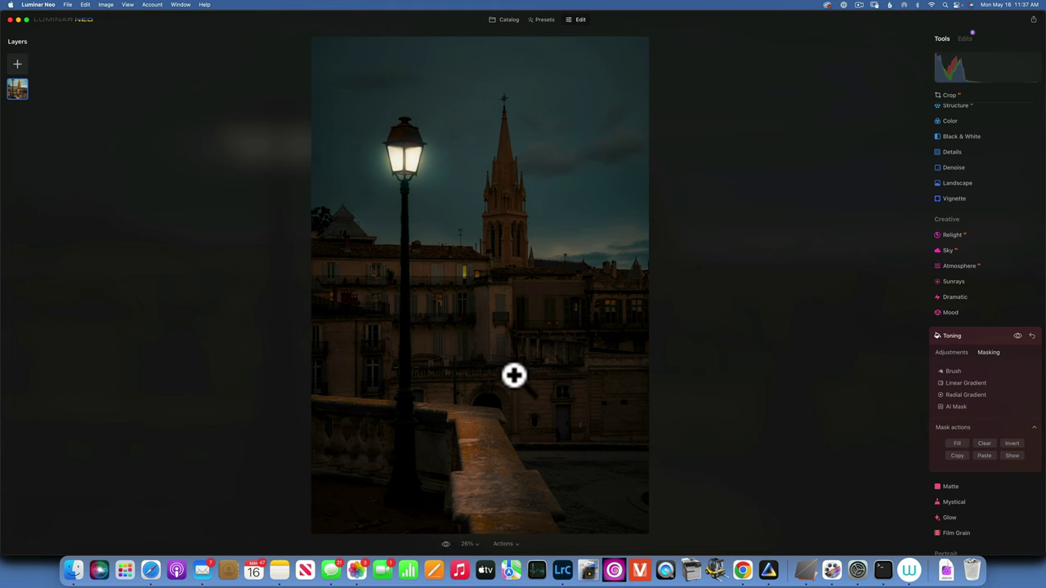
Open the grey BMW photo from the Single Image Edits catalog for editing.
{"action": "left_click", "coordinate": [508, 20]}
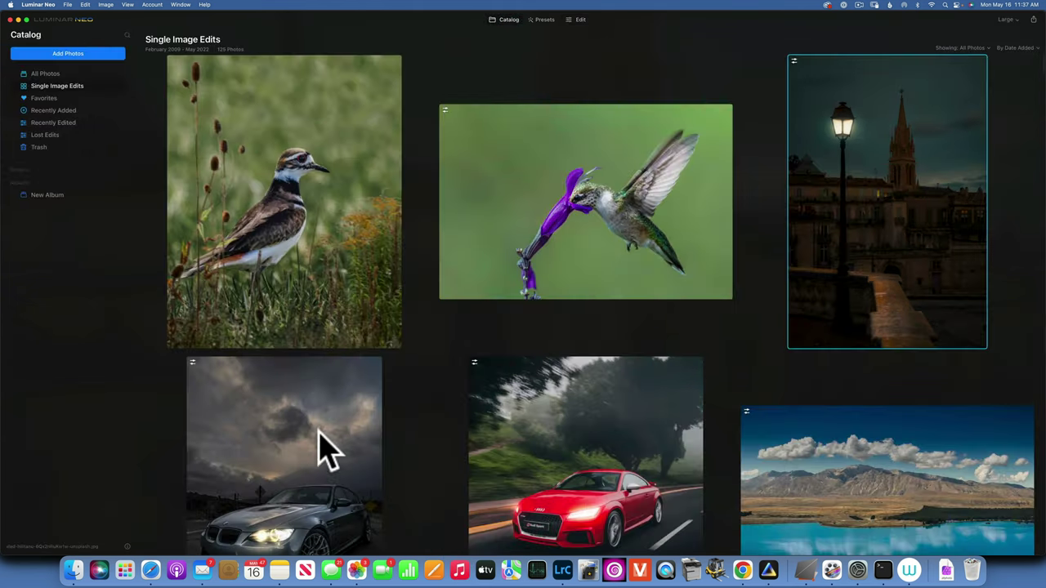
{"action": "left_click", "coordinate": [318, 434]}
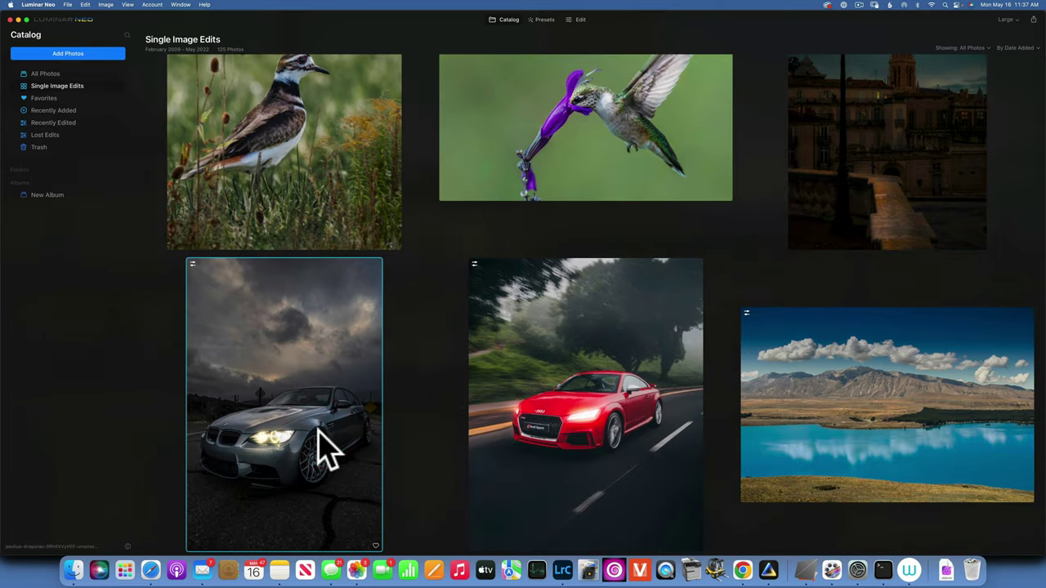
{"action": "double_click", "coordinate": [313, 442]}
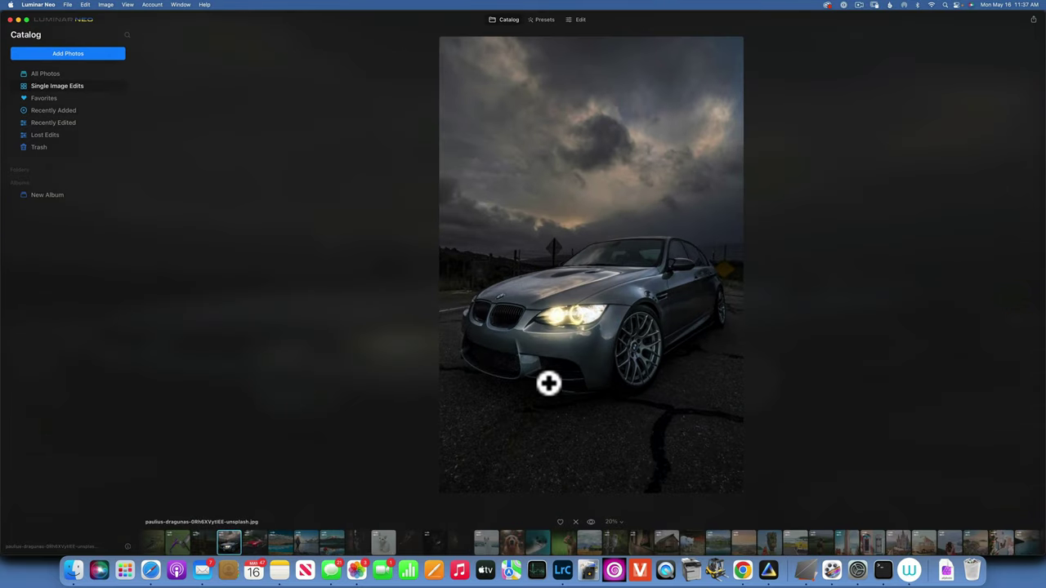
{"action": "left_click", "coordinate": [578, 20]}
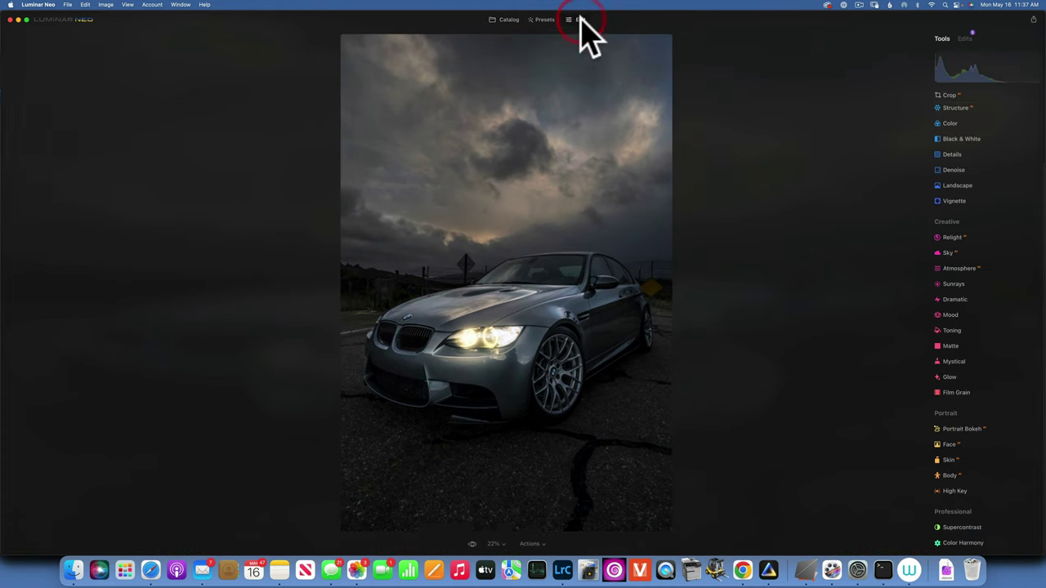
Preview the car photo without its edits and revert it to the original.
{"action": "left_click", "coordinate": [445, 544]}
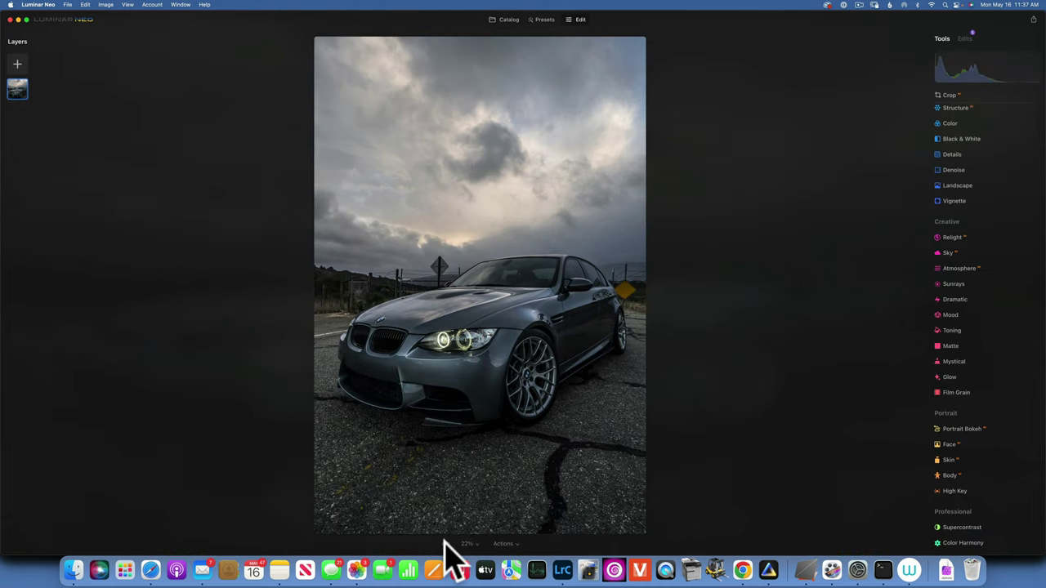
{"action": "left_click", "coordinate": [508, 544]}
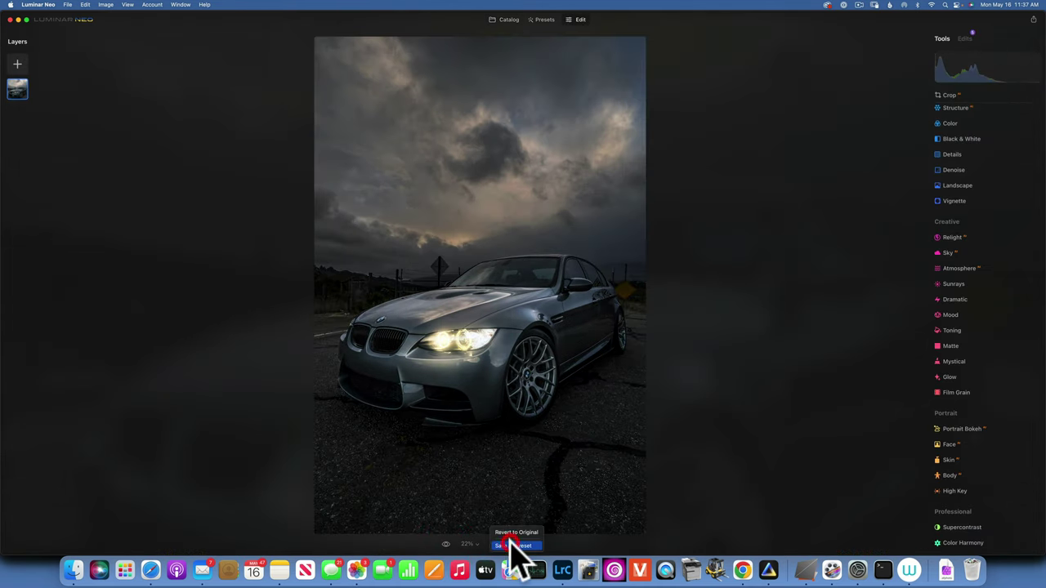
{"action": "left_click", "coordinate": [521, 529]}
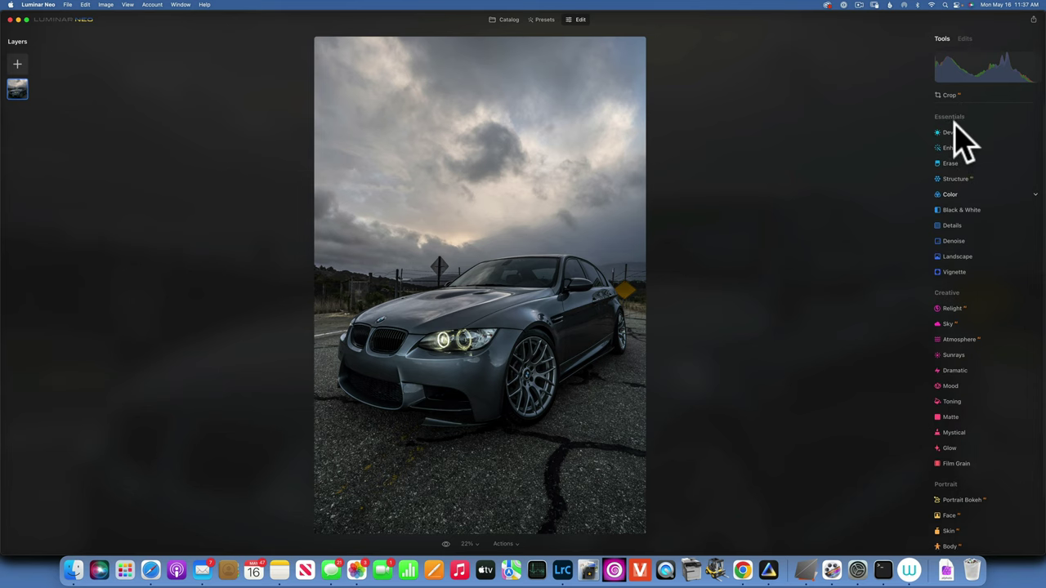
Darken the whole car photo by lowering the Develop Exposure.
{"action": "left_click", "coordinate": [954, 125]}
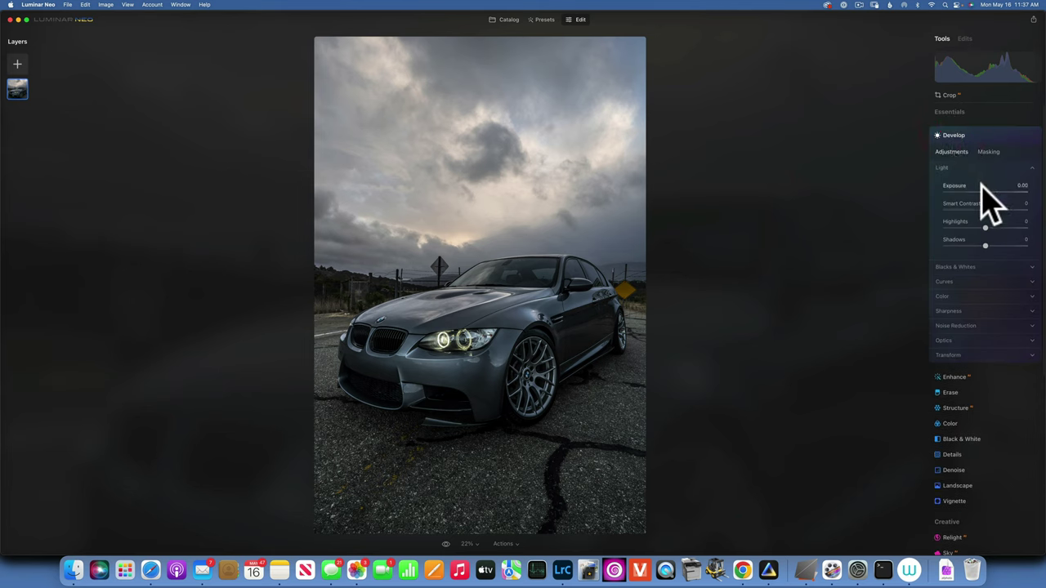
{"action": "left_click_drag", "start_coordinate": [984, 190], "coordinate": [967, 188]}
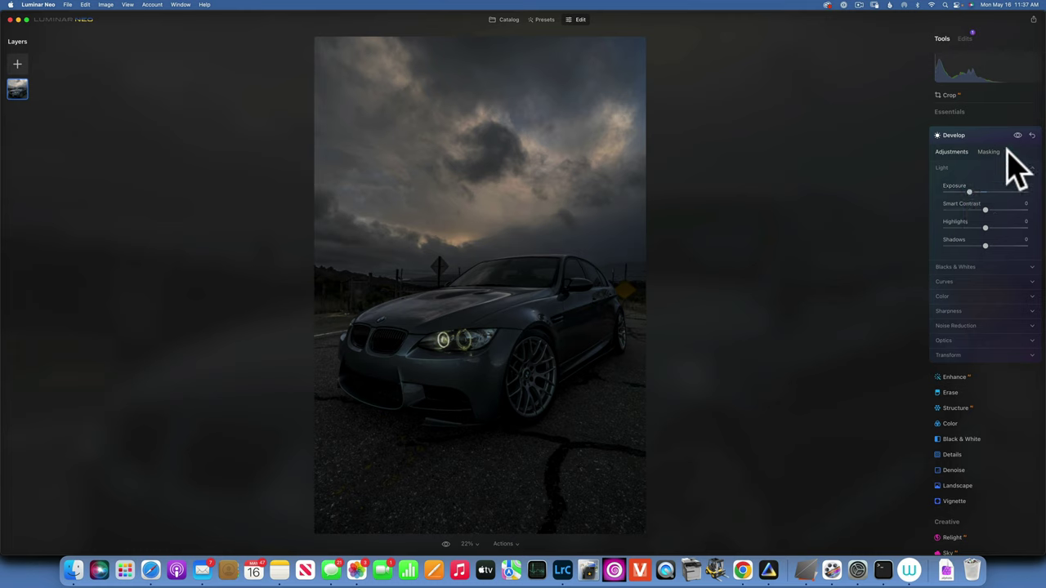
Mask the Develop darkening with the Transport AI mask and invert it so the car is excluded.
{"action": "left_click", "coordinate": [992, 156]}
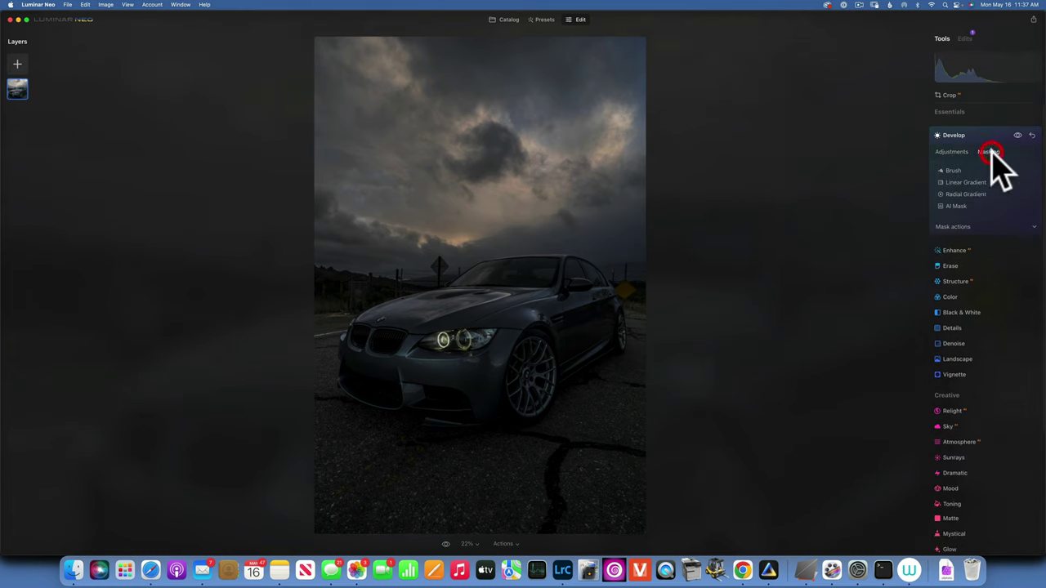
{"action": "left_click", "coordinate": [955, 206]}
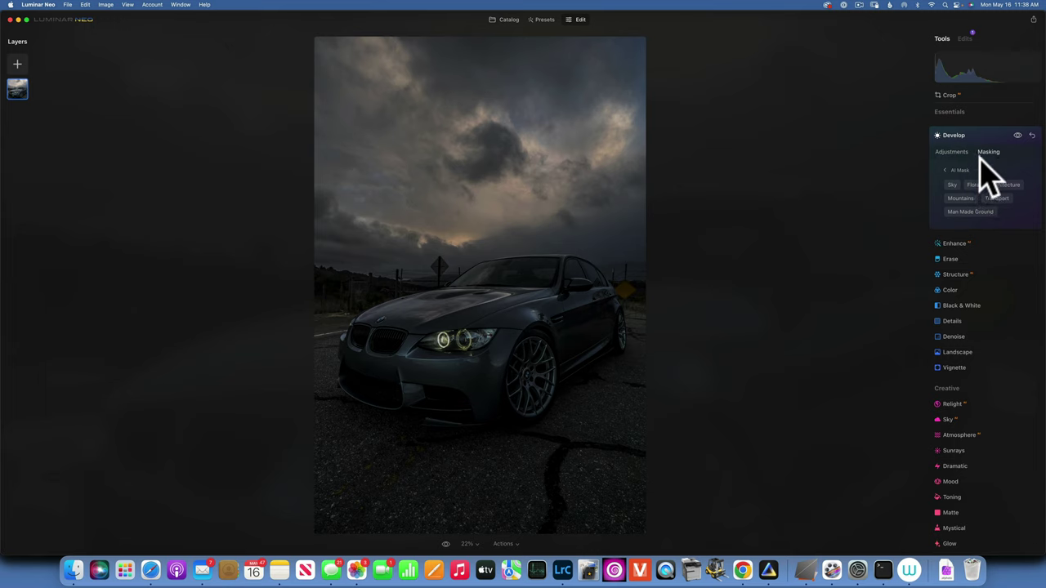
{"action": "left_click", "coordinate": [997, 199]}
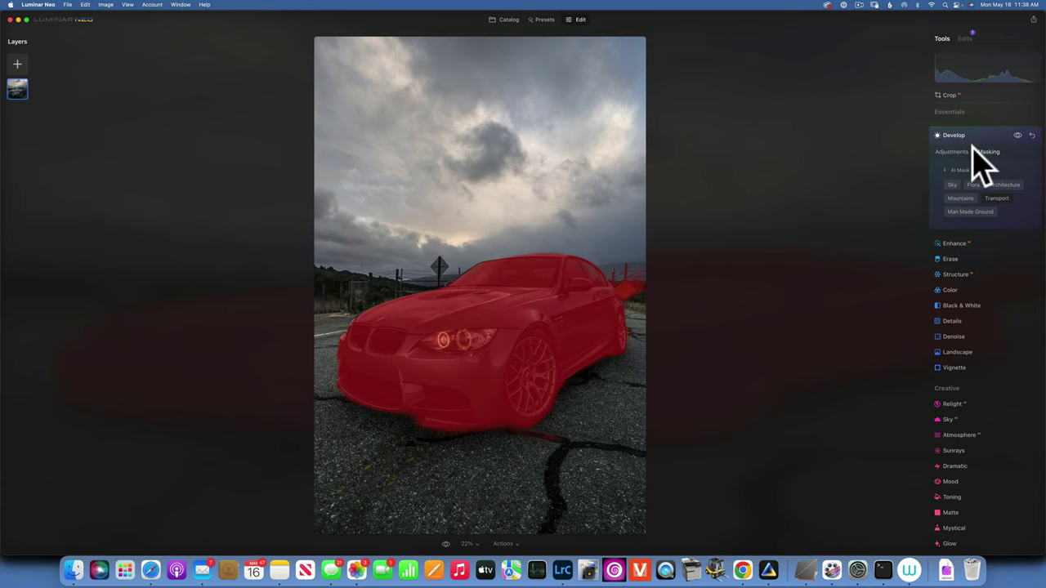
{"action": "left_click", "coordinate": [945, 169]}
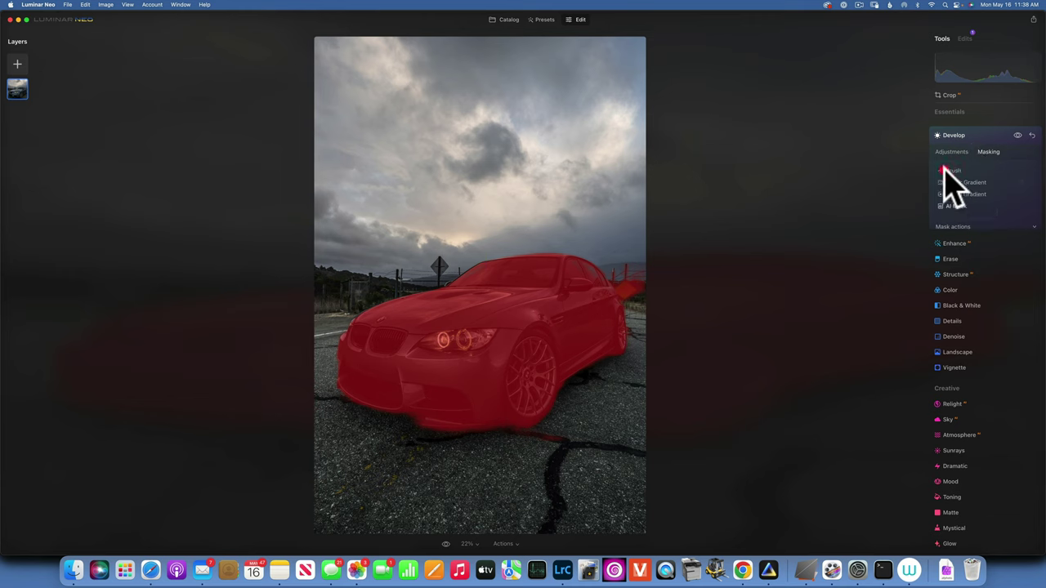
{"action": "left_click", "coordinate": [999, 222]}
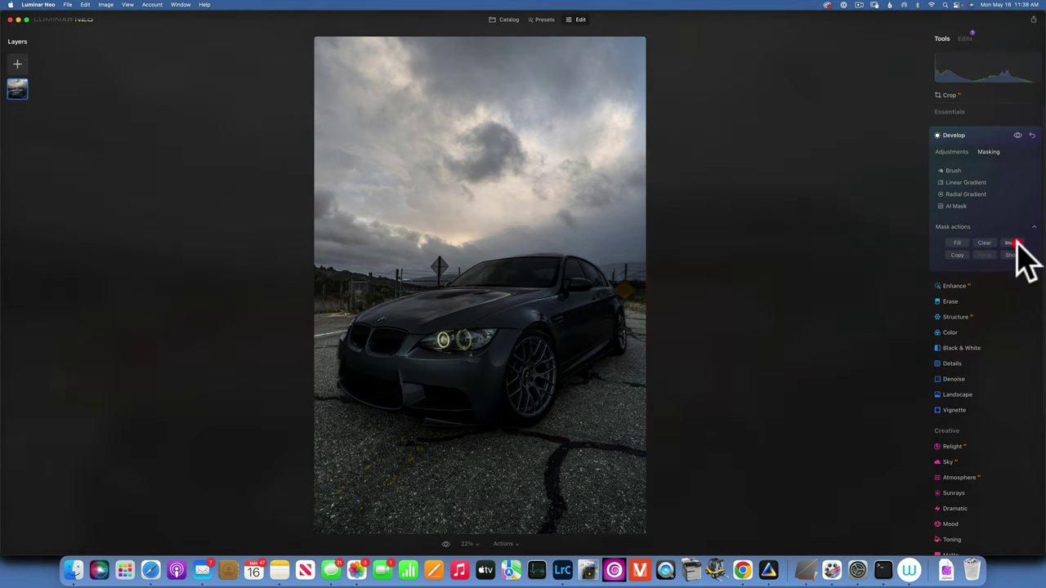
{"action": "left_click", "coordinate": [1013, 243]}
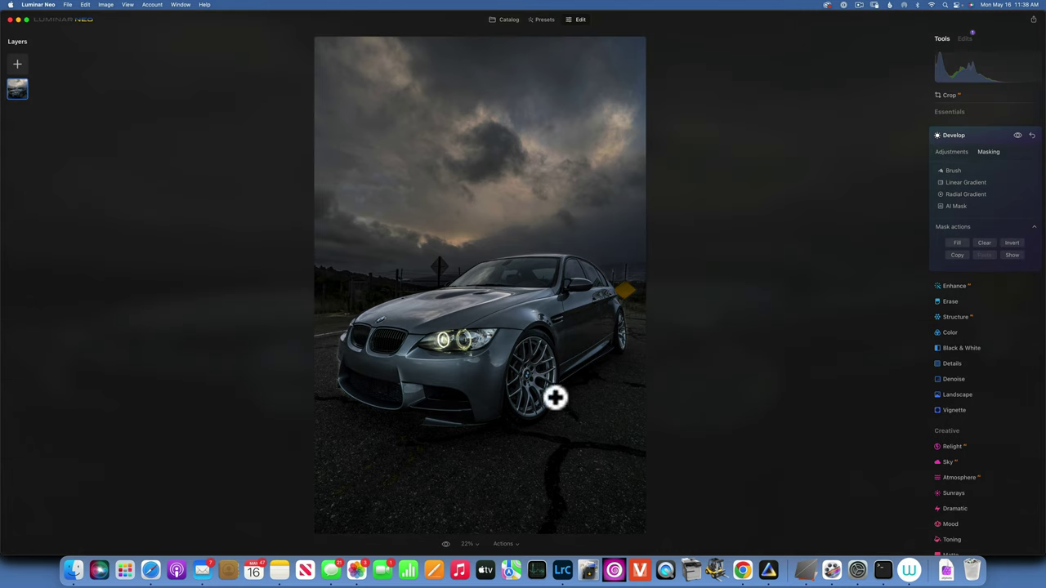
Paint the yellow road sign behind the car into the Develop mask so it is darkened as well.
{"action": "left_click", "coordinate": [951, 170]}
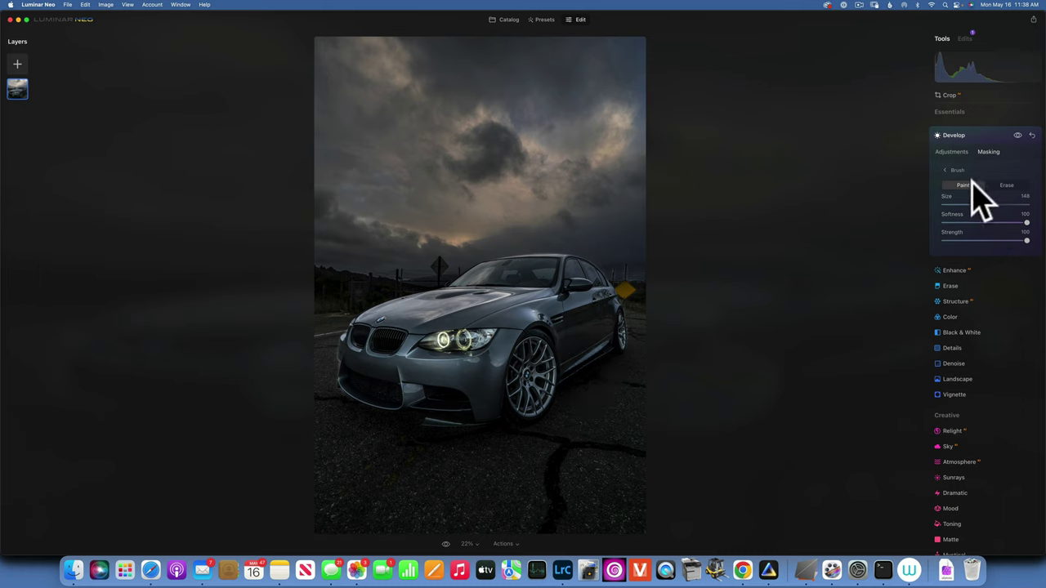
{"action": "mouse_move", "coordinate": [602, 388]}
{"action": "left_mouse_down"}
{"action": "mouse_move", "coordinate": [507, 441]}
{"action": "mouse_move", "coordinate": [440, 453]}
{"action": "mouse_move", "coordinate": [333, 419]}
{"action": "mouse_move", "coordinate": [312, 336]}
{"action": "mouse_move", "coordinate": [324, 302]}
{"action": "mouse_move", "coordinate": [324, 322]}
{"action": "mouse_move", "coordinate": [398, 271]}
{"action": "mouse_move", "coordinate": [511, 223]}
{"action": "mouse_move", "coordinate": [605, 240]}
{"action": "mouse_move", "coordinate": [646, 290]}
{"action": "mouse_move", "coordinate": [711, 334]}
{"action": "left_mouse_up"}
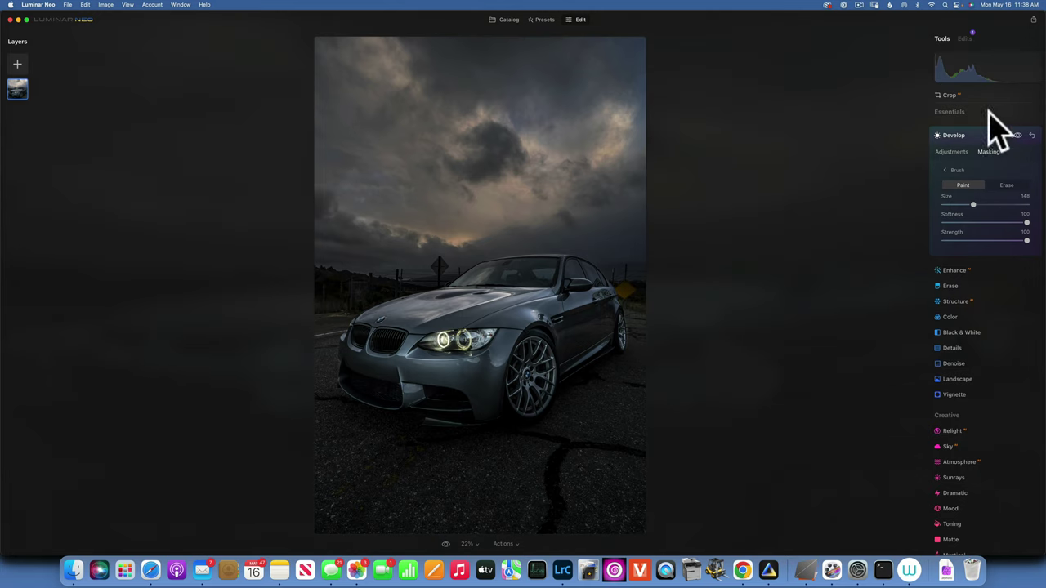
{"action": "left_click", "coordinate": [964, 134]}
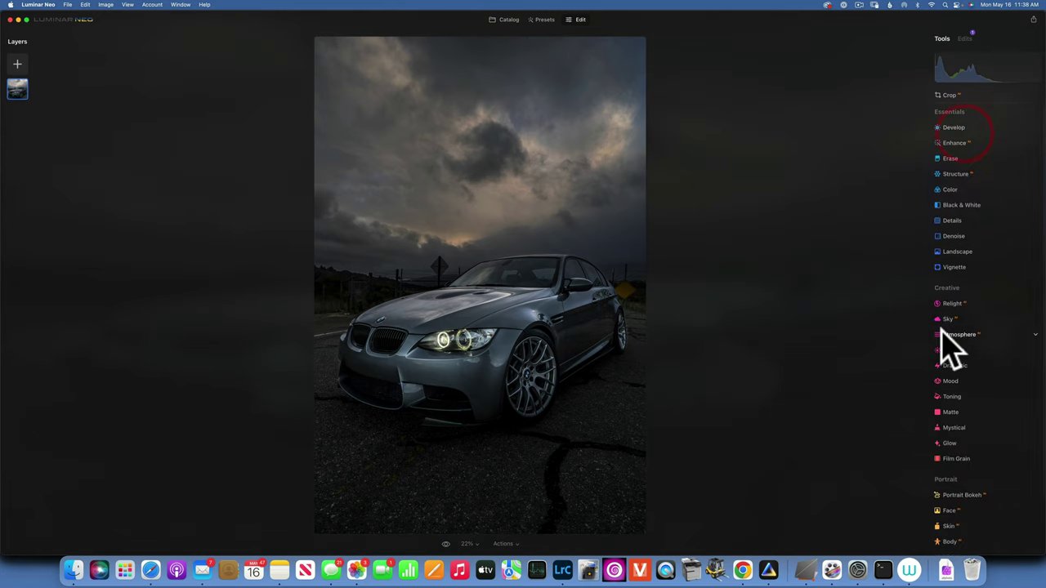
Add a Soft Focus Glow with Amount 100 and Brightness 14, masked onto the car's headlights with a size 52 brush.
{"action": "left_click", "coordinate": [950, 442]}
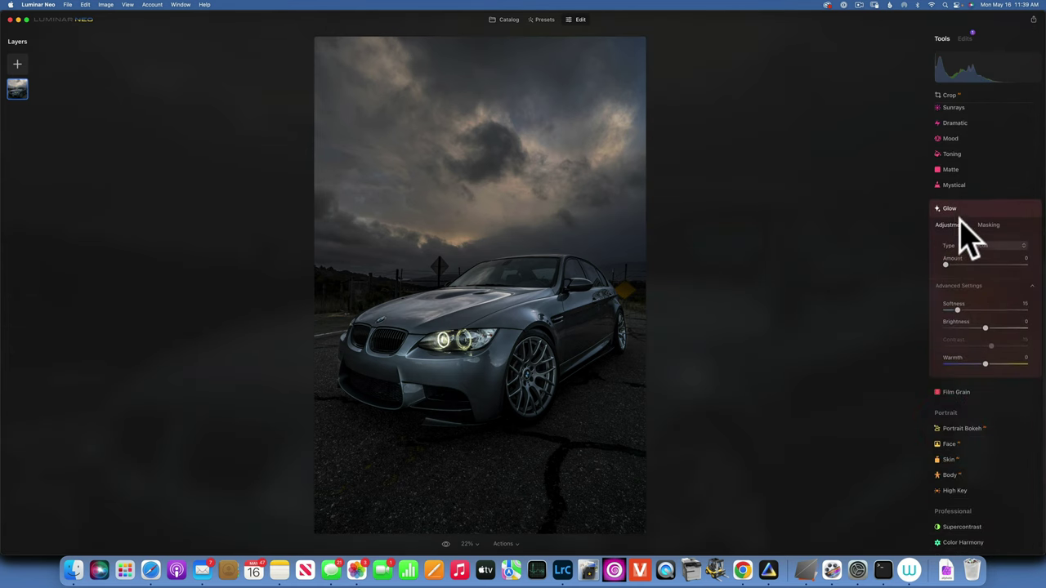
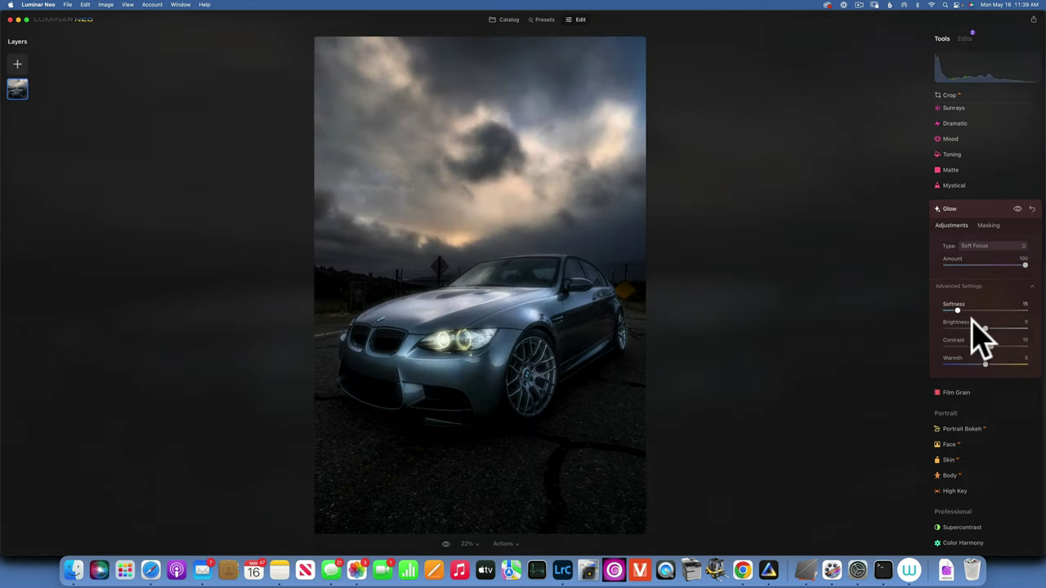
{"action": "left_click_drag", "start_coordinate": [957, 311], "coordinate": [991, 326]}
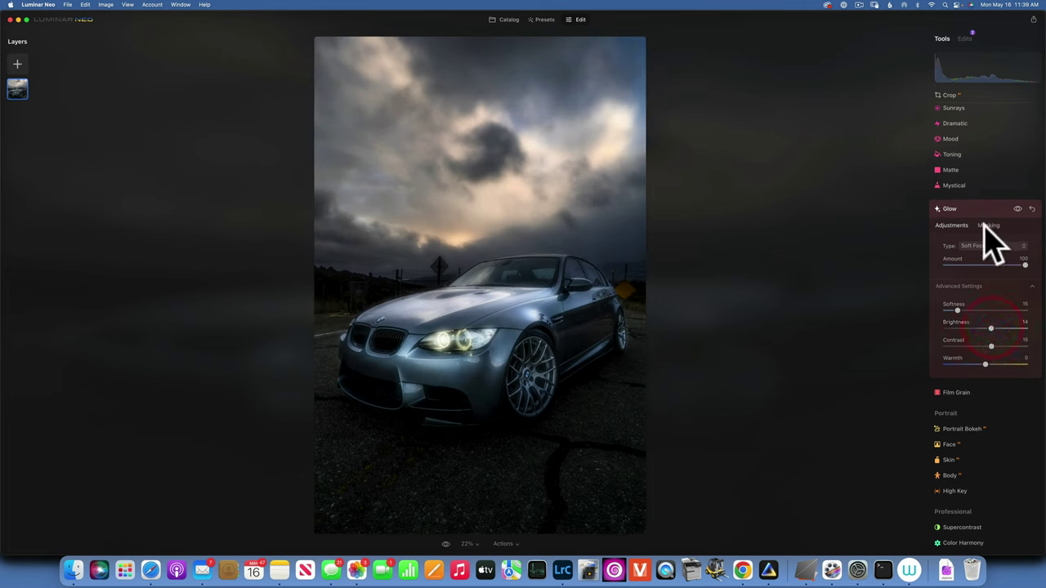
{"action": "left_click", "coordinate": [988, 225]}
{"action": "left_click", "coordinate": [961, 322]}
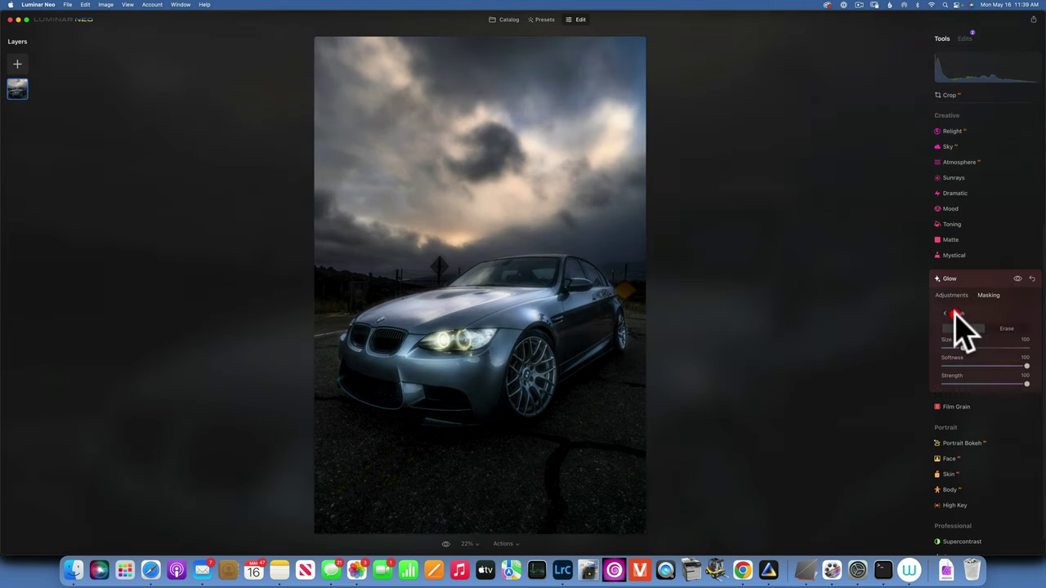
{"action": "key", "text": "bracketleft"}
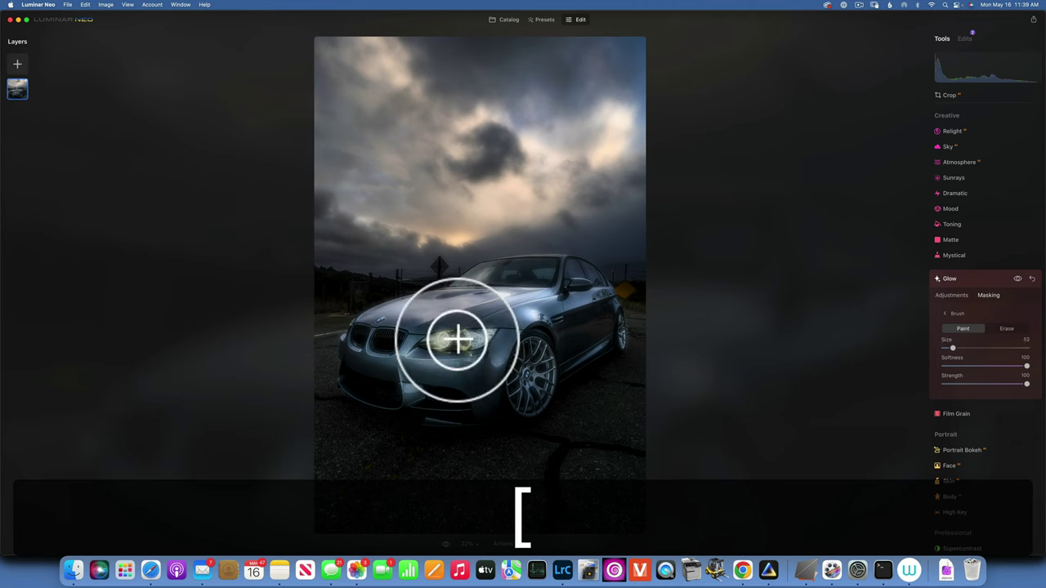
{"action": "left_click_drag", "start_coordinate": [467, 338], "coordinate": [443, 340]}
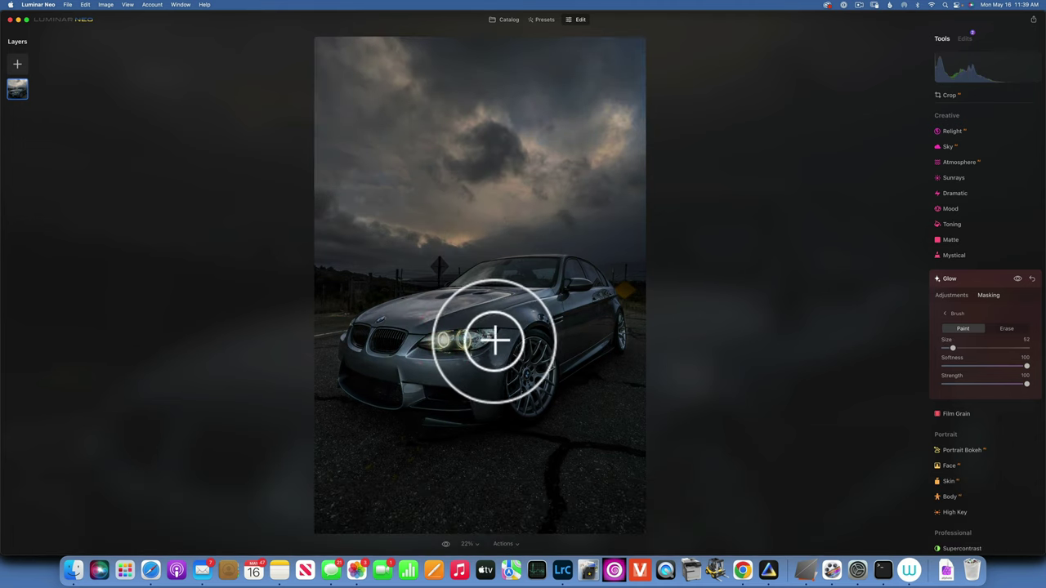
{"action": "mouse_move", "coordinate": [467, 338]}
{"action": "left_mouse_down"}
{"action": "mouse_move", "coordinate": [481, 334]}
{"action": "mouse_move", "coordinate": [434, 341]}
{"action": "left_mouse_up"}
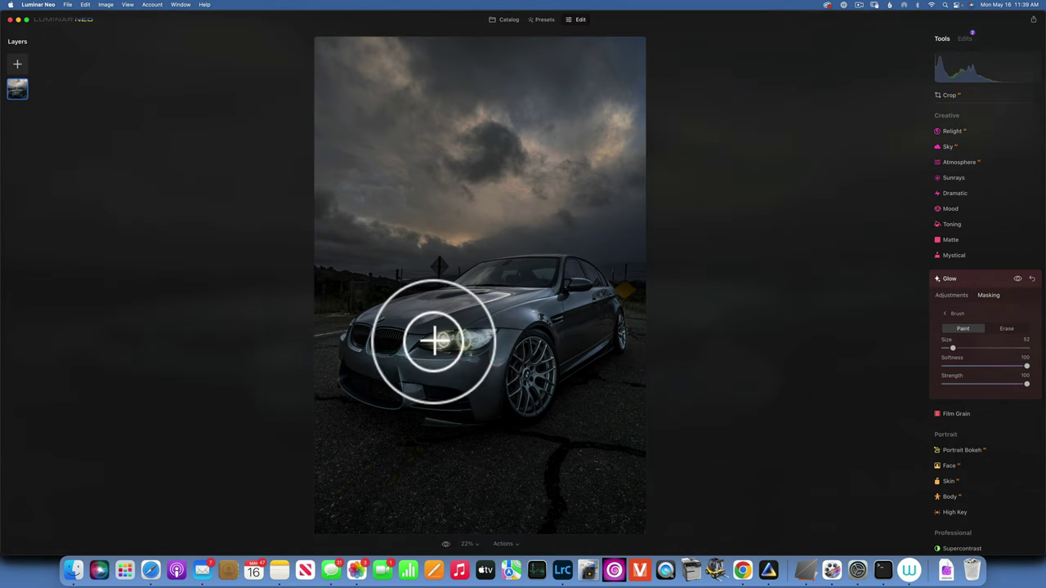
Compare the headlights with and without the Glow effect.
{"action": "left_click", "coordinate": [1017, 279]}
{"action": "left_click", "coordinate": [1018, 279]}
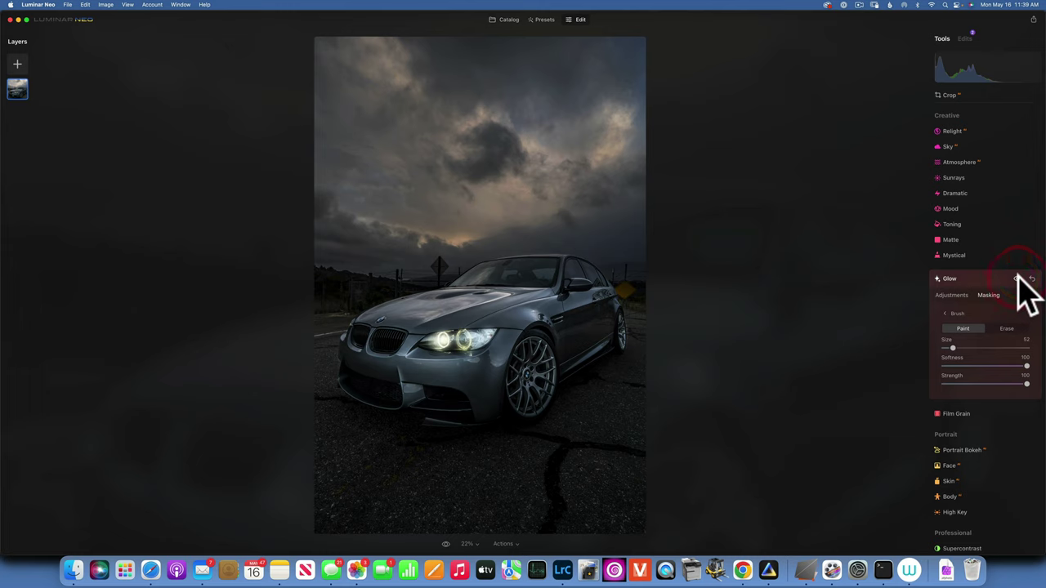
{"action": "left_click", "coordinate": [953, 279]}
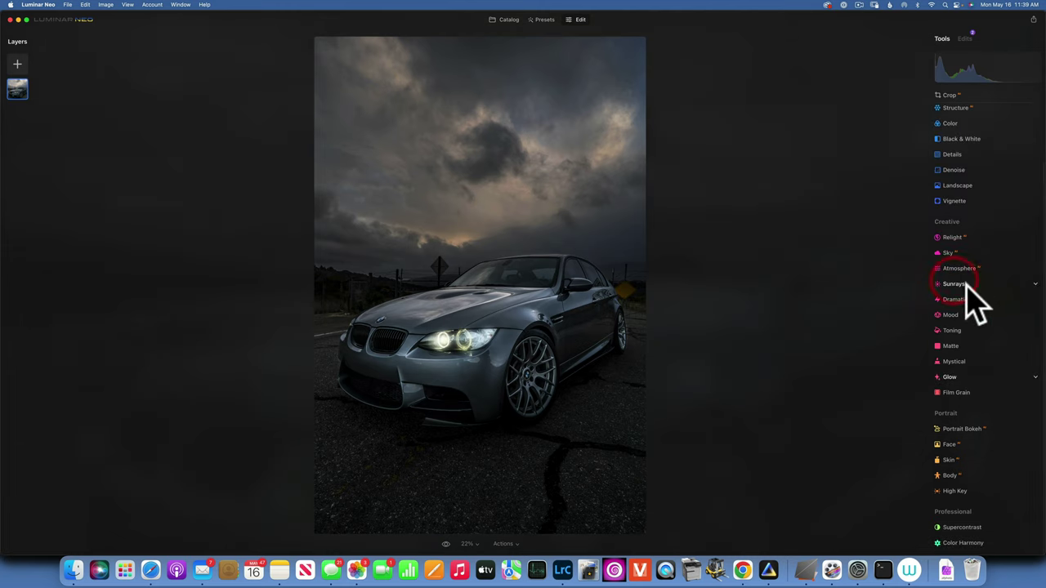
Add a second Soft Focus Glow with Amount 49, Softness 80 and Brightness 60.
{"action": "left_click", "coordinate": [950, 377]}
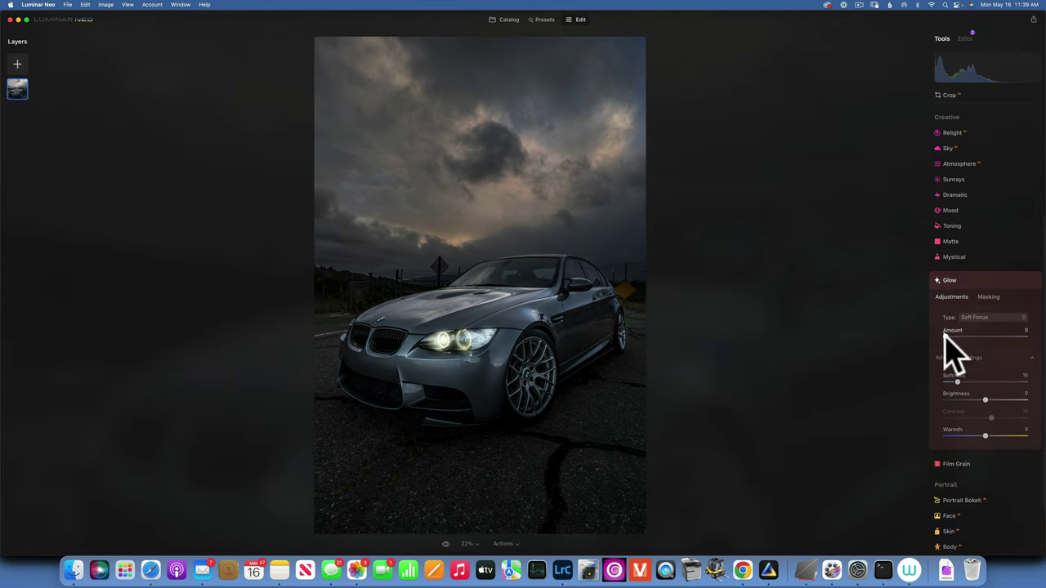
{"action": "left_click_drag", "start_coordinate": [945, 336], "coordinate": [983, 338]}
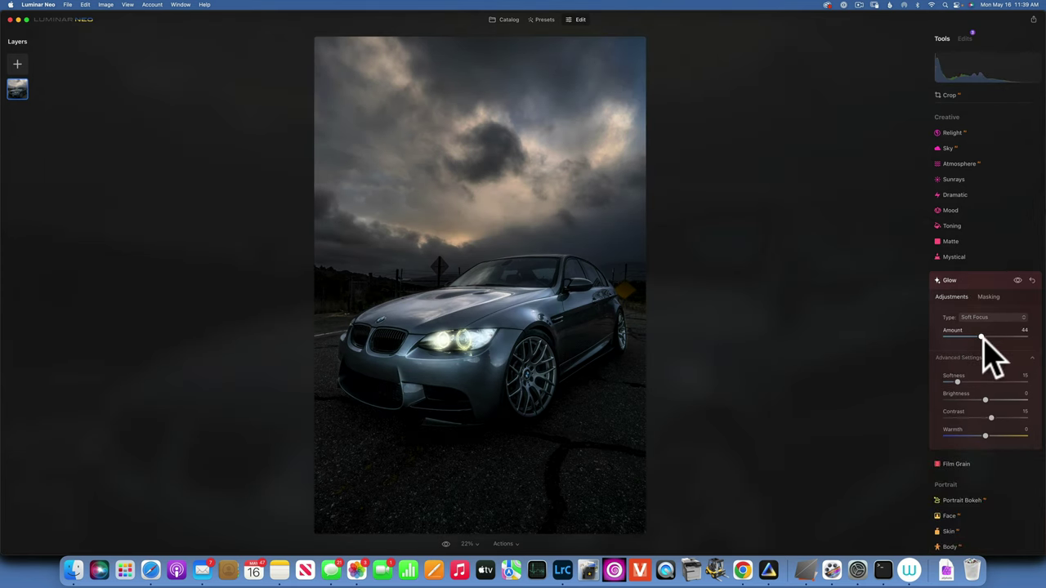
{"action": "left_click_drag", "start_coordinate": [986, 338], "coordinate": [984, 336]}
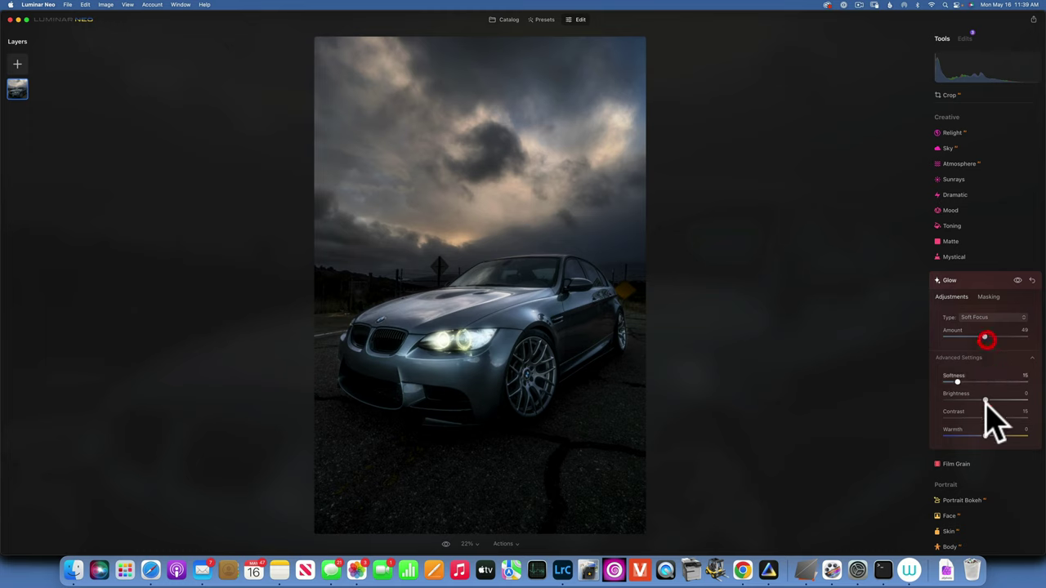
{"action": "left_click_drag", "start_coordinate": [958, 382], "coordinate": [1012, 383]}
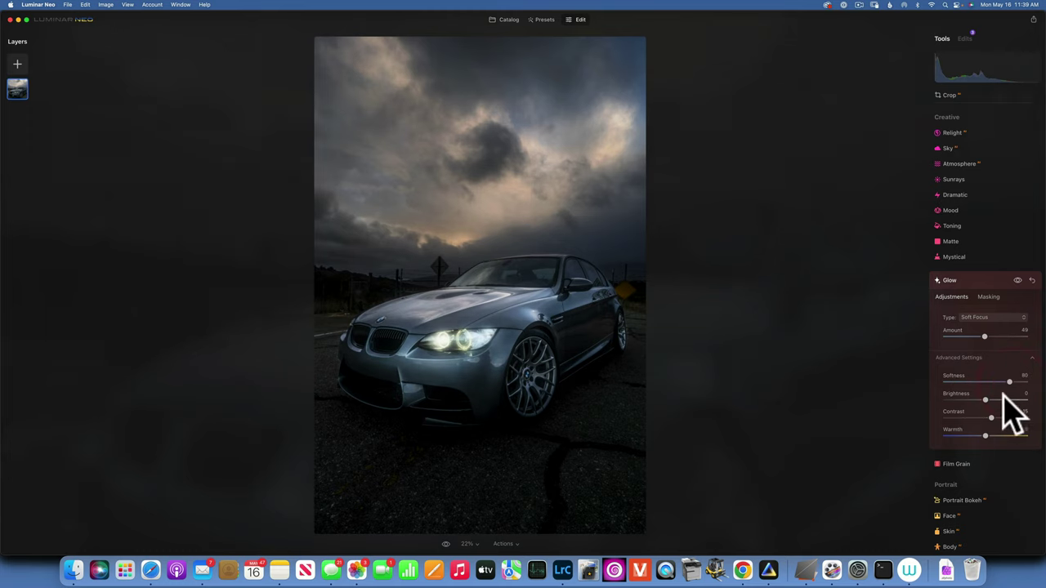
{"action": "left_click_drag", "start_coordinate": [987, 400], "coordinate": [1011, 401]}
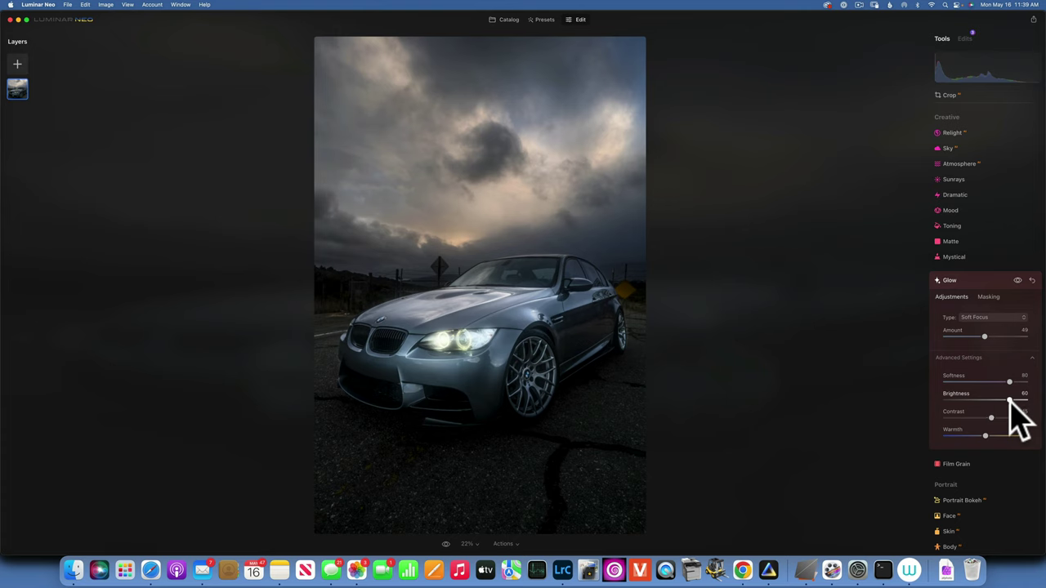
Restrict the second Glow to the headlights by painting its mask with a size 100 brush.
{"action": "left_click", "coordinate": [991, 298]}
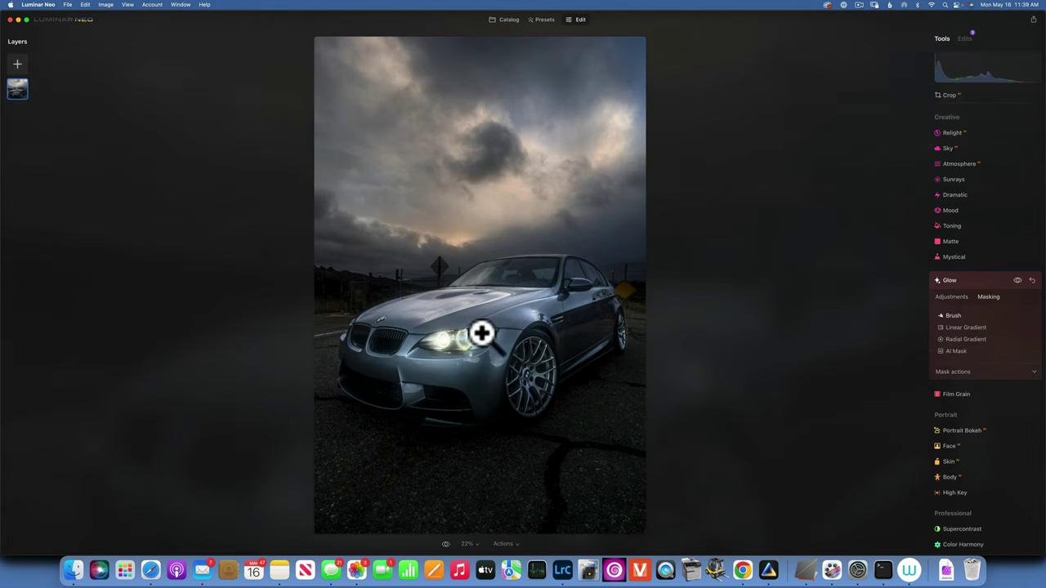
{"action": "left_click", "coordinate": [954, 316]}
{"action": "left_click_drag", "start_coordinate": [446, 339], "coordinate": [489, 342]}
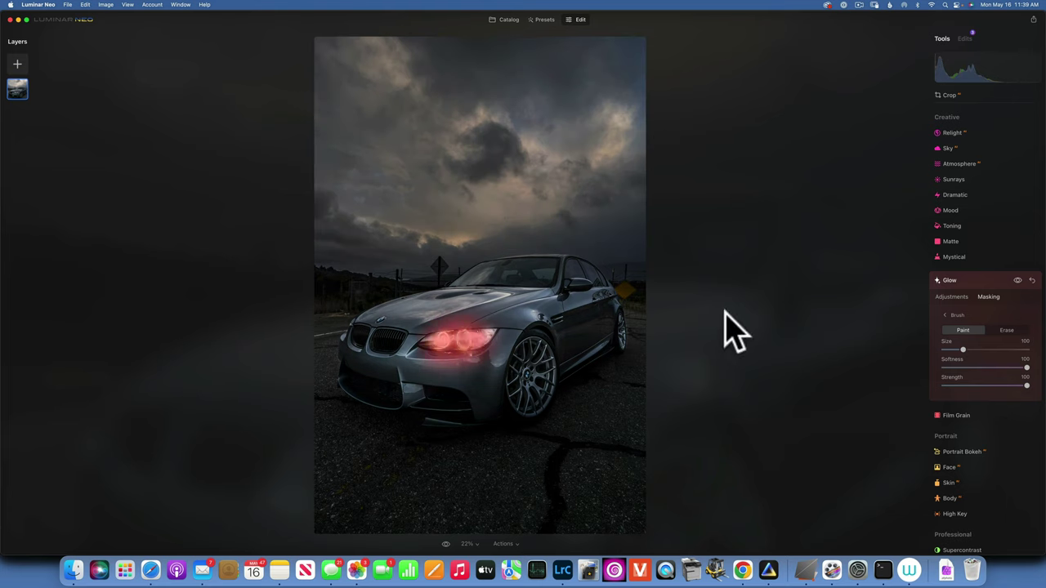
Compare the edited car photo with the original using the before/after preview.
{"action": "left_click", "coordinate": [446, 544]}
{"action": "left_click", "coordinate": [442, 542]}
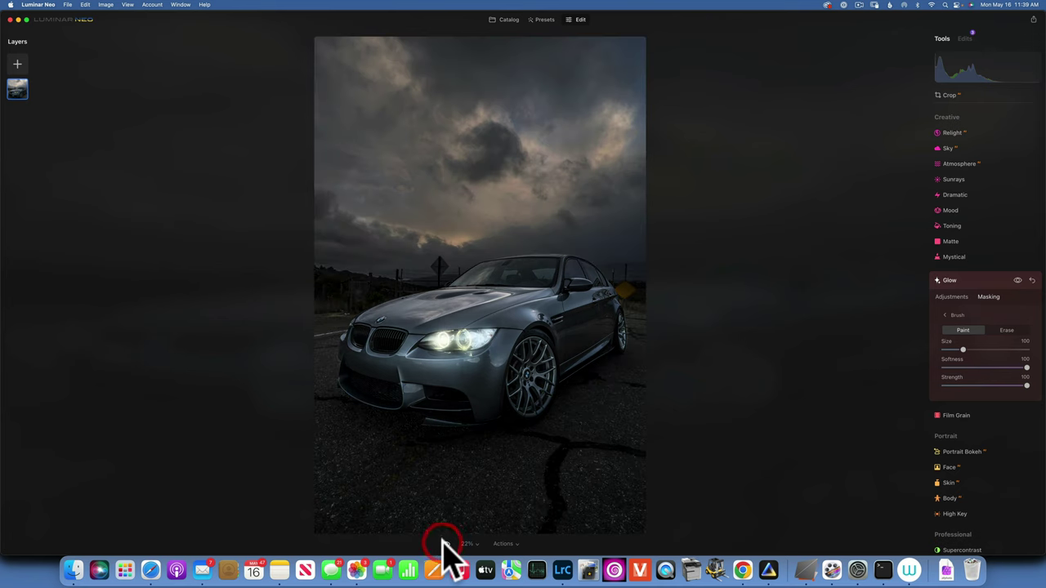
{"action": "left_click", "coordinate": [442, 542]}
{"action": "left_click", "coordinate": [442, 542]}
{"action": "left_click", "coordinate": [953, 281]}
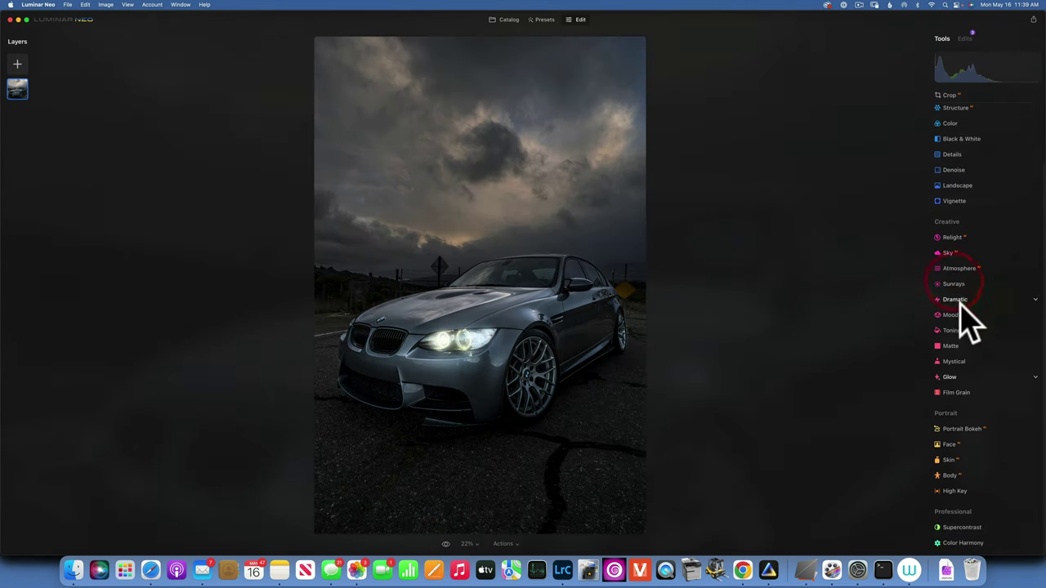
Add a third Soft Focus Glow with Amount 53 and Softness 100.
{"action": "left_click", "coordinate": [949, 378]}
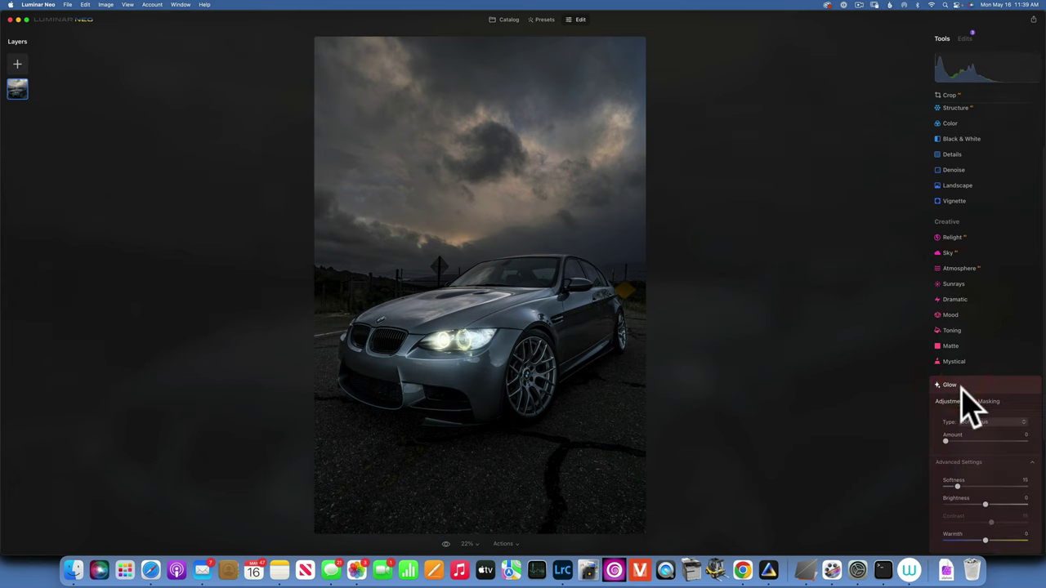
{"action": "left_click", "coordinate": [990, 313]}
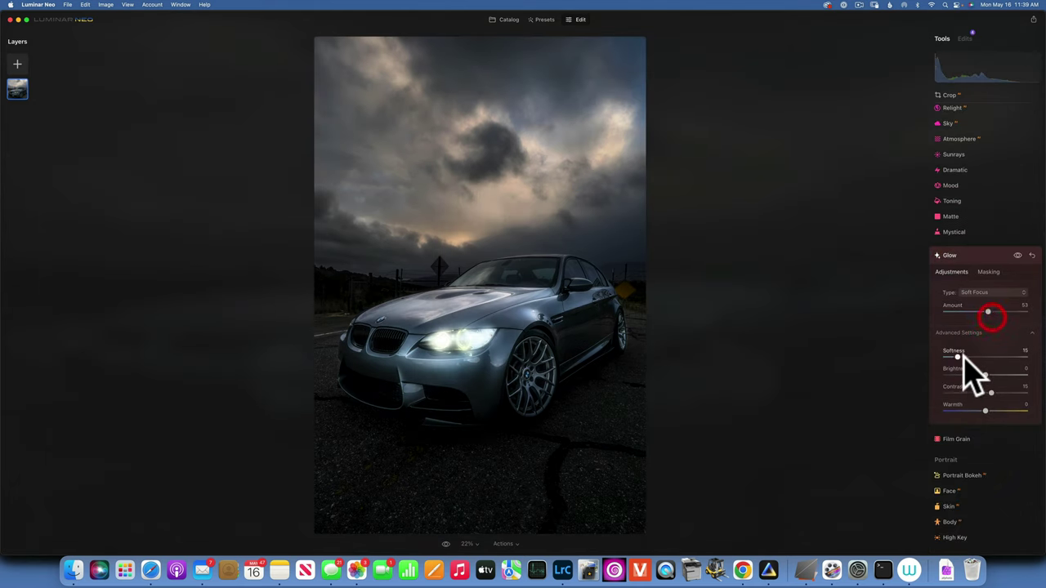
{"action": "left_click_drag", "start_coordinate": [957, 358], "coordinate": [1031, 357]}
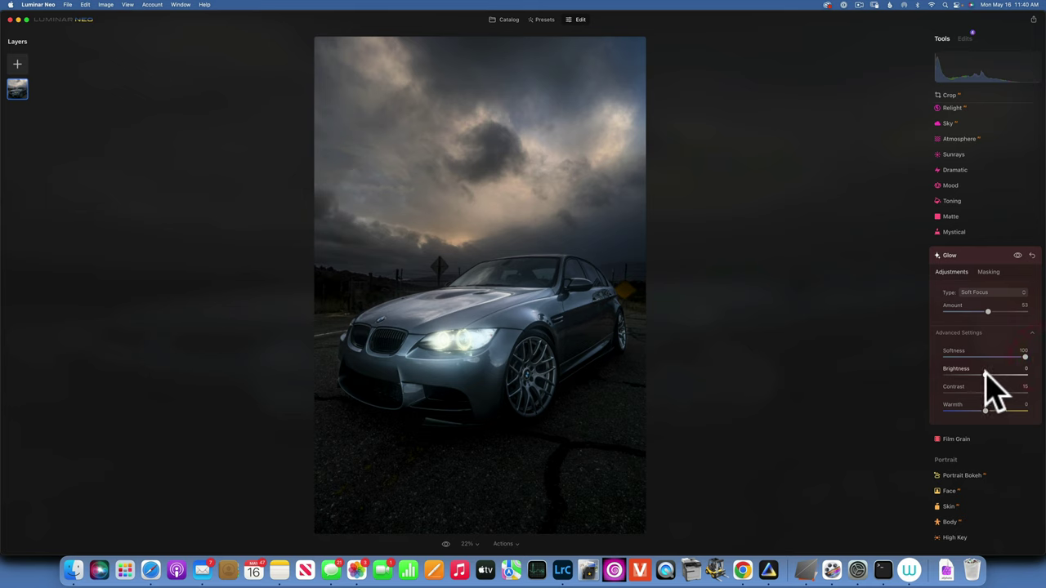
Paint the third Glow's mask over the headlights and slightly beyond them with a size 100 brush.
{"action": "left_click", "coordinate": [988, 271]}
{"action": "left_click", "coordinate": [962, 327]}
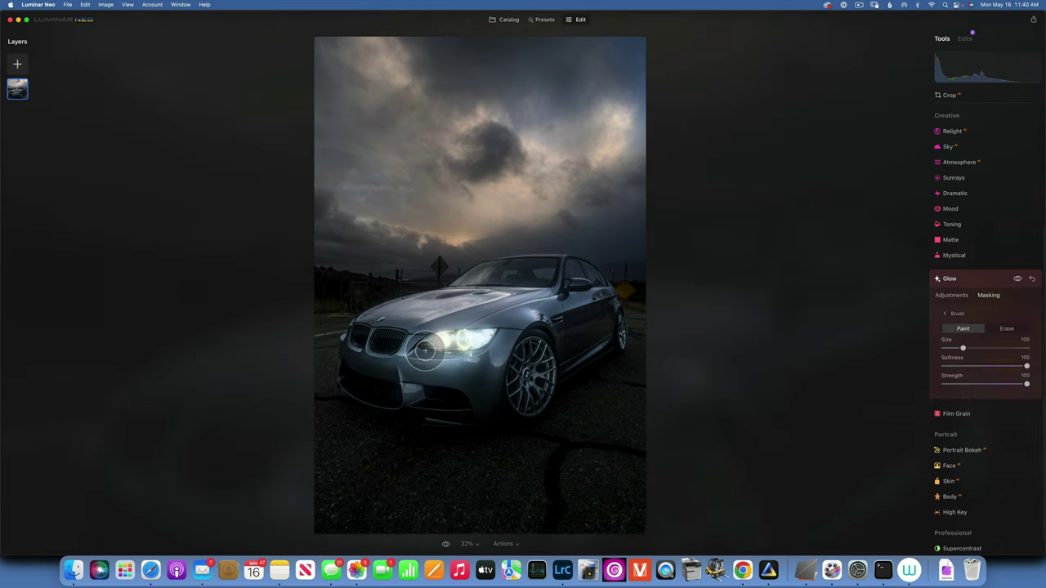
{"action": "mouse_move", "coordinate": [458, 331]}
{"action": "left_mouse_down"}
{"action": "mouse_move", "coordinate": [495, 335]}
{"action": "mouse_move", "coordinate": [481, 354]}
{"action": "mouse_move", "coordinate": [425, 346]}
{"action": "mouse_move", "coordinate": [432, 332]}
{"action": "mouse_move", "coordinate": [517, 336]}
{"action": "left_mouse_up"}
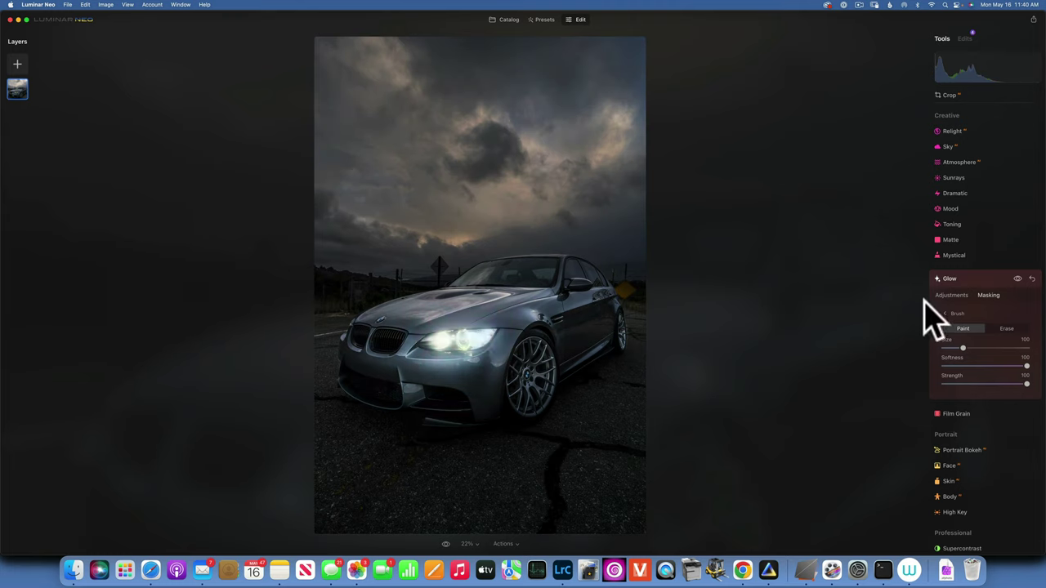
{"action": "left_click", "coordinate": [978, 281]}
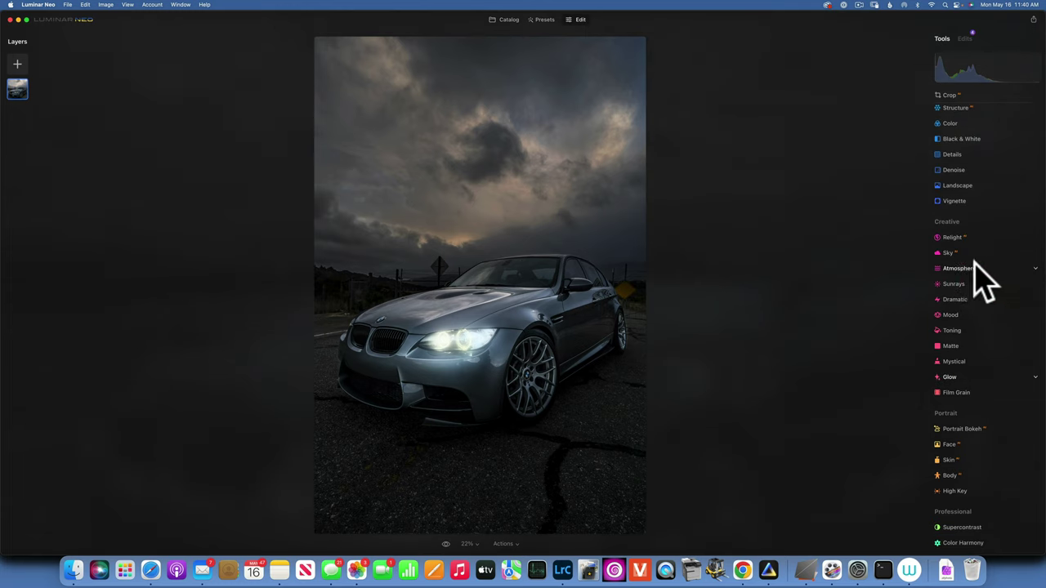
Tone the photo's highlights yellow using Toning with Amount 100, Saturation 100 and Hue 55.
{"action": "left_click", "coordinate": [960, 329]}
{"action": "left_click_drag", "start_coordinate": [993, 380], "coordinate": [1028, 381]}
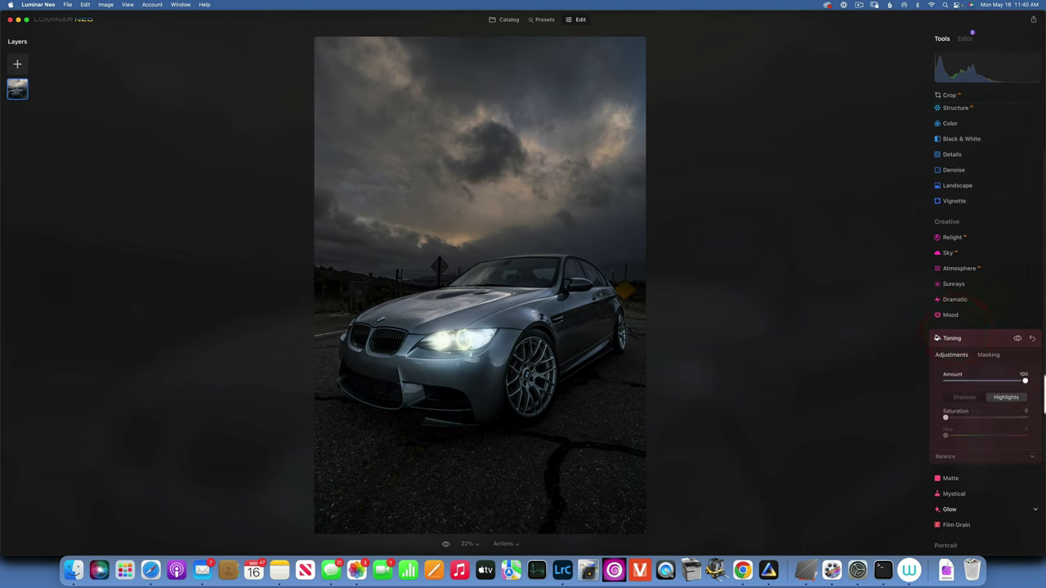
{"action": "left_click", "coordinate": [1003, 398]}
{"action": "left_click_drag", "start_coordinate": [946, 417], "coordinate": [1026, 418]}
{"action": "left_click_drag", "start_coordinate": [948, 437], "coordinate": [958, 438]}
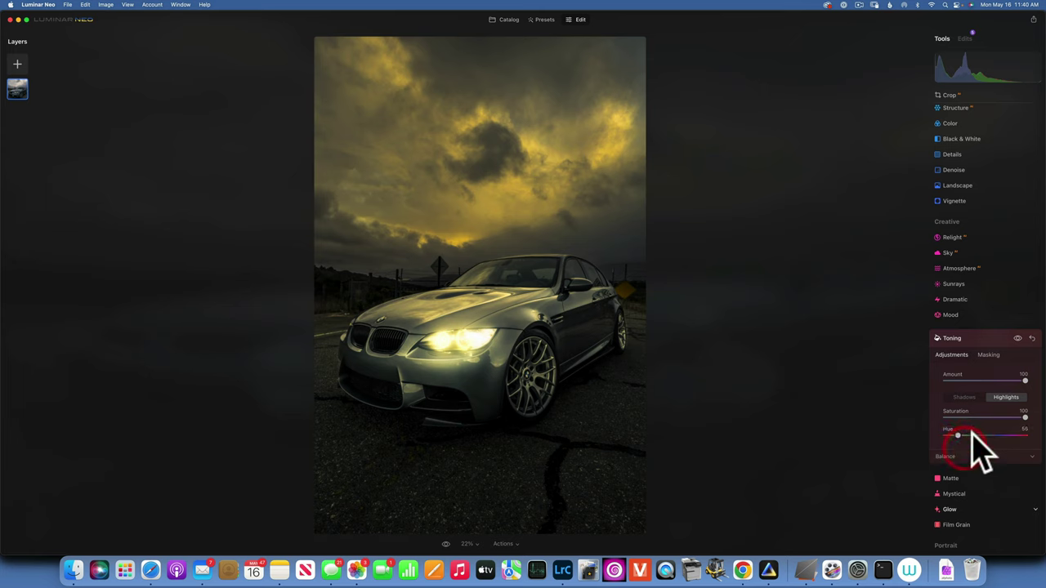
Lower the highlight toning Saturation to 52 and paint the Toning mask over the headlights with a size 100 brush.
{"action": "left_click_drag", "start_coordinate": [1024, 417], "coordinate": [984, 414]}
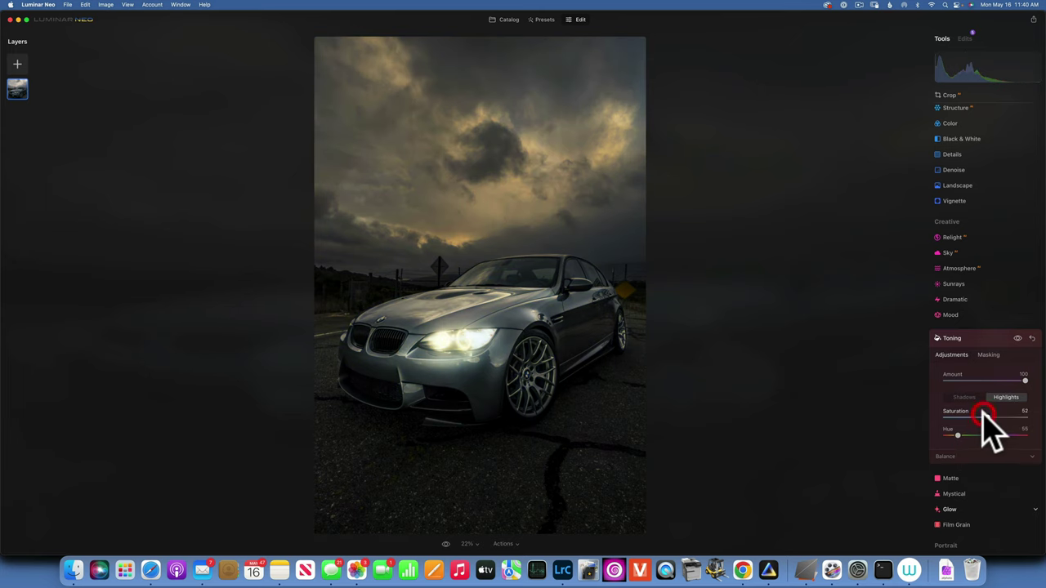
{"action": "left_click", "coordinate": [989, 355]}
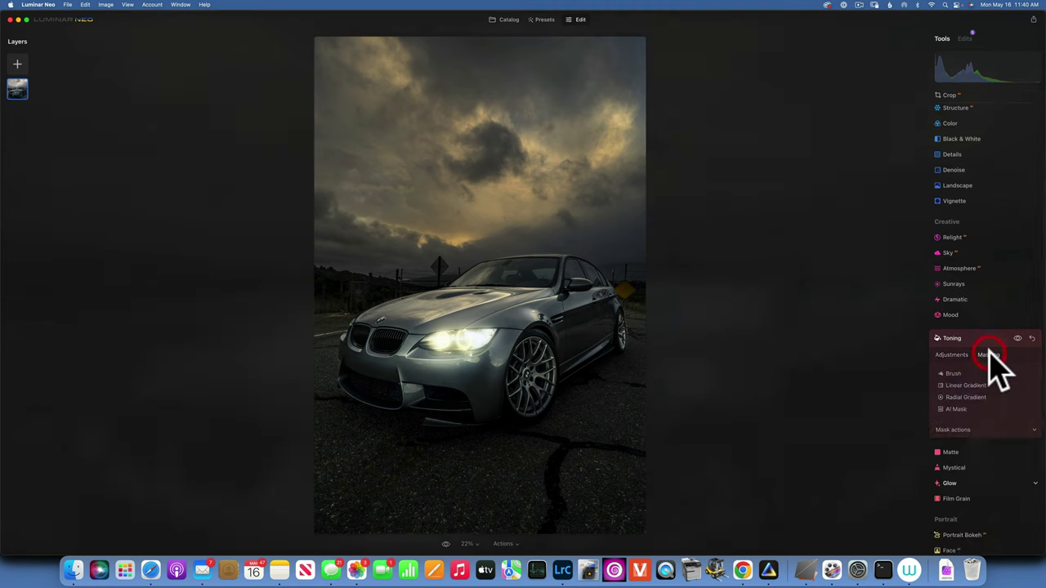
{"action": "left_click", "coordinate": [961, 373]}
{"action": "left_click", "coordinate": [963, 388]}
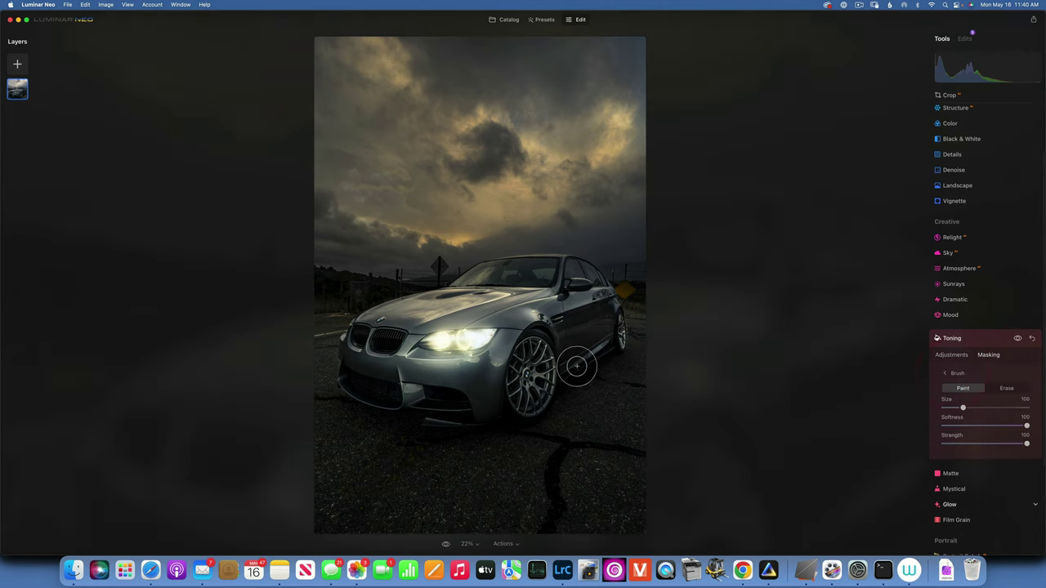
{"action": "mouse_move", "coordinate": [462, 343]}
{"action": "left_mouse_down"}
{"action": "mouse_move", "coordinate": [438, 343]}
{"action": "mouse_move", "coordinate": [493, 338]}
{"action": "mouse_move", "coordinate": [427, 347]}
{"action": "mouse_move", "coordinate": [490, 335]}
{"action": "left_mouse_up"}
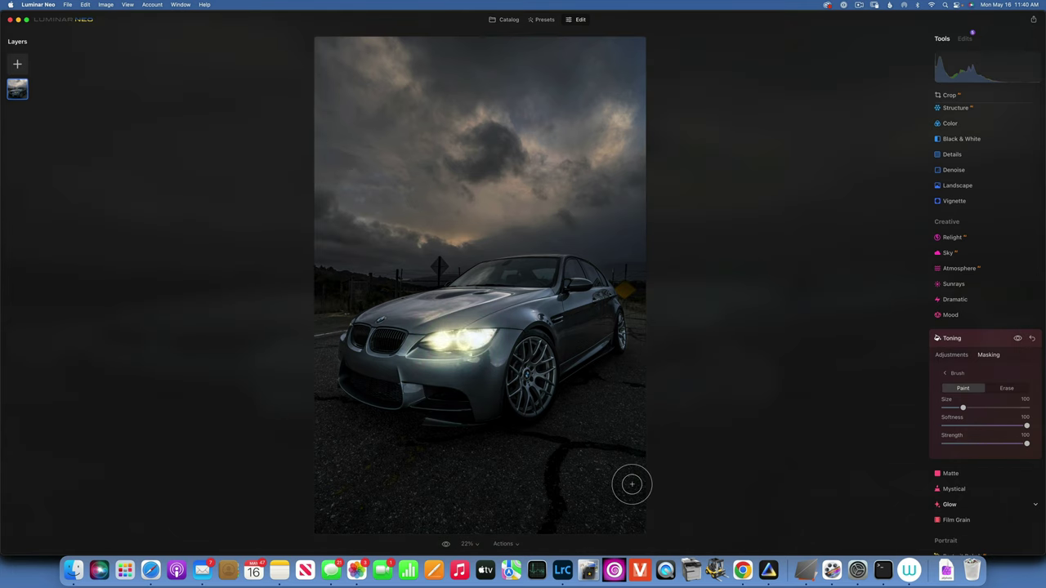
Compare the toned headlights with the original photo using the before/after preview.
{"action": "left_click", "coordinate": [445, 545]}
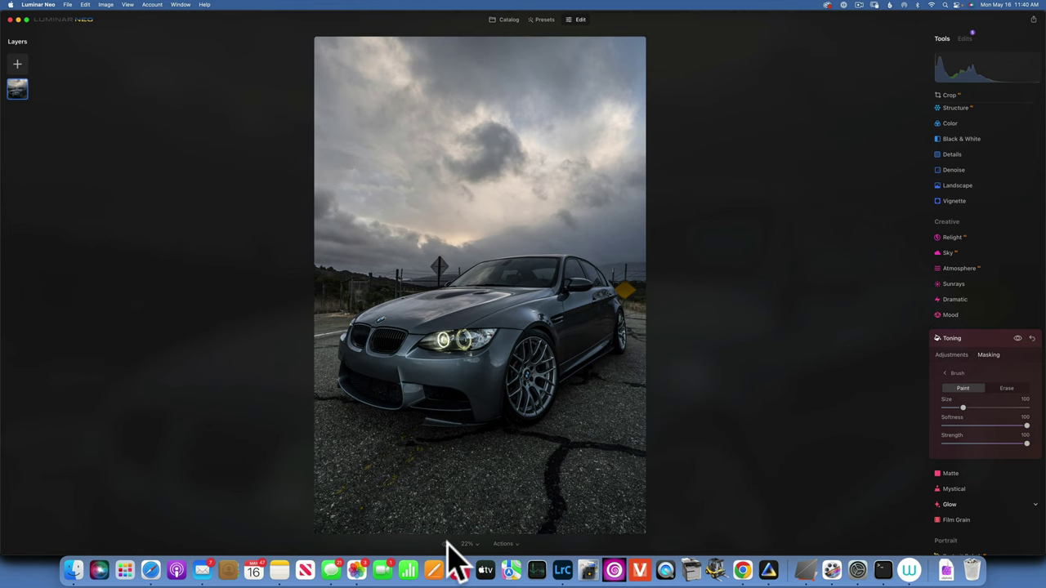
{"action": "left_click", "coordinate": [445, 544]}
{"action": "left_click", "coordinate": [446, 544]}
{"action": "left_click", "coordinate": [446, 544]}
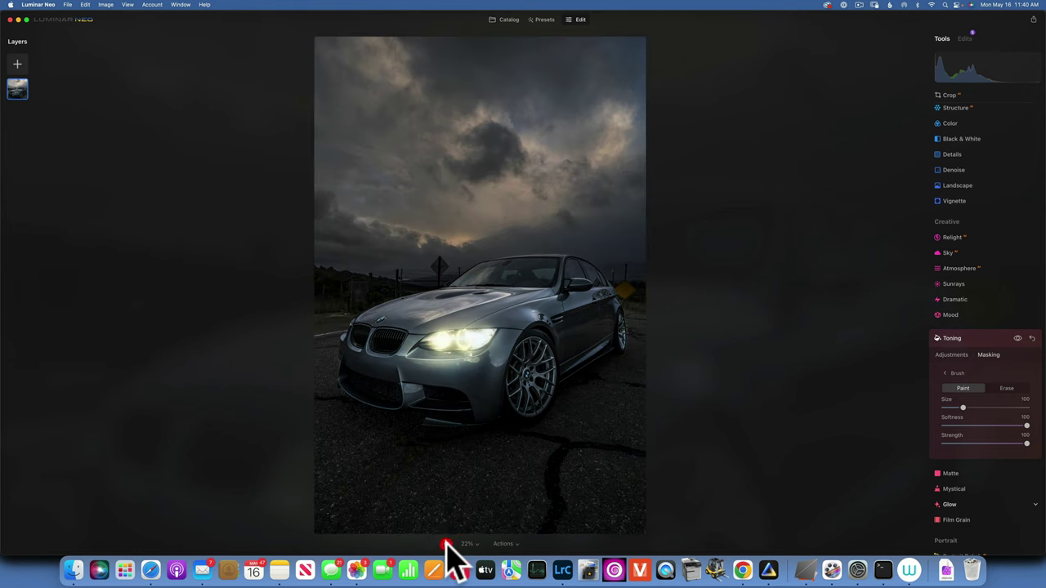
Reopen the first Glow from the list of applied edits and set its Amount to 55.
{"action": "left_click", "coordinate": [965, 38]}
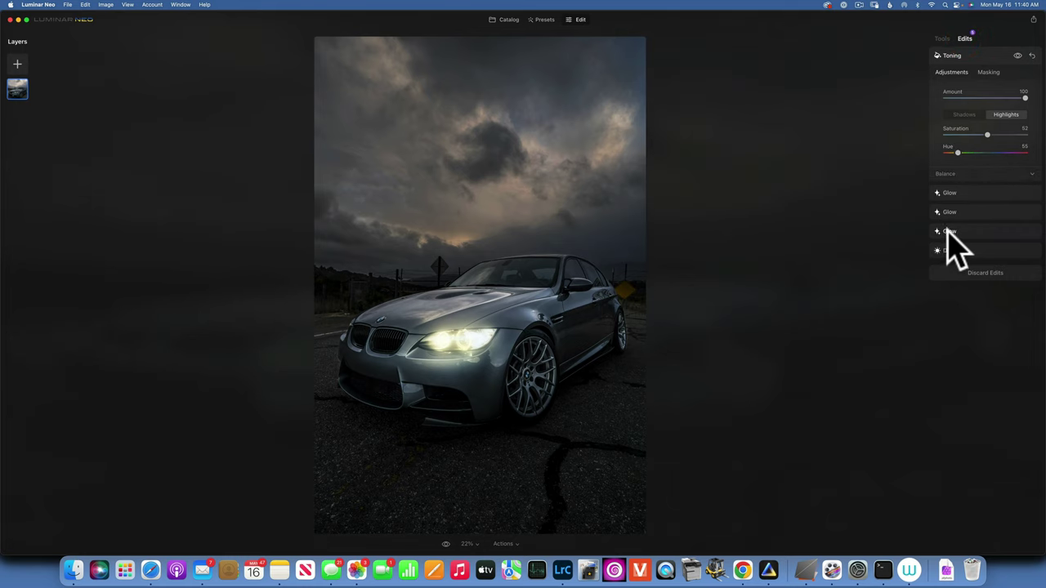
{"action": "left_click", "coordinate": [946, 231]}
{"action": "left_click", "coordinate": [985, 168]}
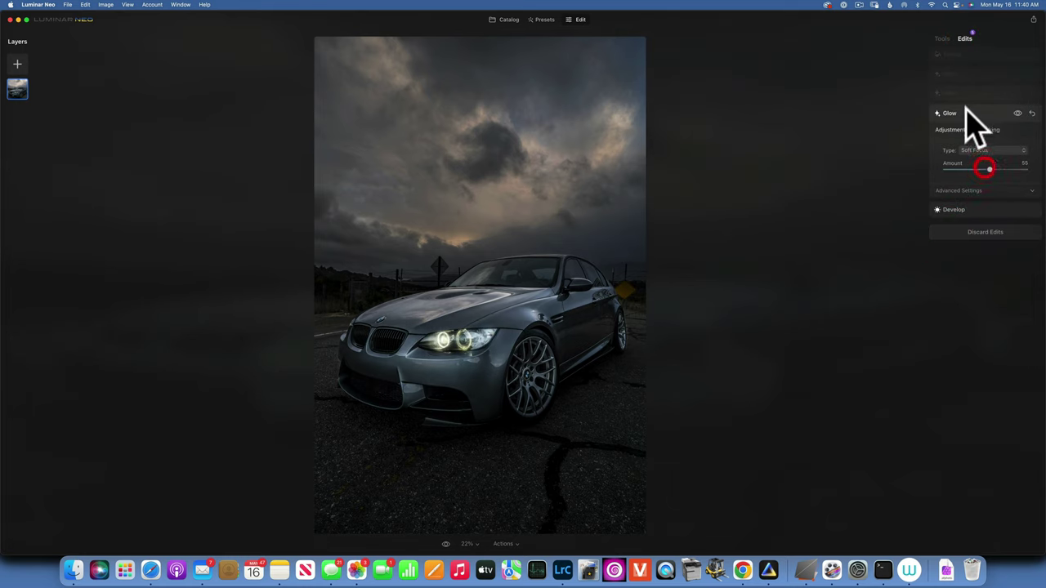
{"action": "left_click", "coordinate": [958, 107]}
Reopen the second Glow and reduce its Amount to 29.
{"action": "left_click", "coordinate": [954, 210]}
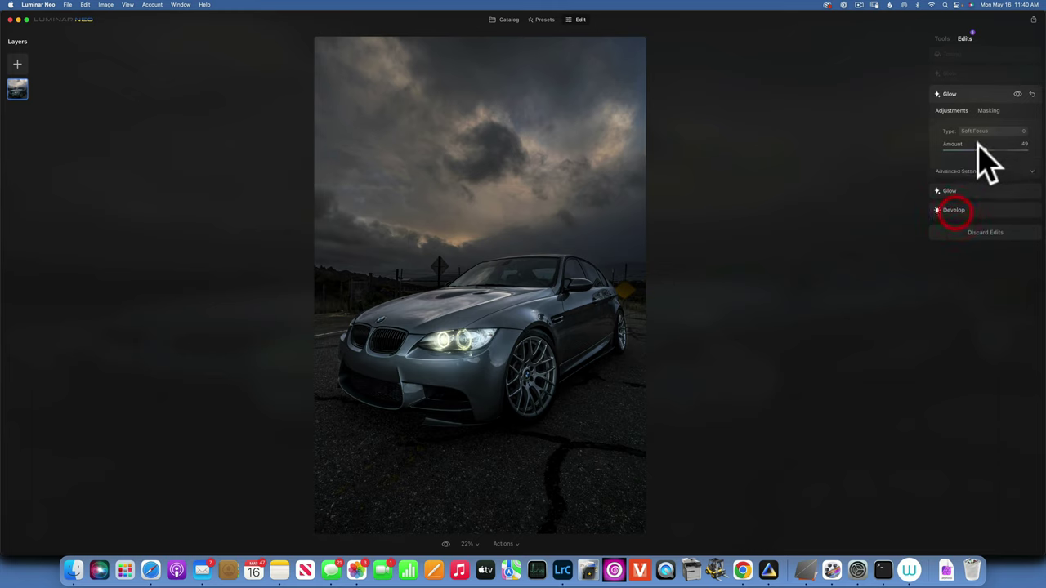
{"action": "left_click_drag", "start_coordinate": [980, 144], "coordinate": [968, 145]}
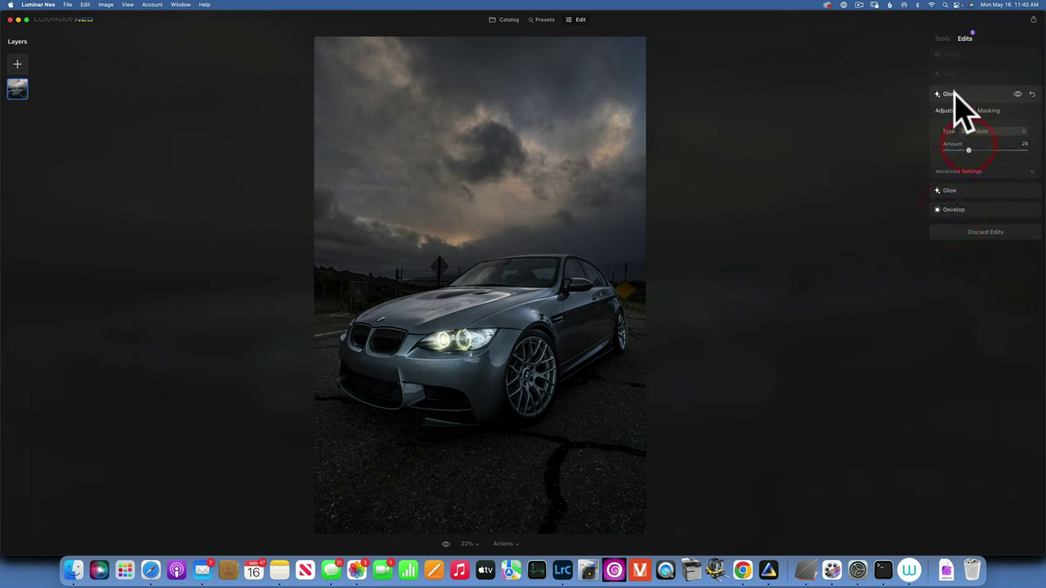
{"action": "left_click", "coordinate": [953, 96]}
Reopen the third Glow and check its Amount setting.
{"action": "left_click", "coordinate": [954, 191]}
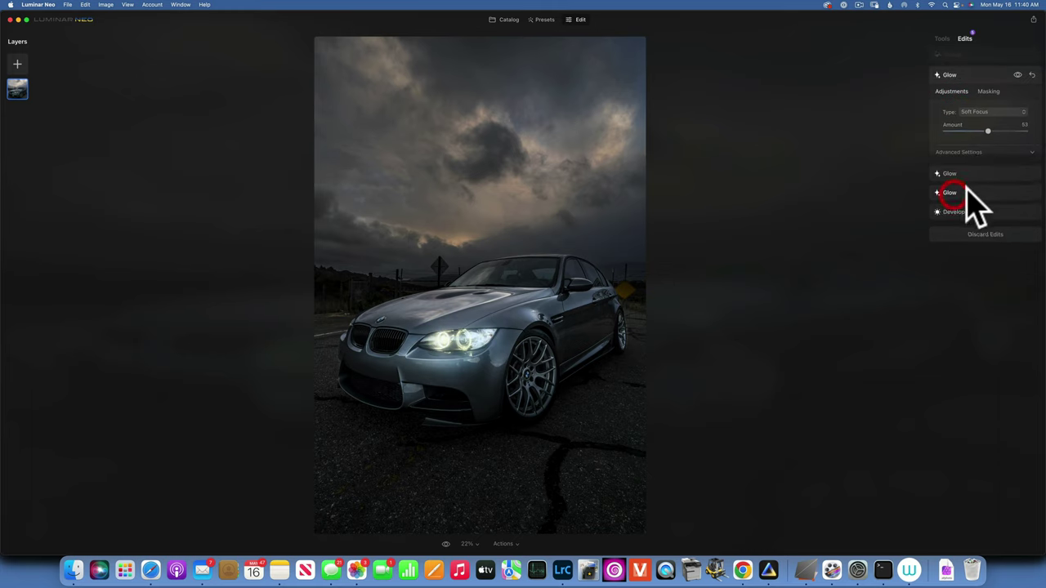
{"action": "left_click", "coordinate": [981, 131]}
{"action": "left_click", "coordinate": [948, 73]}
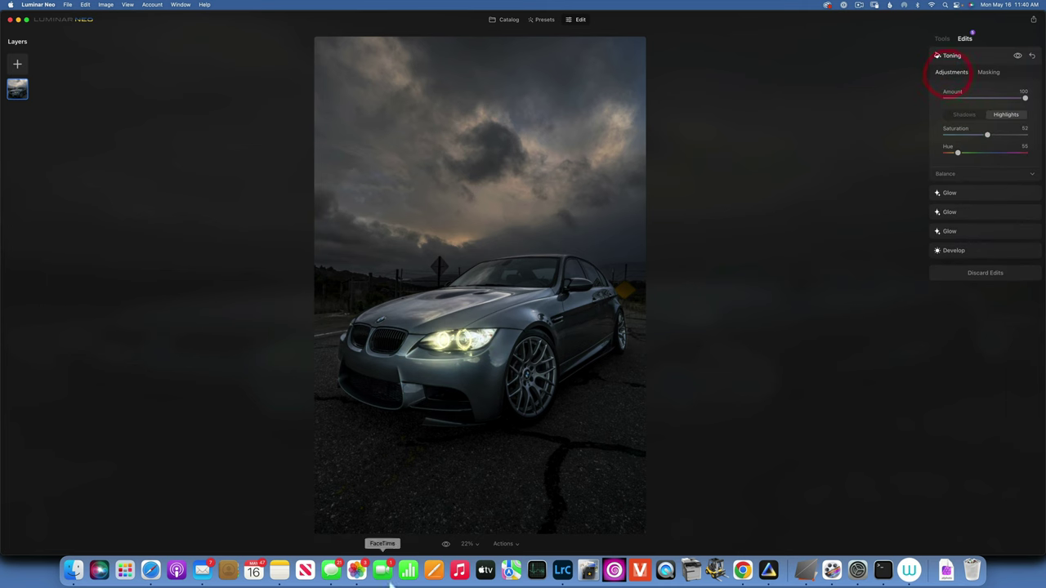
Compare the photo with the reduced glow against the original using the before/after preview.
{"action": "left_click", "coordinate": [446, 543]}
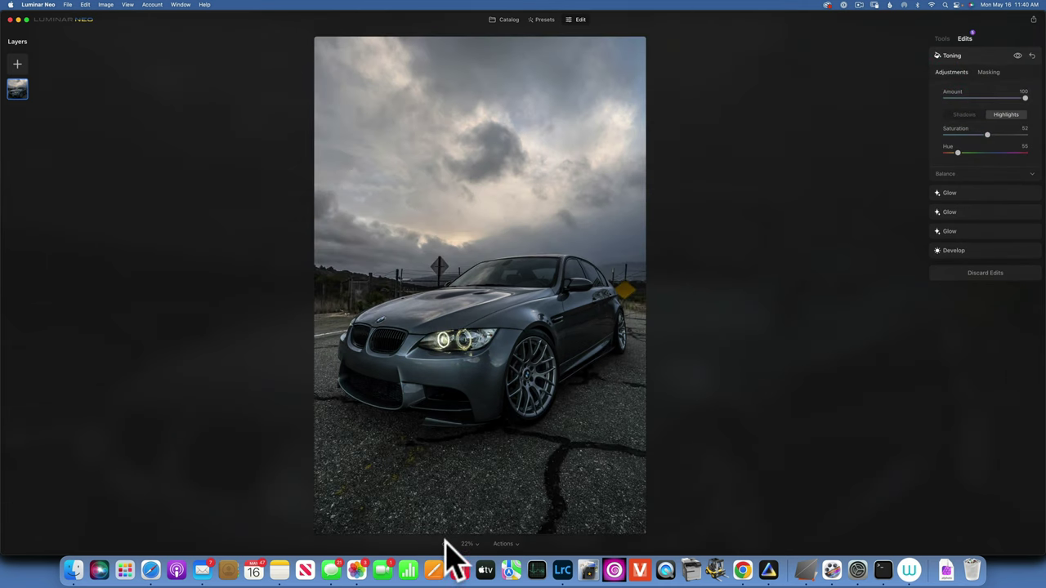
{"action": "left_click", "coordinate": [447, 544]}
{"action": "left_click", "coordinate": [446, 544]}
{"action": "left_click", "coordinate": [446, 543]}
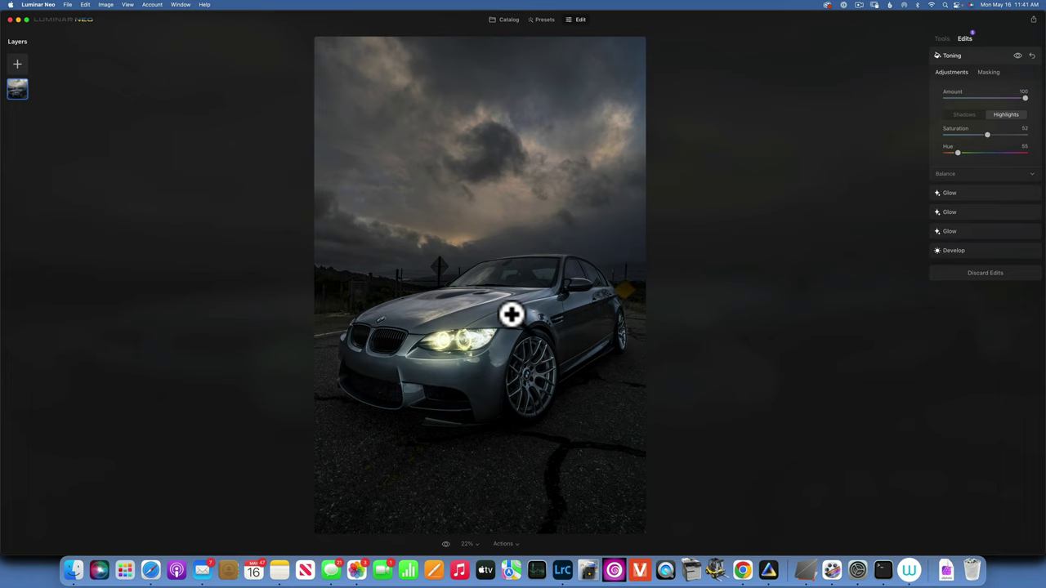
Reopen the second Glow and raise its Amount to 57.
{"action": "left_click", "coordinate": [962, 193]}
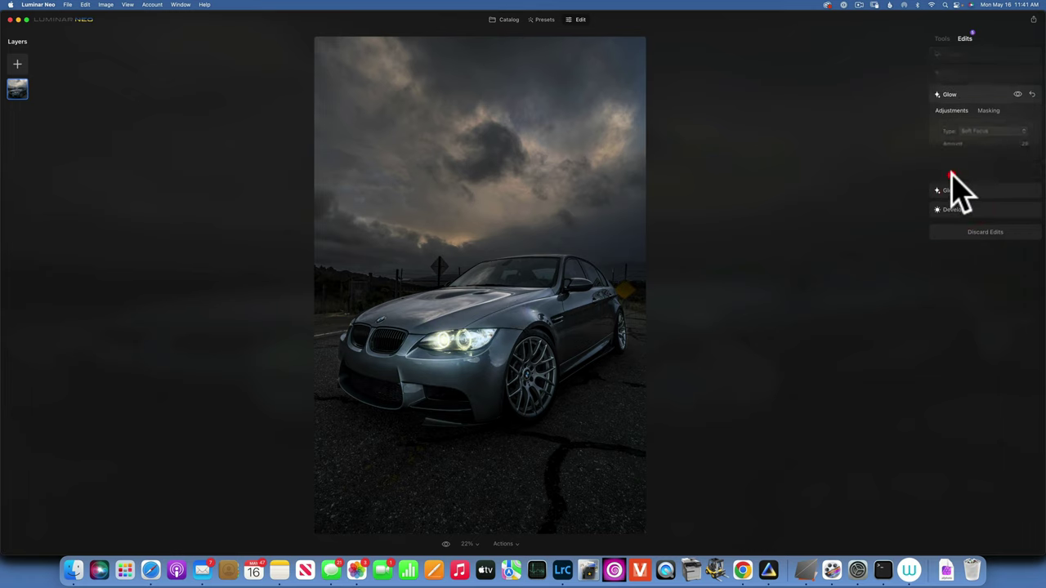
{"action": "left_click", "coordinate": [953, 172]}
{"action": "left_click_drag", "start_coordinate": [968, 150], "coordinate": [991, 151]}
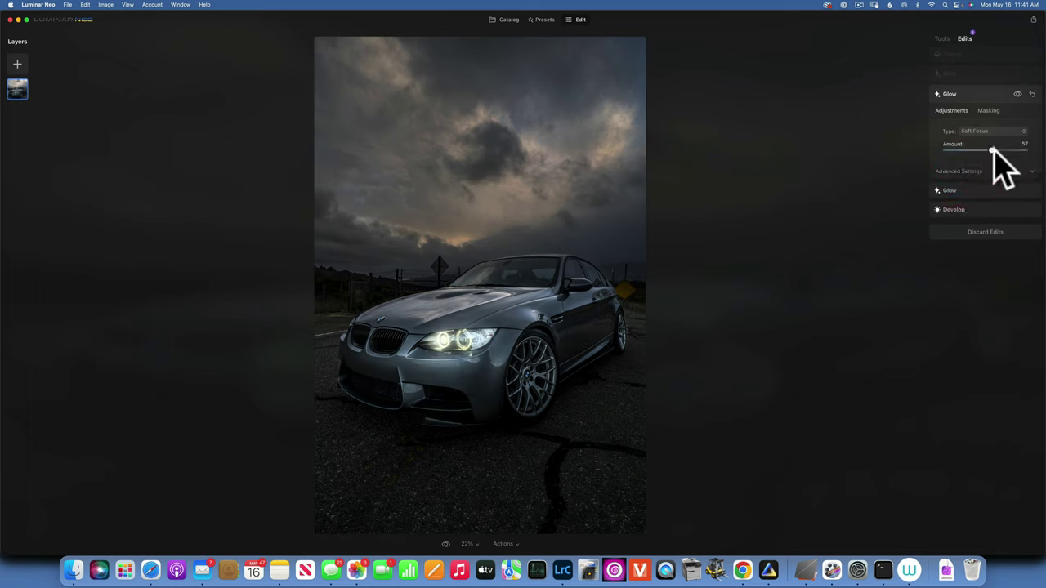
{"action": "left_click", "coordinate": [958, 94]}
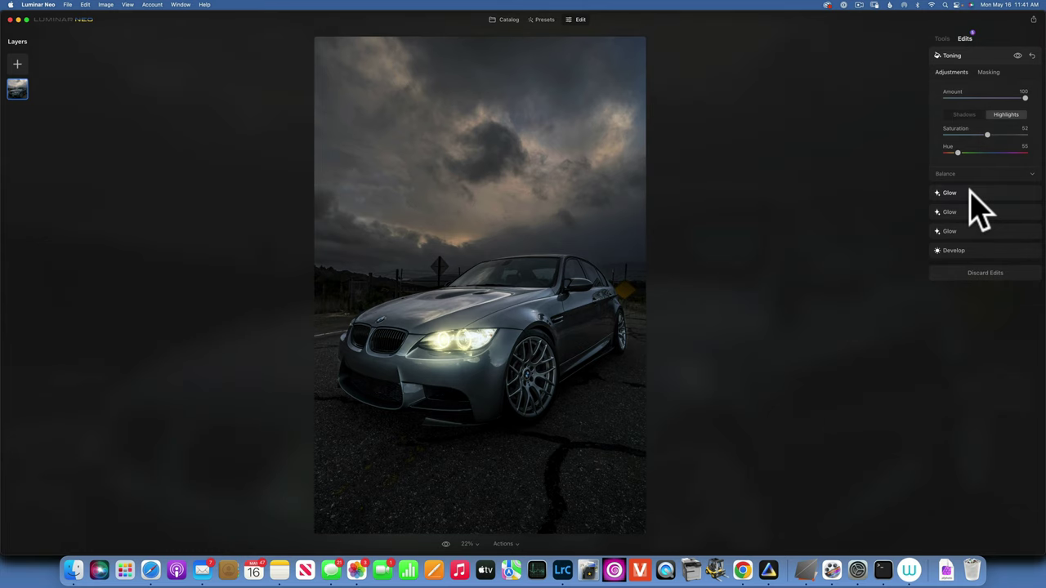
Reopen the first Glow and raise its Amount to 67.
{"action": "left_click", "coordinate": [960, 232]}
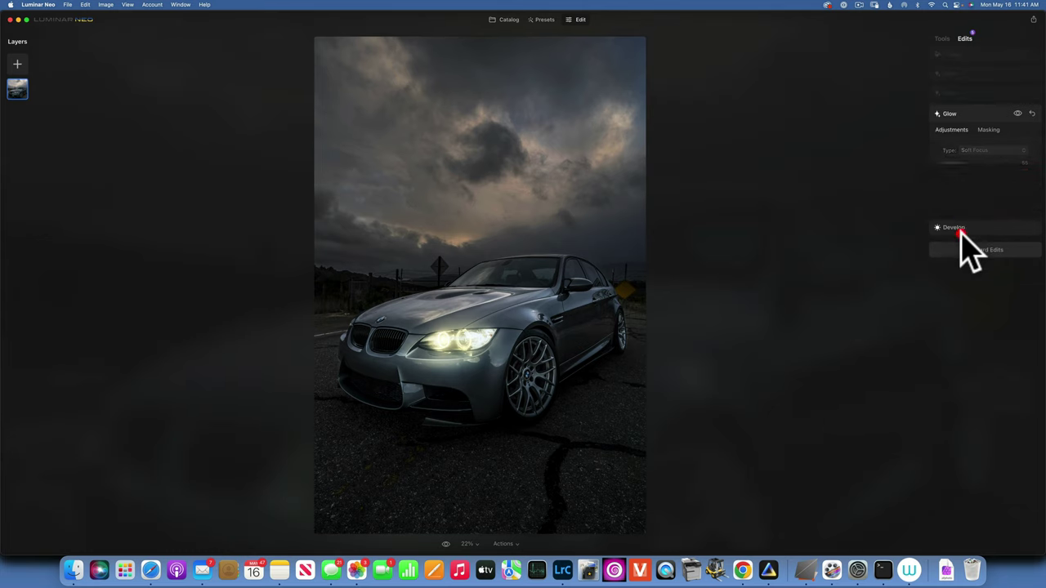
{"action": "left_click", "coordinate": [997, 164]}
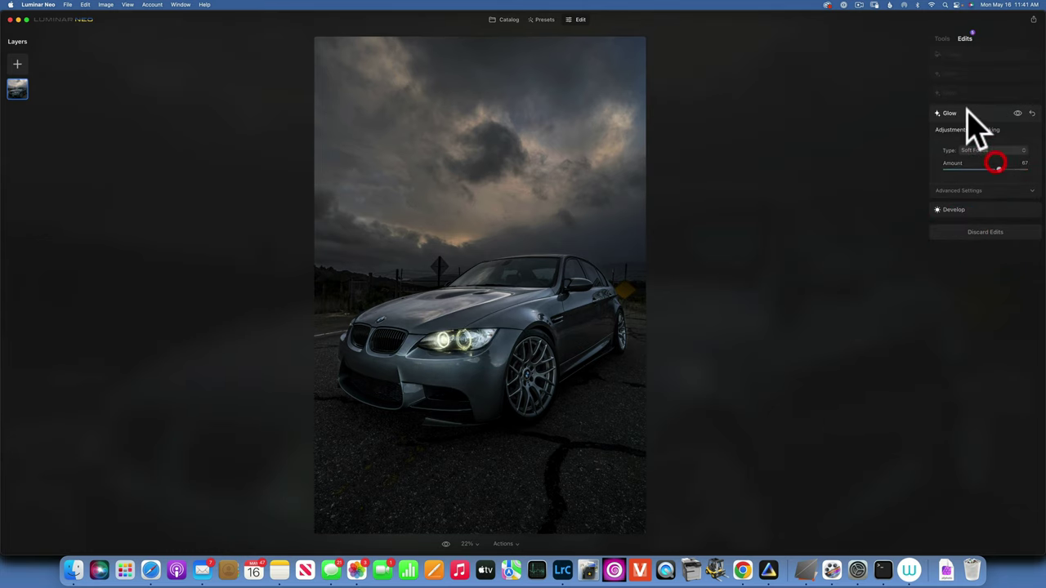
{"action": "left_click", "coordinate": [953, 114]}
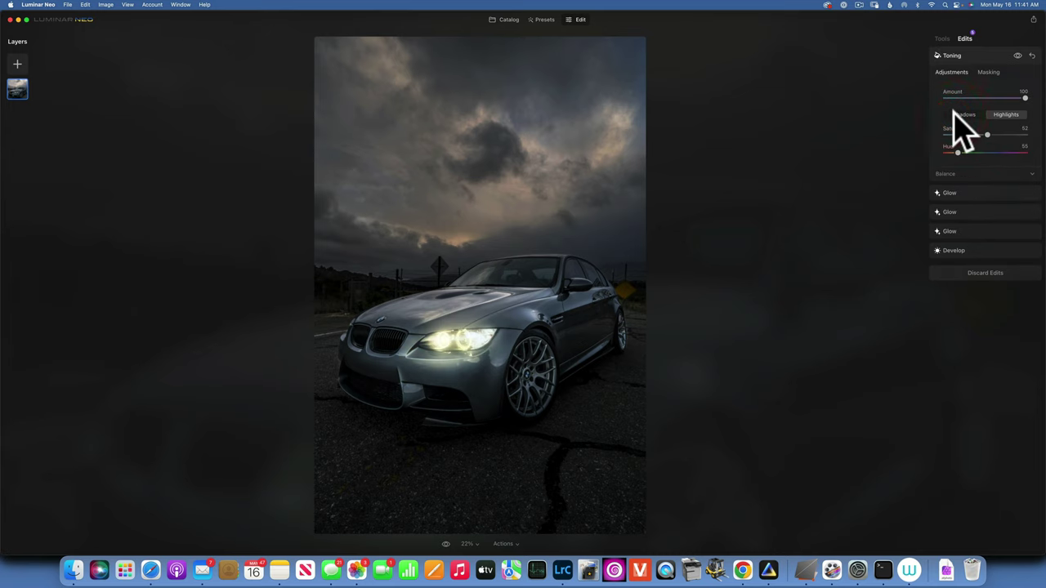